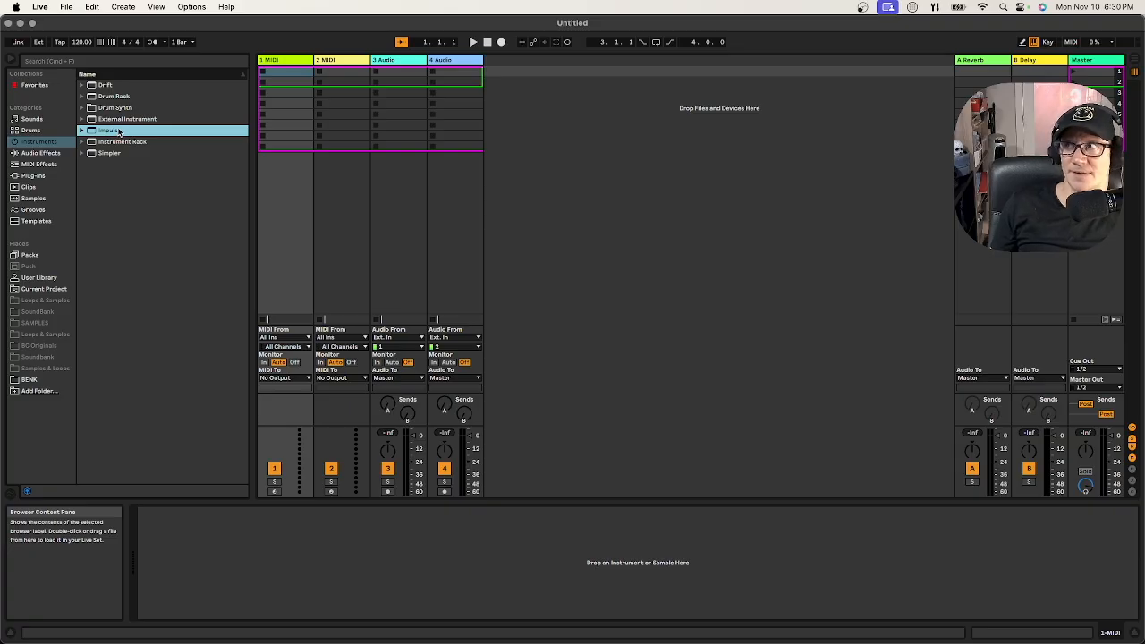
Build three new tracks loaded with the Impulse instrument and delete the remaining audio track
click(111, 97)
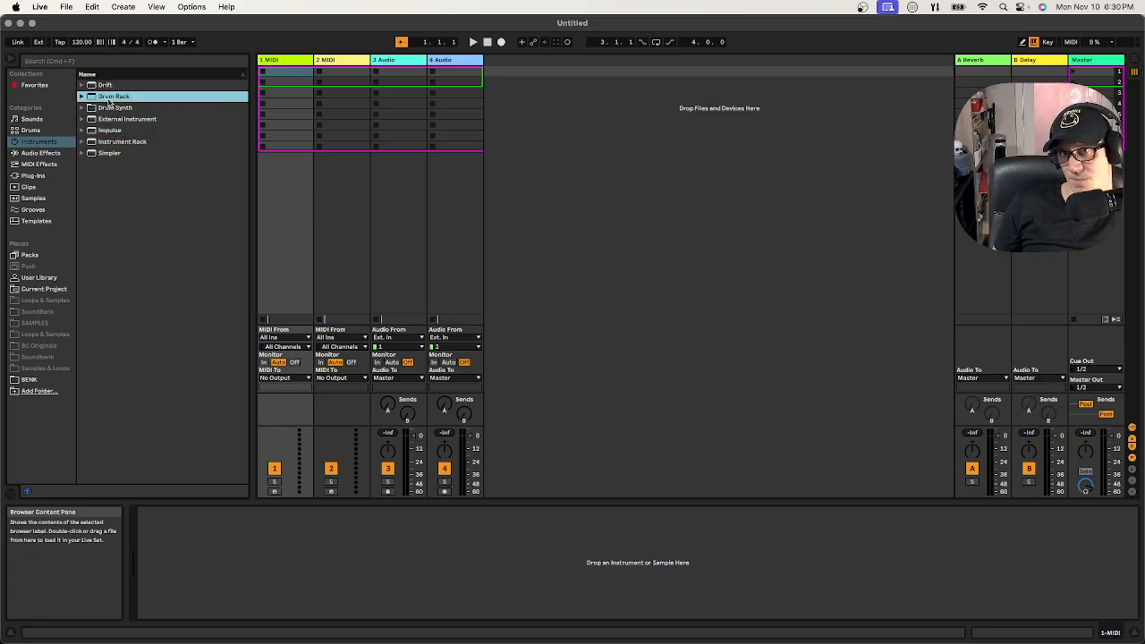
click(115, 132)
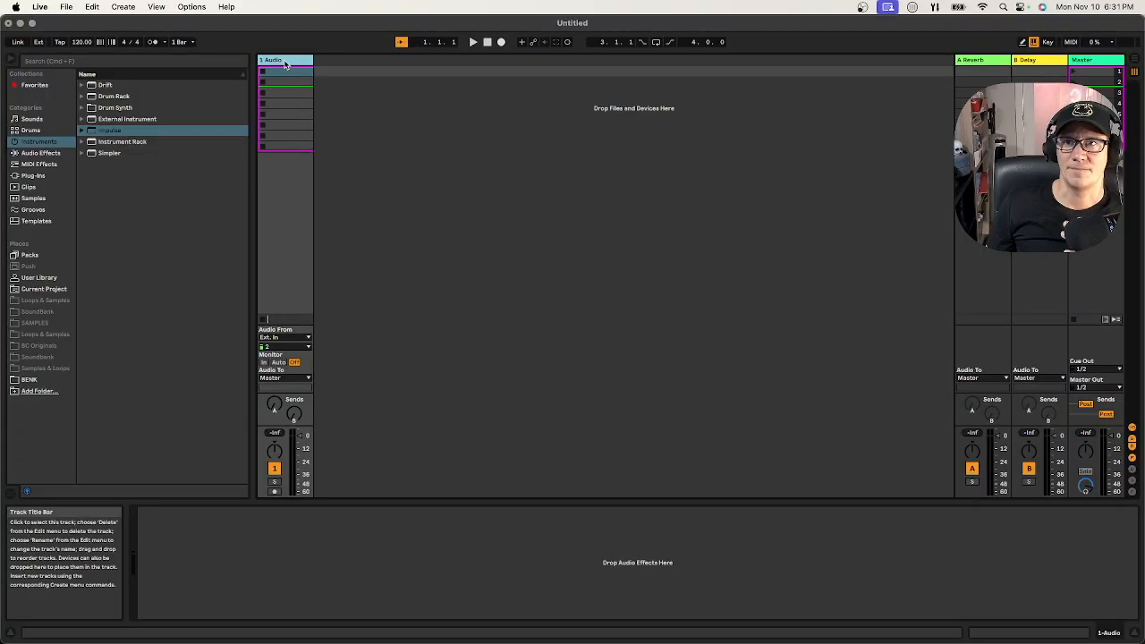
drag(112, 131, 327, 104)
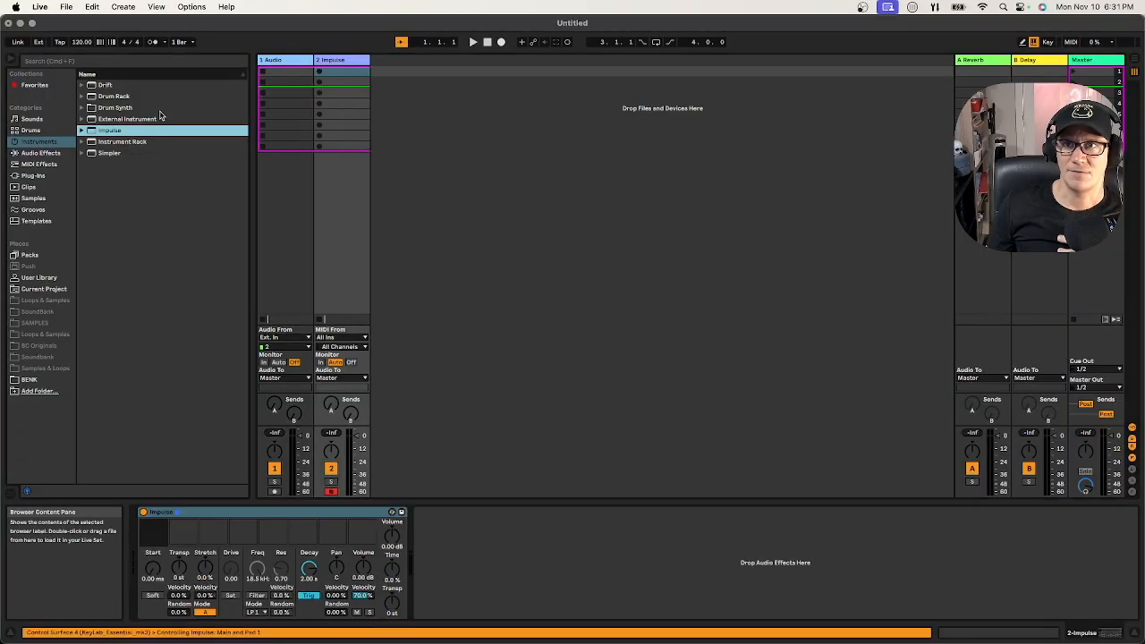
drag(107, 130, 457, 78)
click(268, 60)
key(Delete)
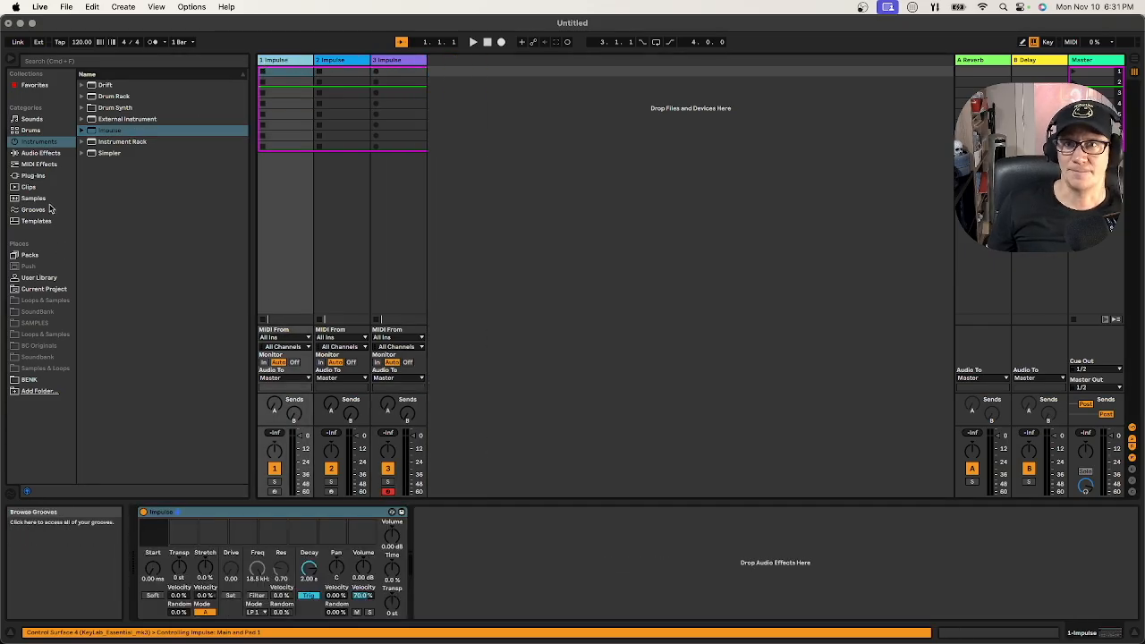
Add two new tracks loaded with the Simpler instrument after the Impulse tracks
drag(109, 155, 481, 86)
drag(117, 108, 203, 125)
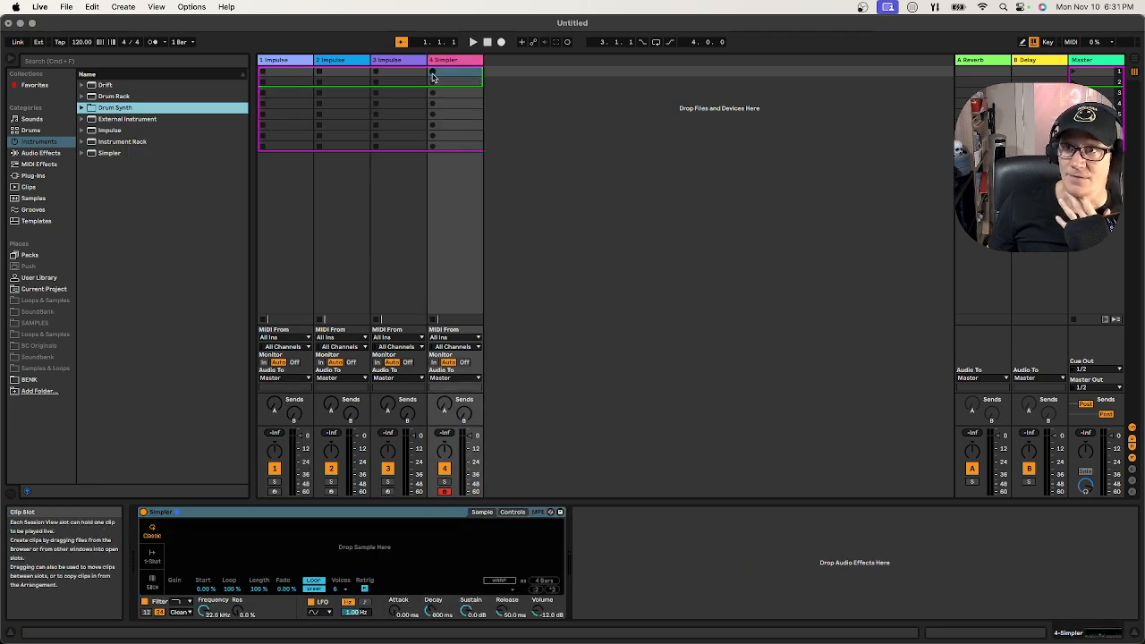
click(464, 62)
click(104, 155)
drag(119, 156, 537, 95)
Rename the first Simpler track BASS and the second one KEYS
right_click(453, 65)
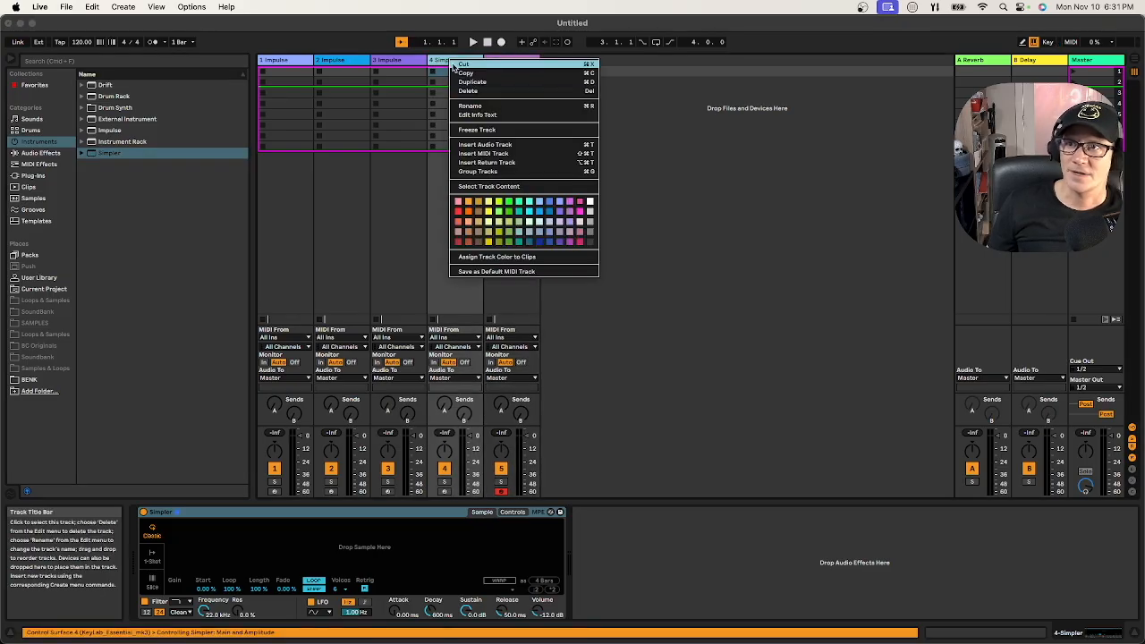
click(481, 109)
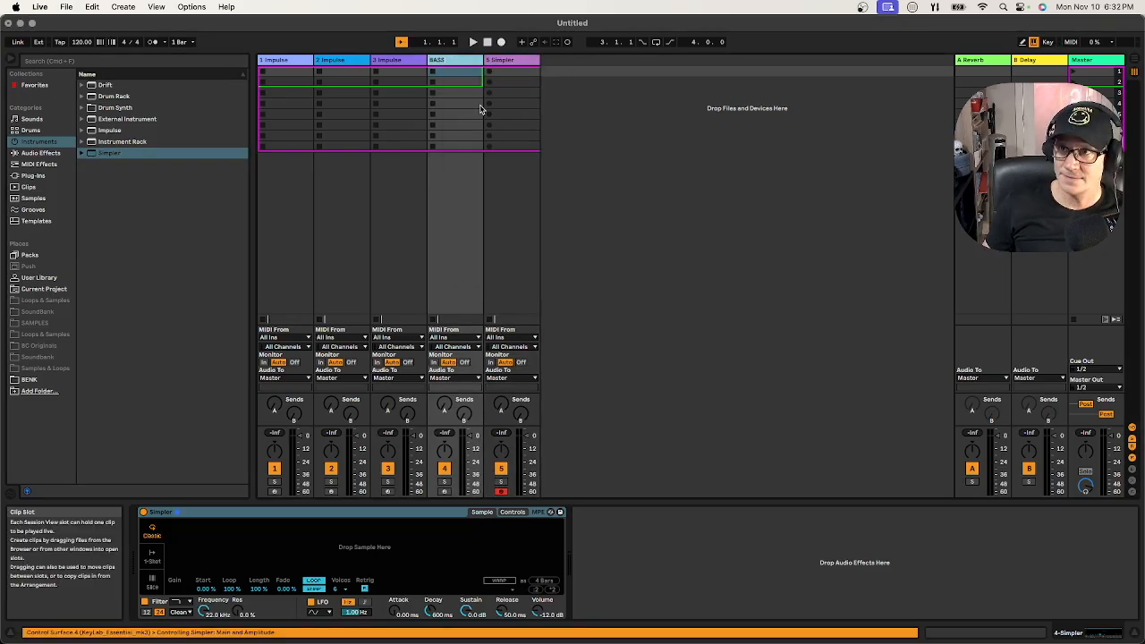
right_click(503, 63)
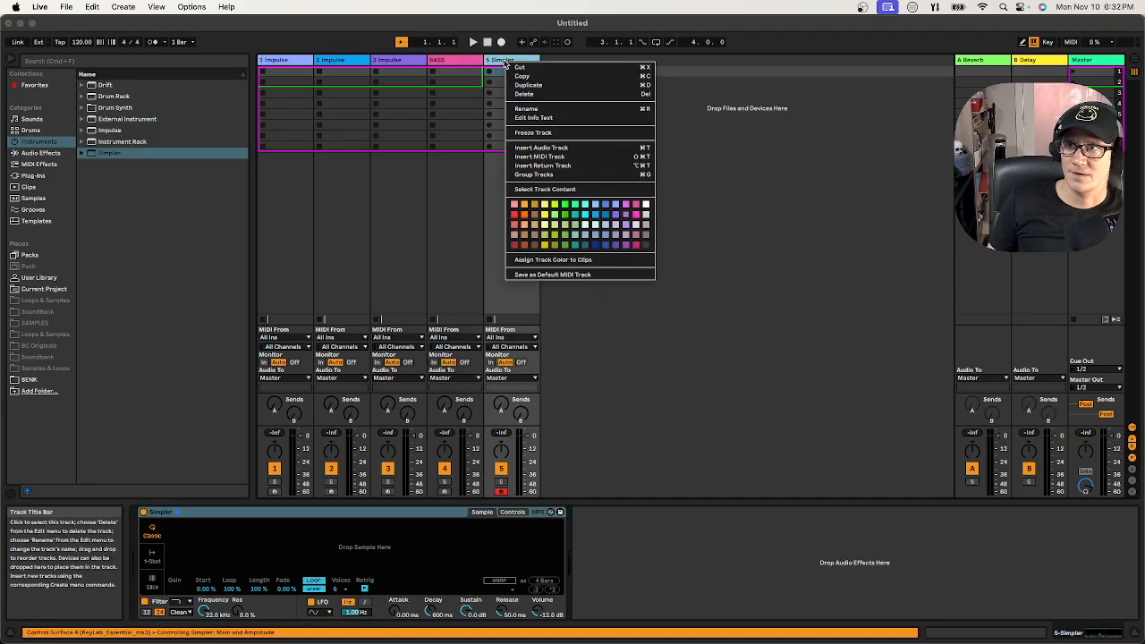
click(539, 109)
text(K)
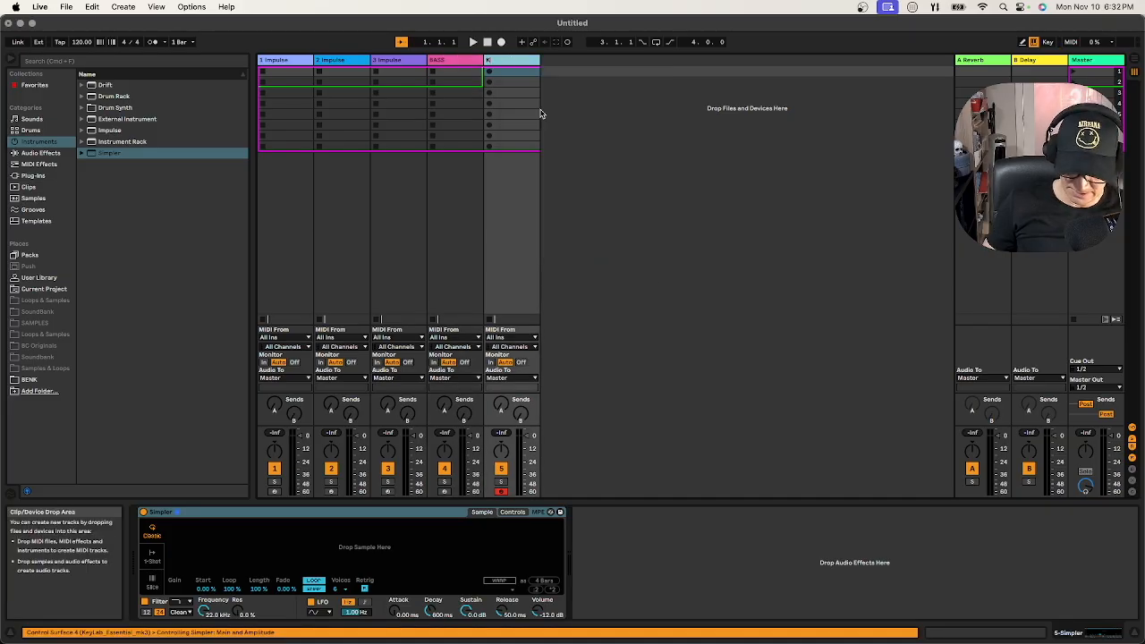
text(EYS)
key(Return)
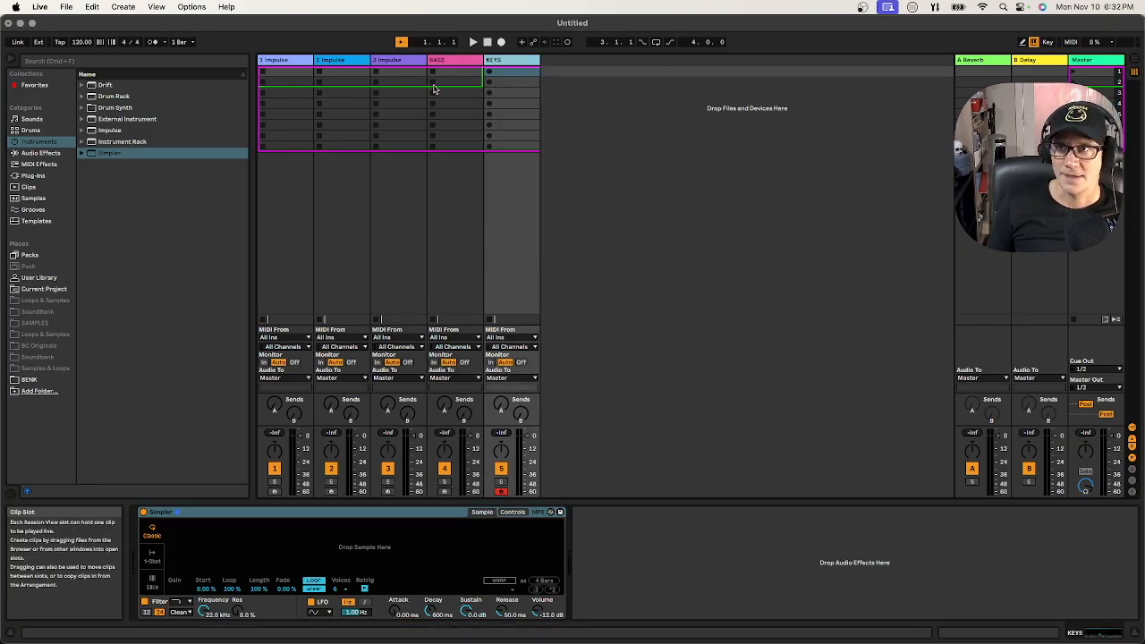
Rename the three Impulse tracks KICK, CHAT and OHAT in order
click(400, 61)
click(348, 62)
click(299, 62)
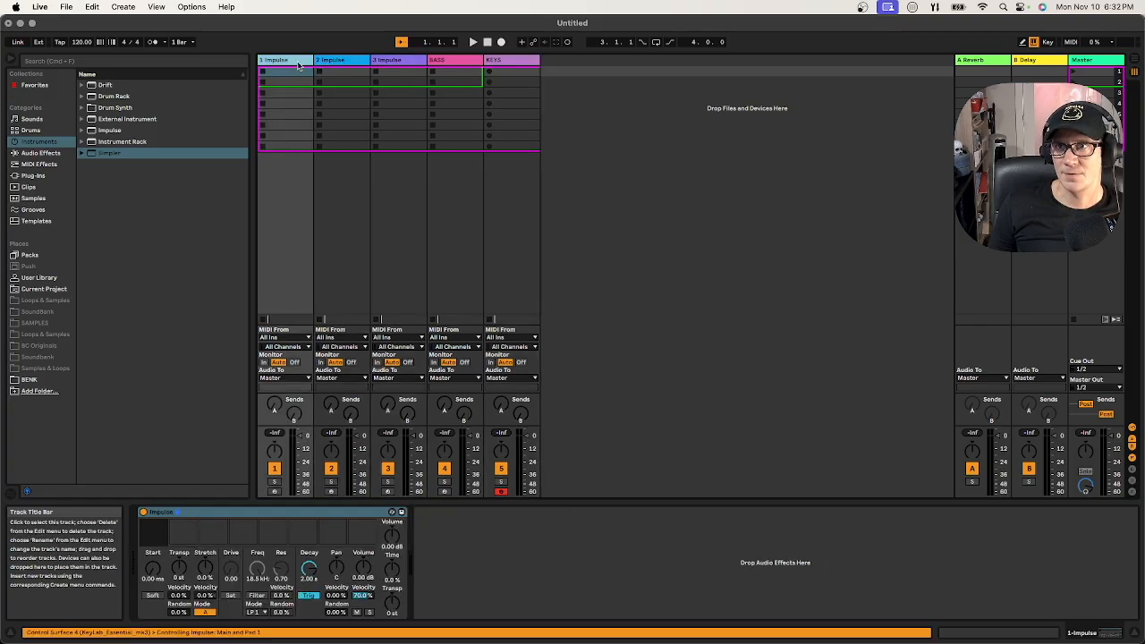
right_click(266, 61)
click(335, 108)
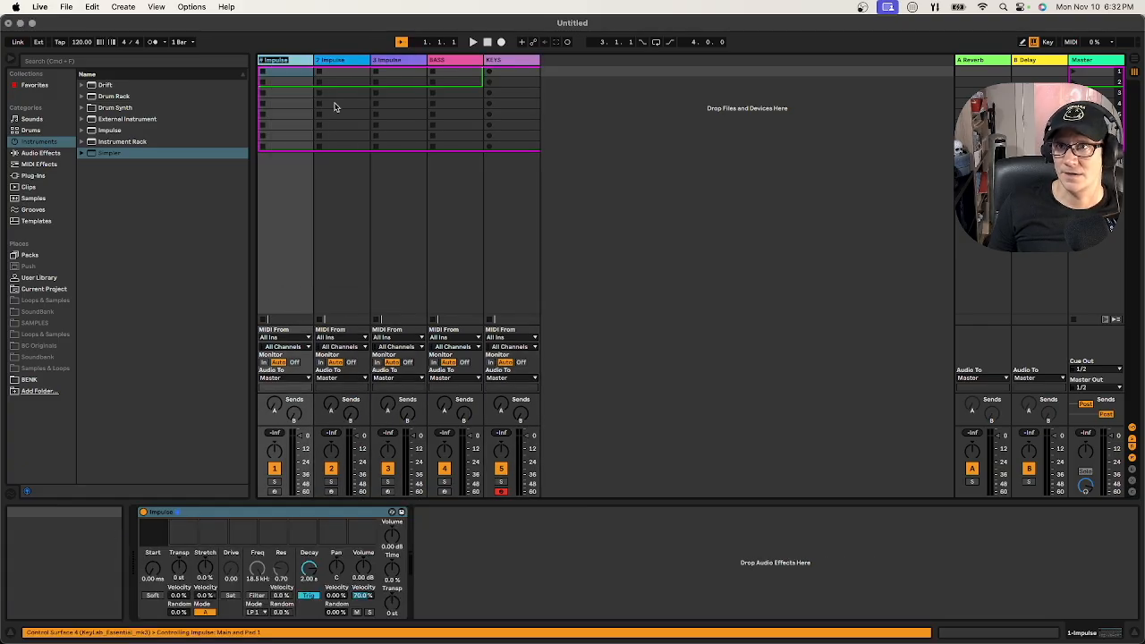
text(Ki)
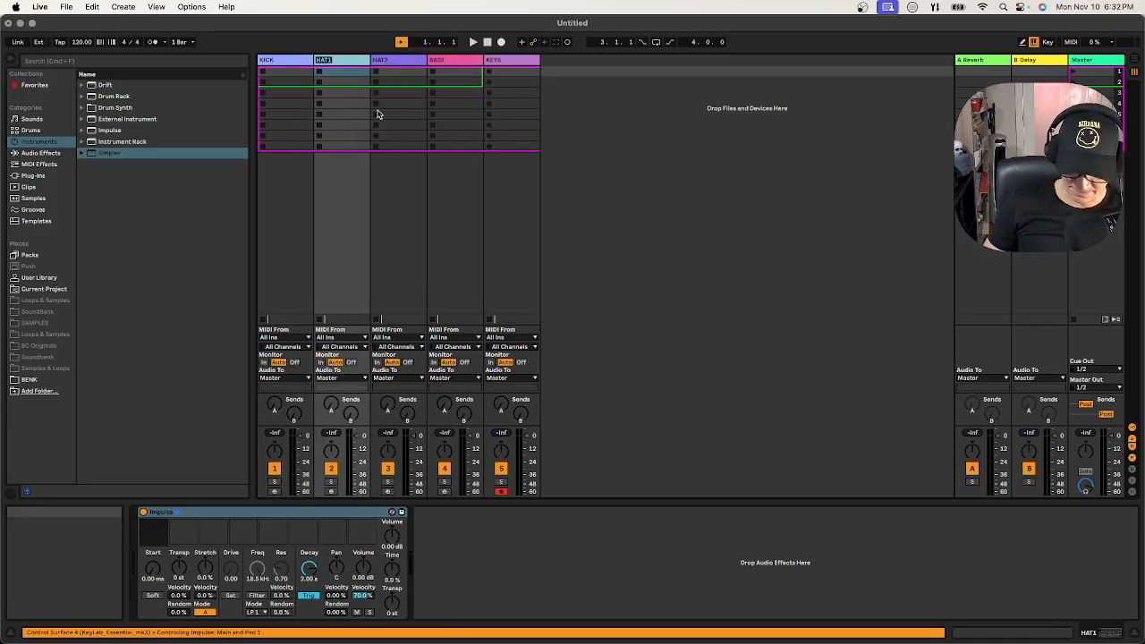
text(CHAT)
right_click(388, 59)
click(420, 109)
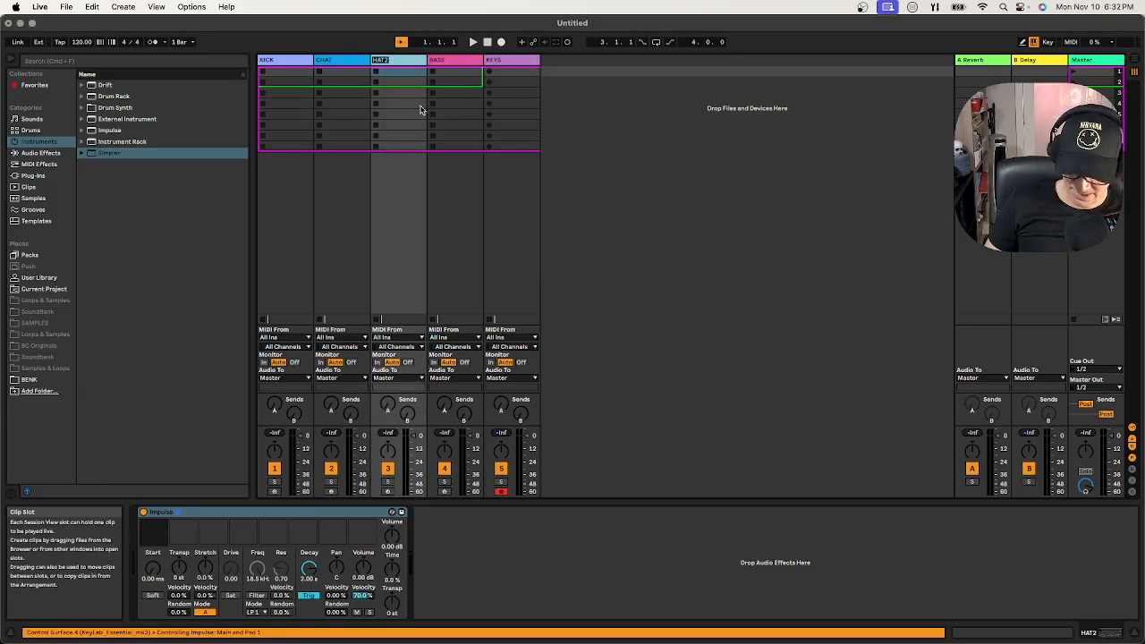
text(OH)
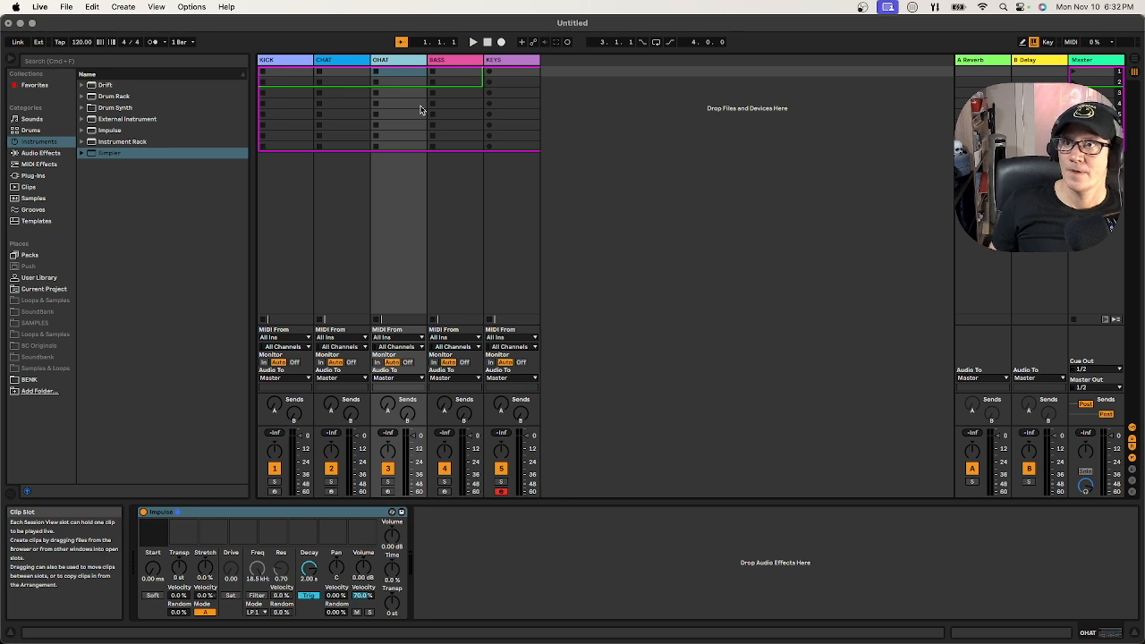
Insert another Impulse track between OHAT and BASS and rename it CLAP
click(304, 71)
click(352, 62)
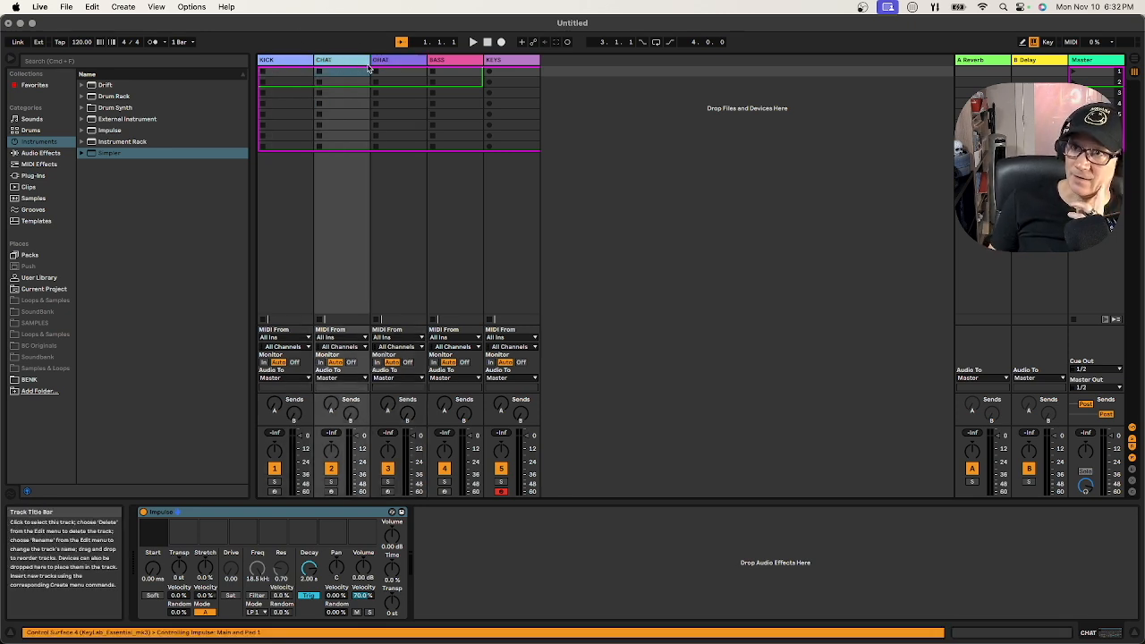
click(398, 61)
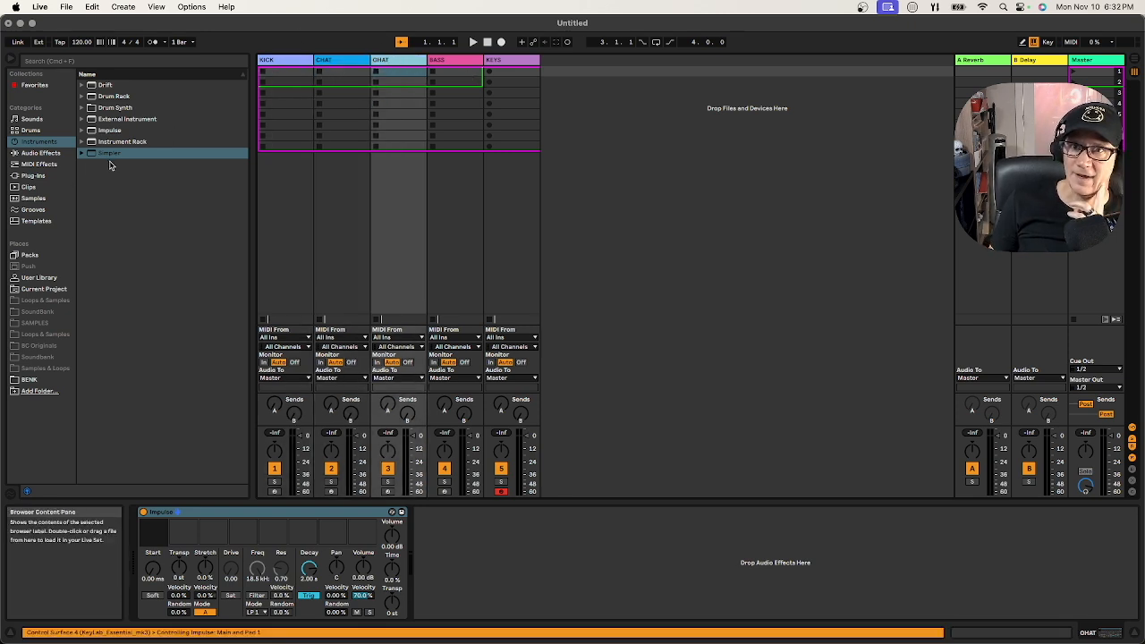
drag(109, 132, 443, 64)
right_click(443, 62)
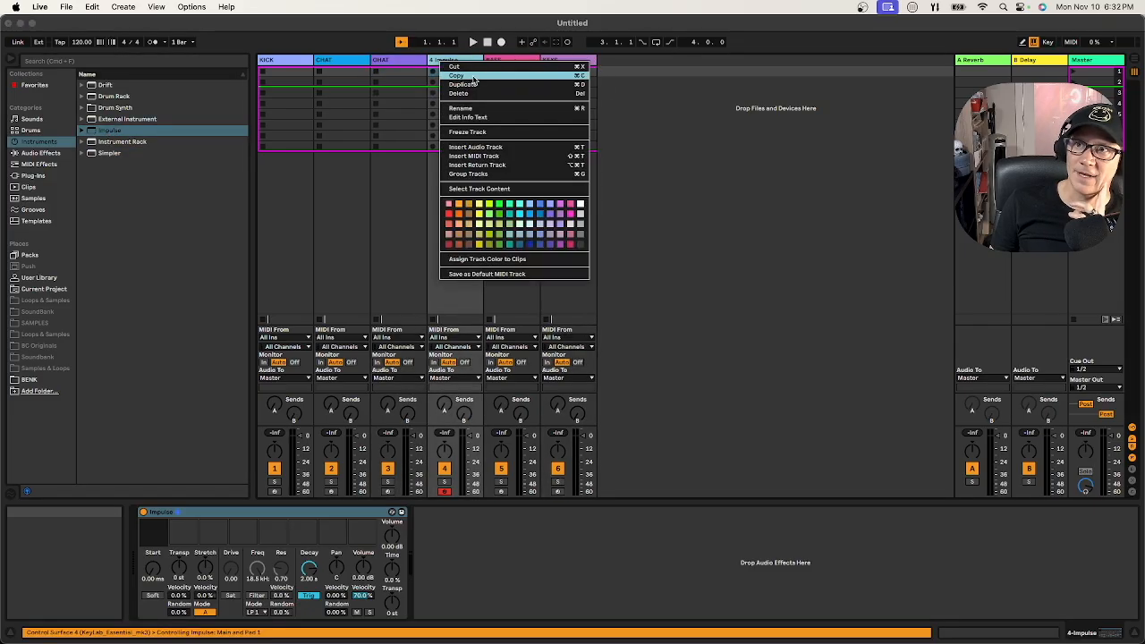
click(474, 108)
text(CLAP)
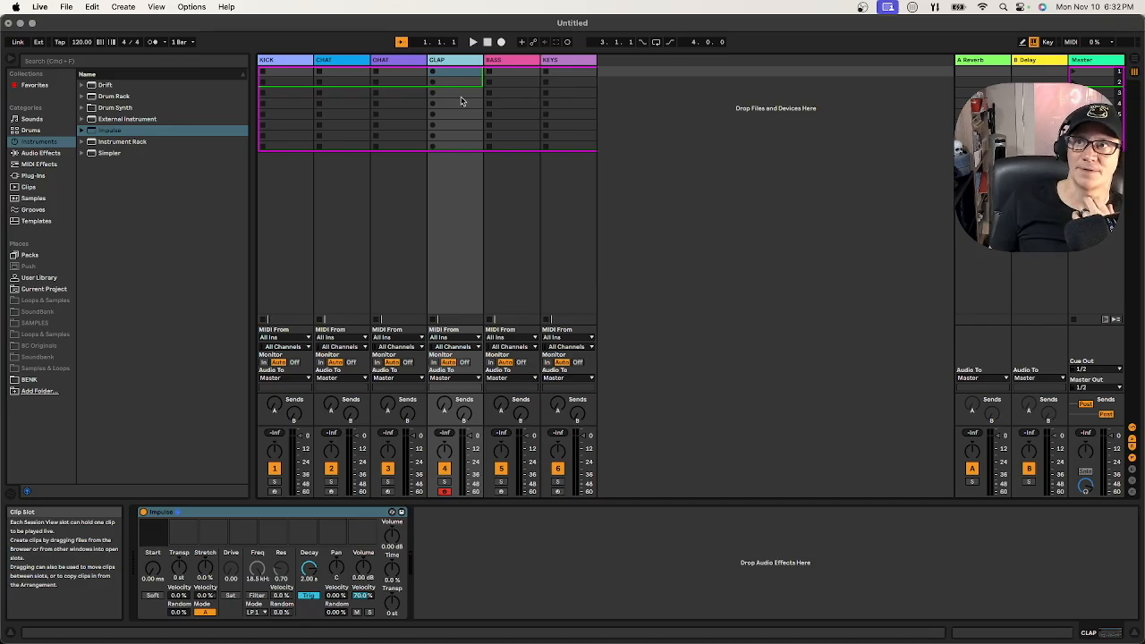
Select the KICK track and search the browser's samples for 909
click(456, 113)
key(Left)
key(Left)
key(Left)
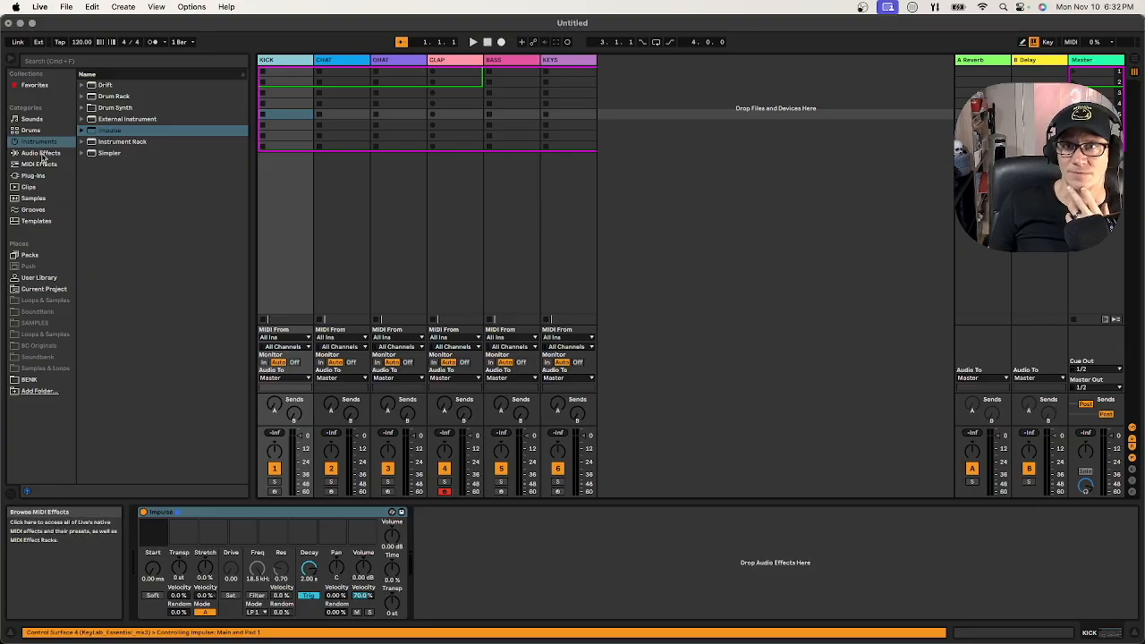
click(30, 132)
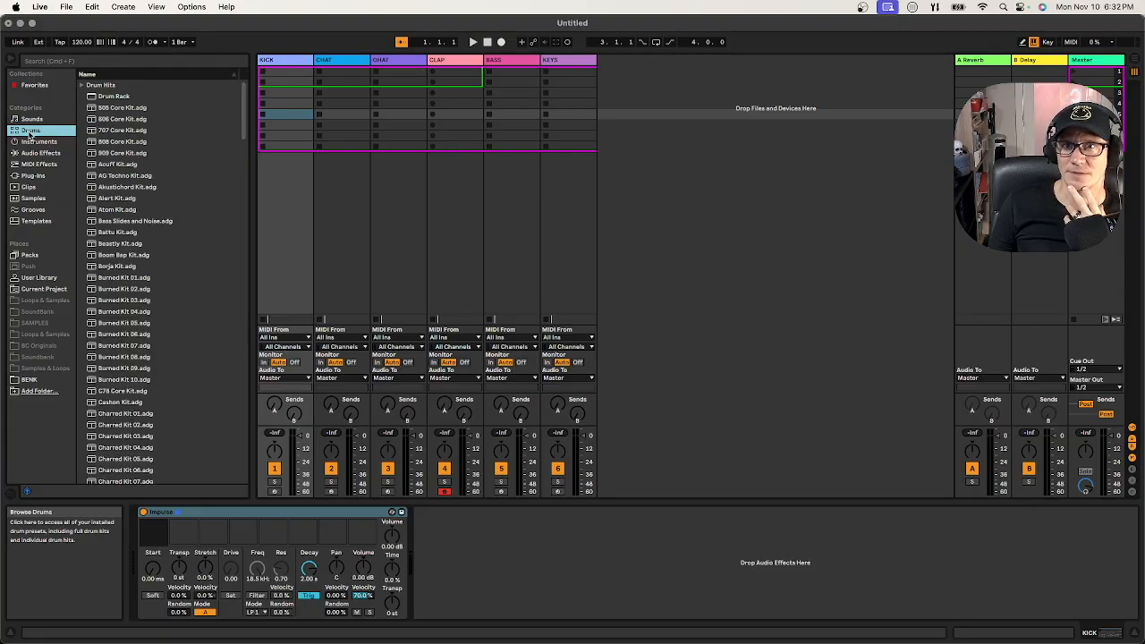
click(31, 119)
click(113, 62)
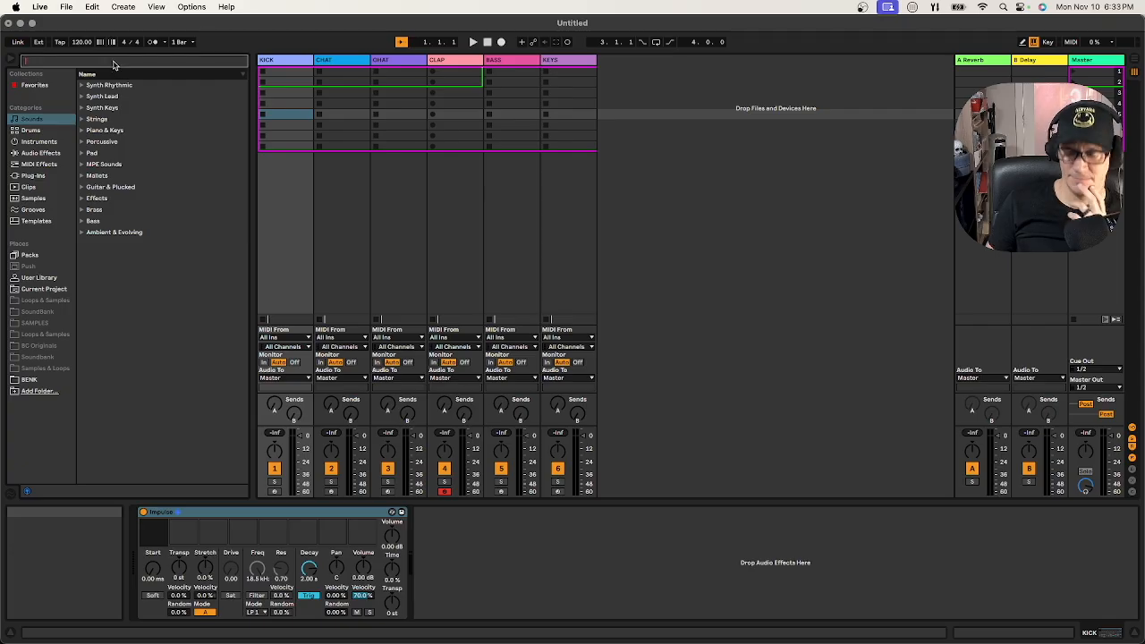
text(909)
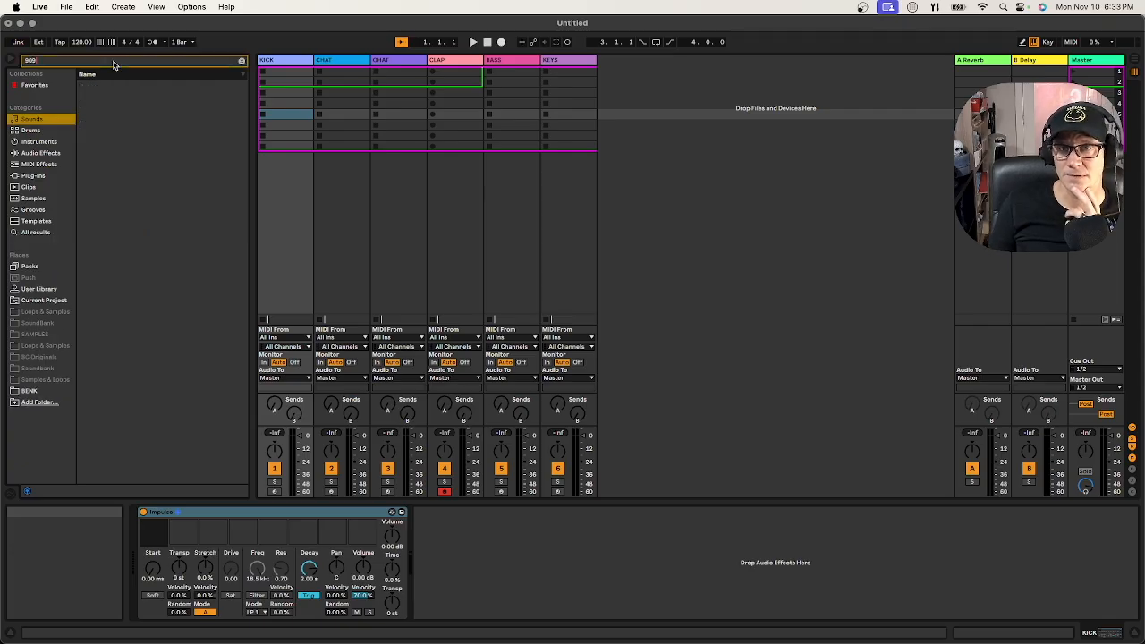
click(33, 198)
Audition the 909 kick samples and load Kick 909 Tune5 g.wav into the first slot of the KICK track's Impulse
click(149, 278)
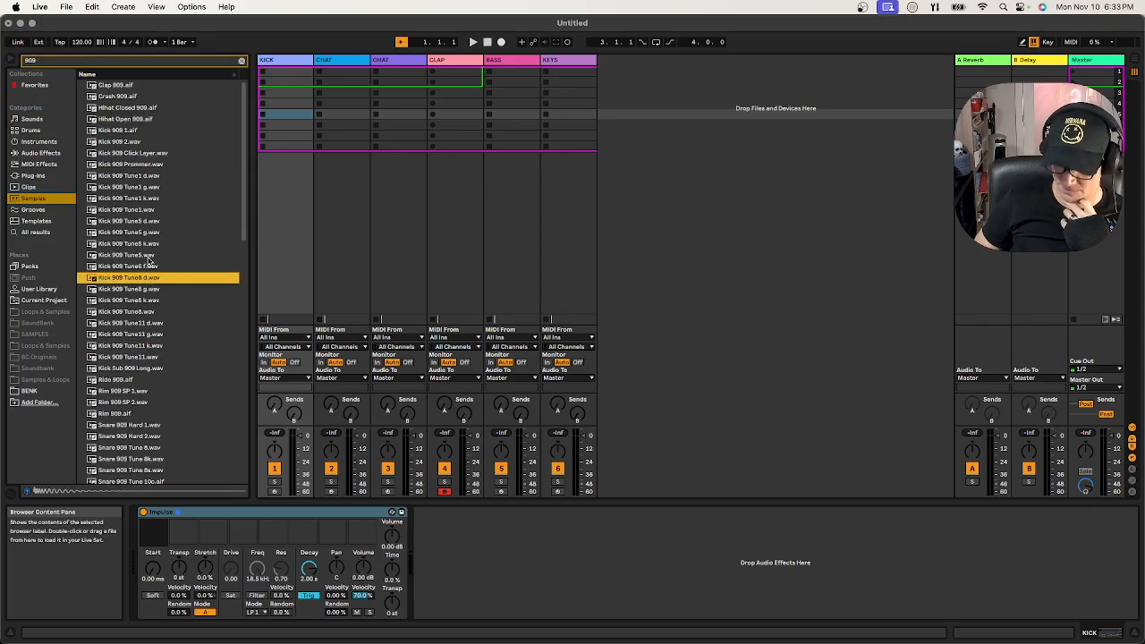
key(Up)
key(Up)
key(Up)
key(Down)
key(Down)
key(Down)
key(Up)
key(Up)
key(Up)
key(Up)
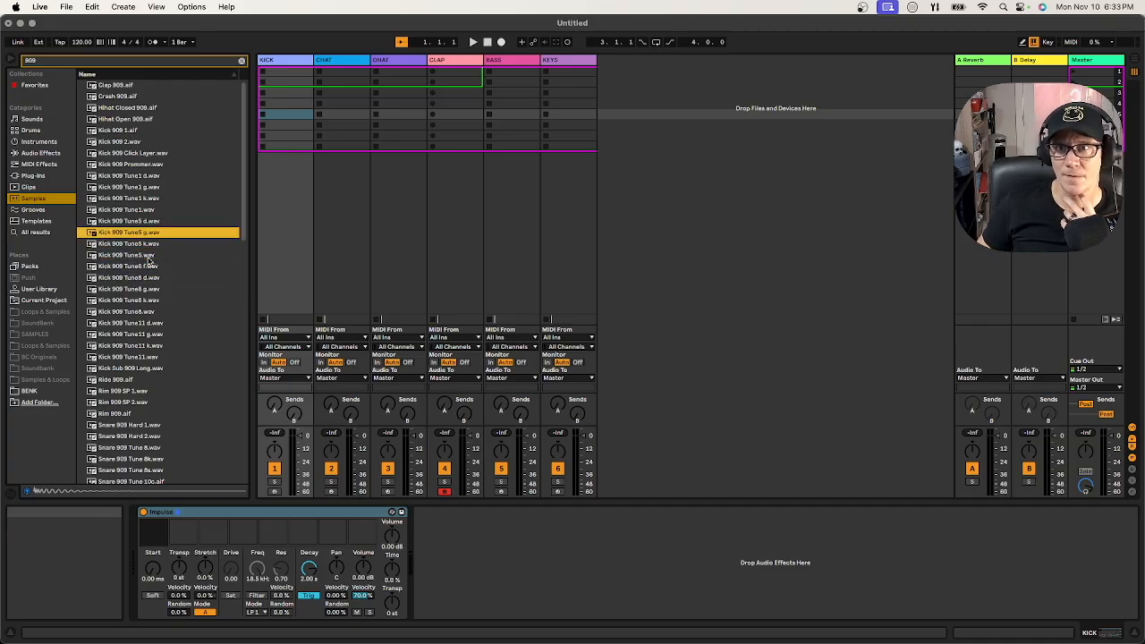
key(Down)
key(Up)
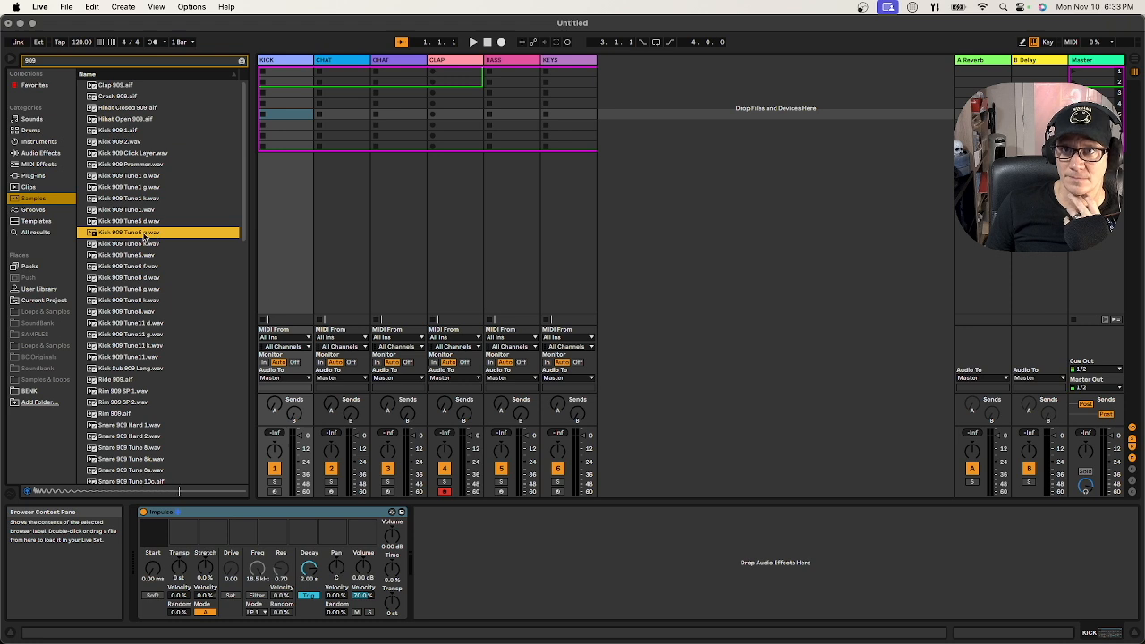
drag(146, 255, 158, 532)
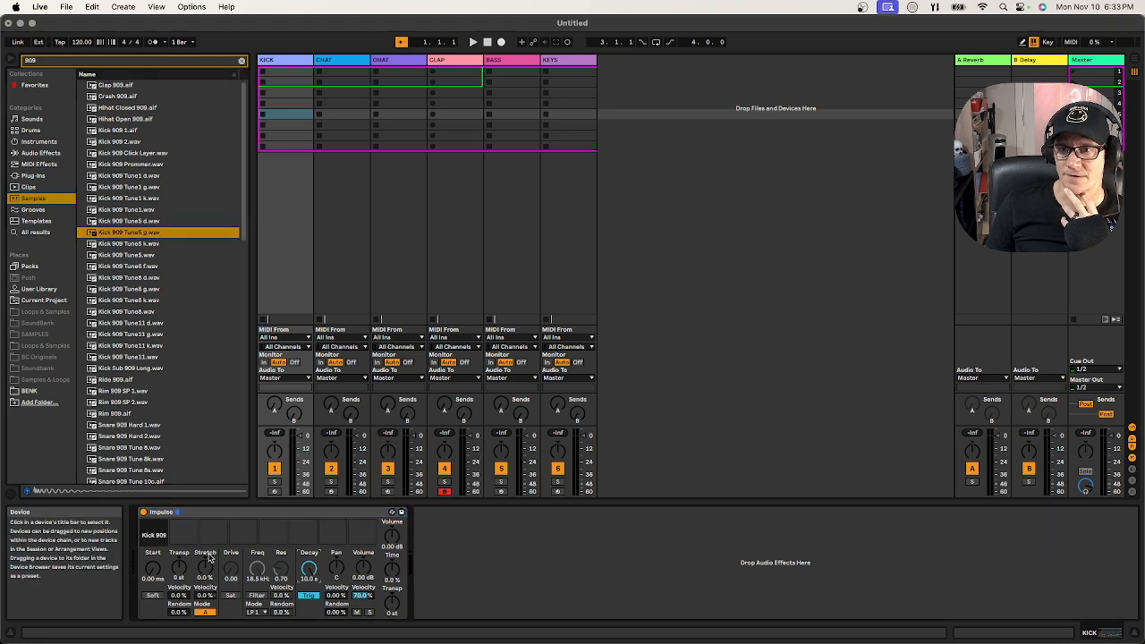
Create a one-bar MIDI clip in the KICK track's first slot and place a kick note on each of the four beats
double_click(283, 72)
click(452, 592)
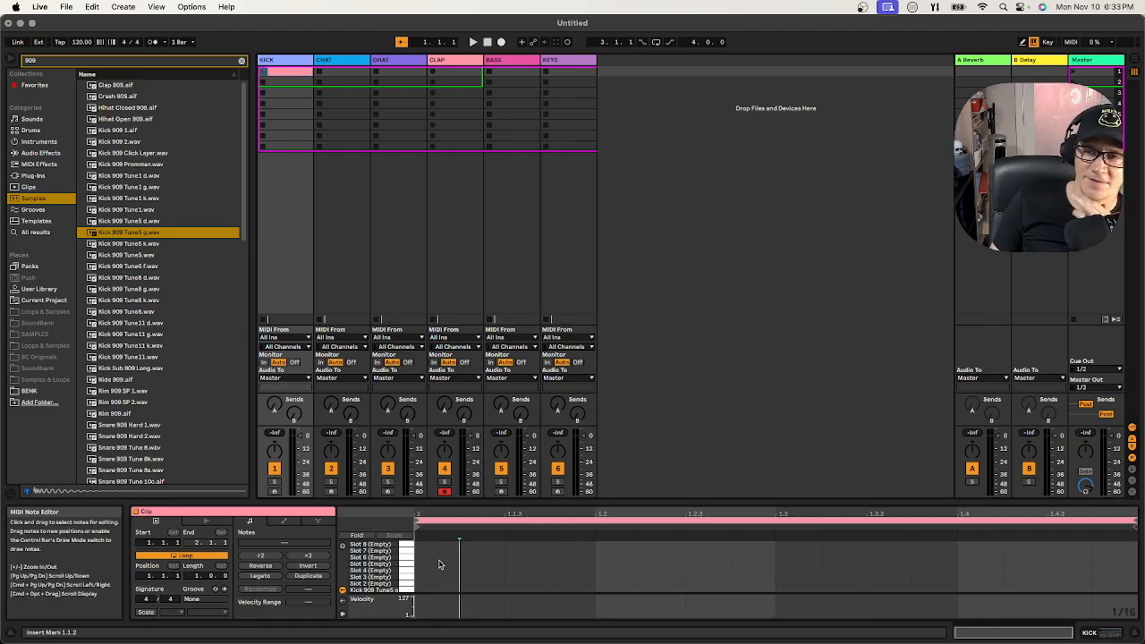
click(434, 588)
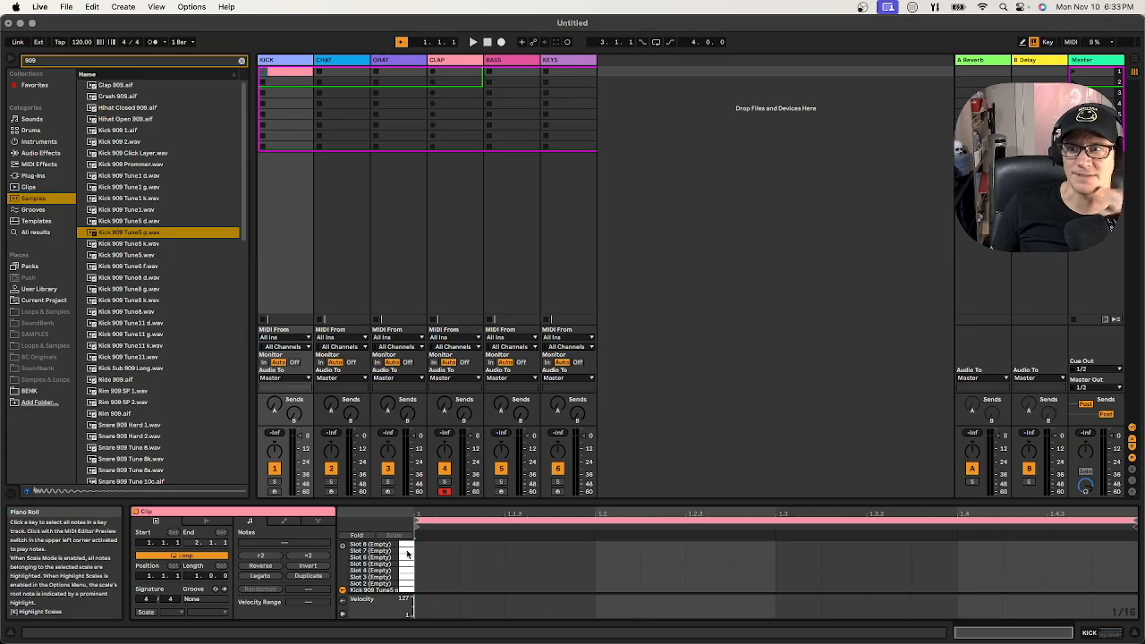
double_click(443, 590)
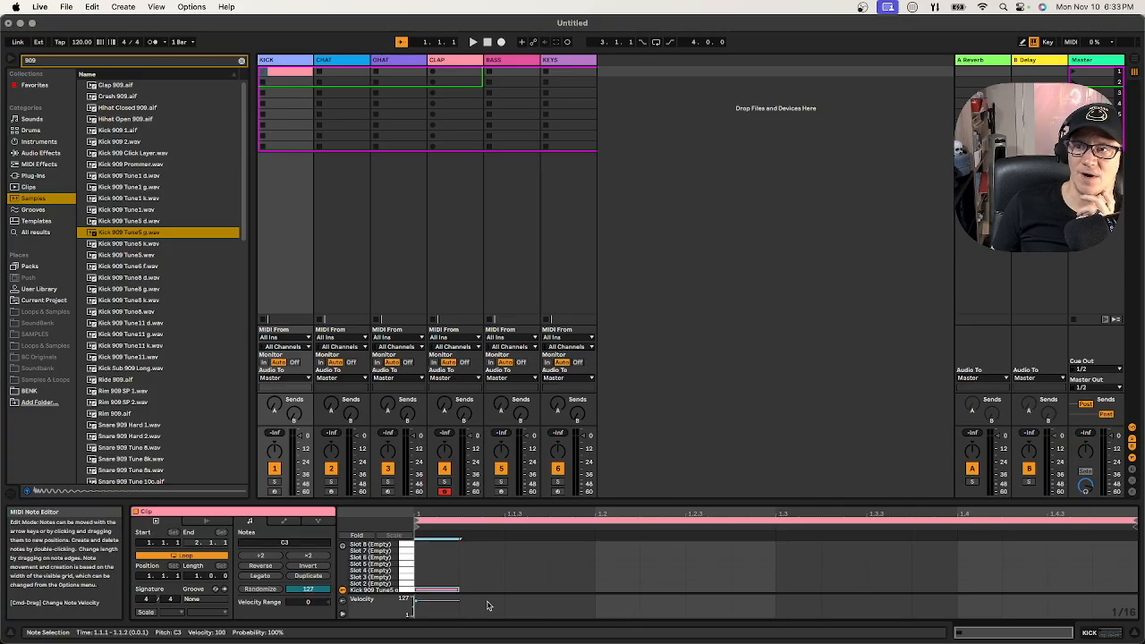
double_click(615, 590)
double_click(805, 593)
click(972, 594)
double_click(973, 592)
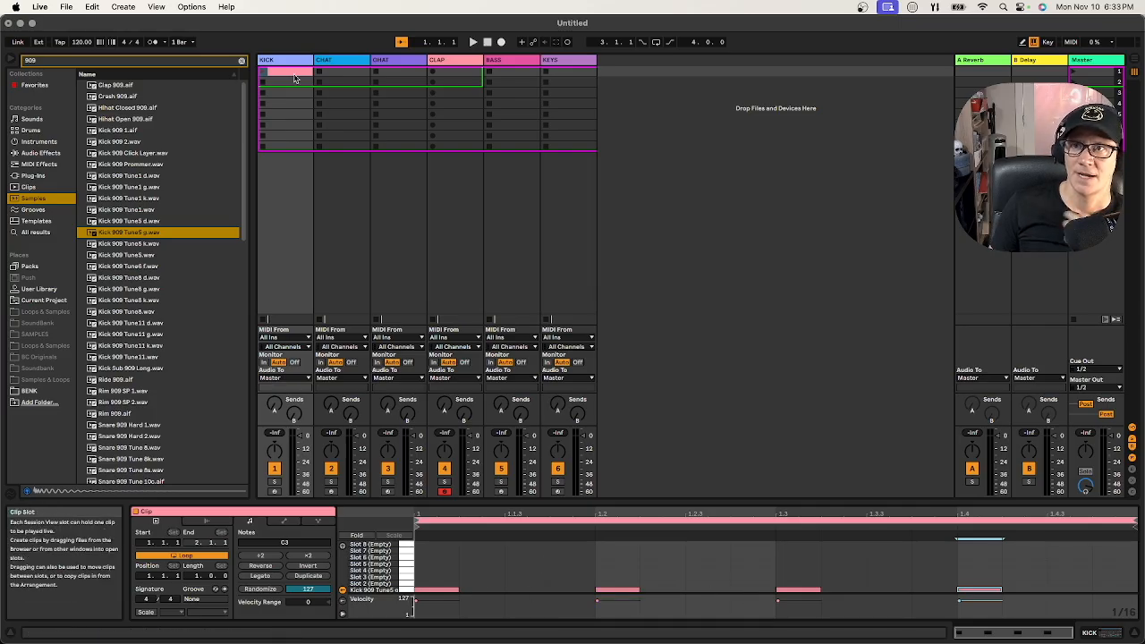
Play the kick clip and set the project tempo to 128 BPM
click(261, 75)
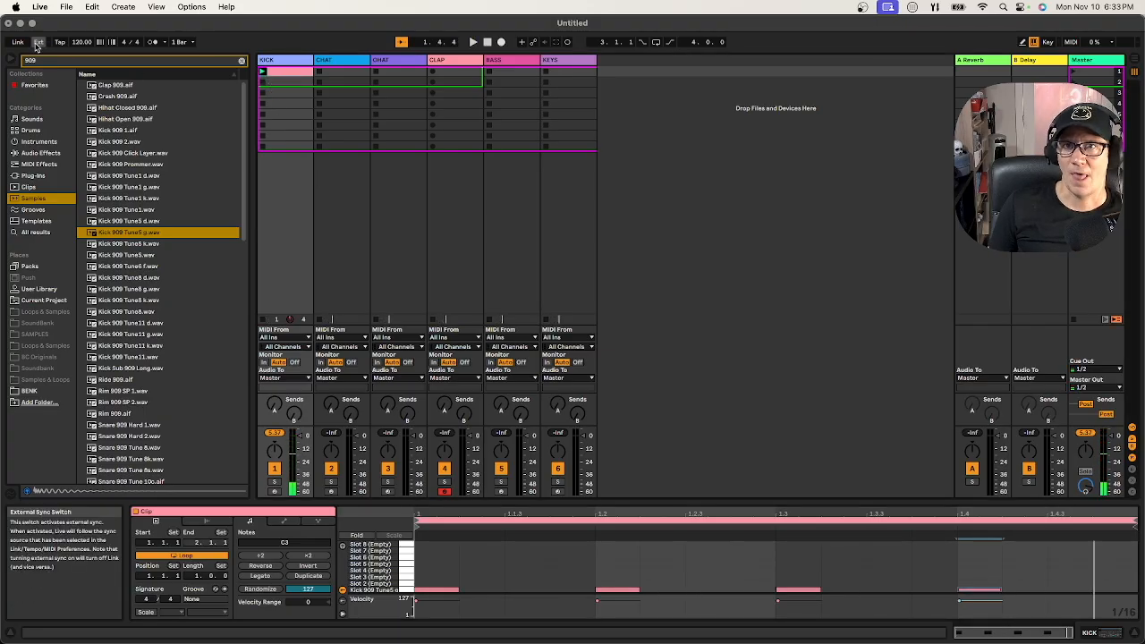
click(61, 43)
Find Limiter among the browser's audio effects by searching for LIMITER and load it onto the Master track
click(241, 60)
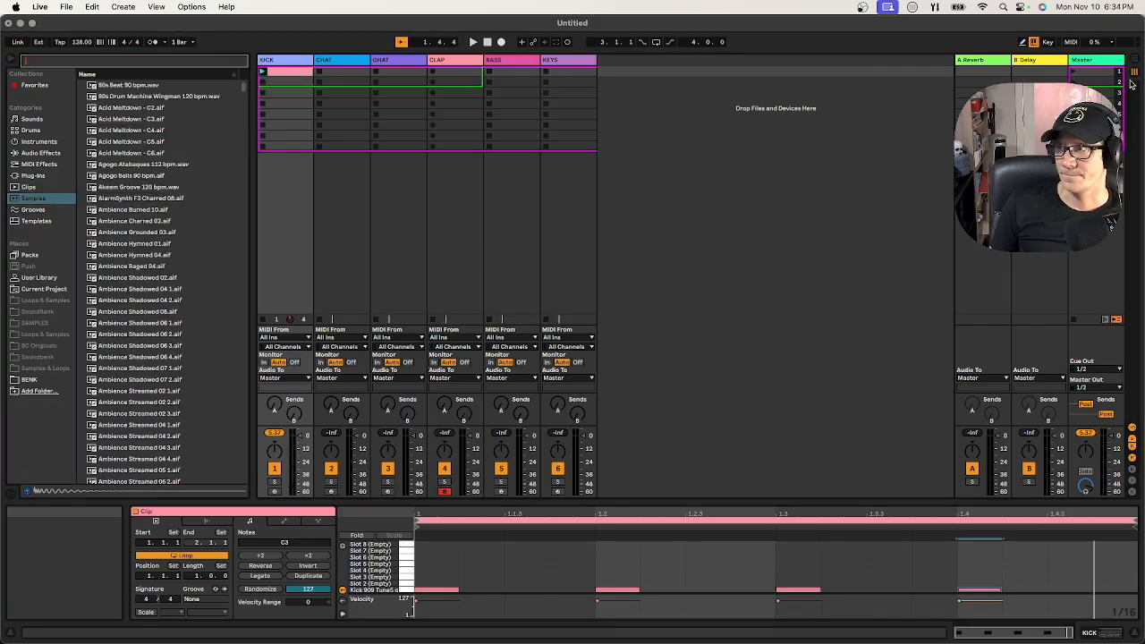
click(1086, 61)
click(133, 61)
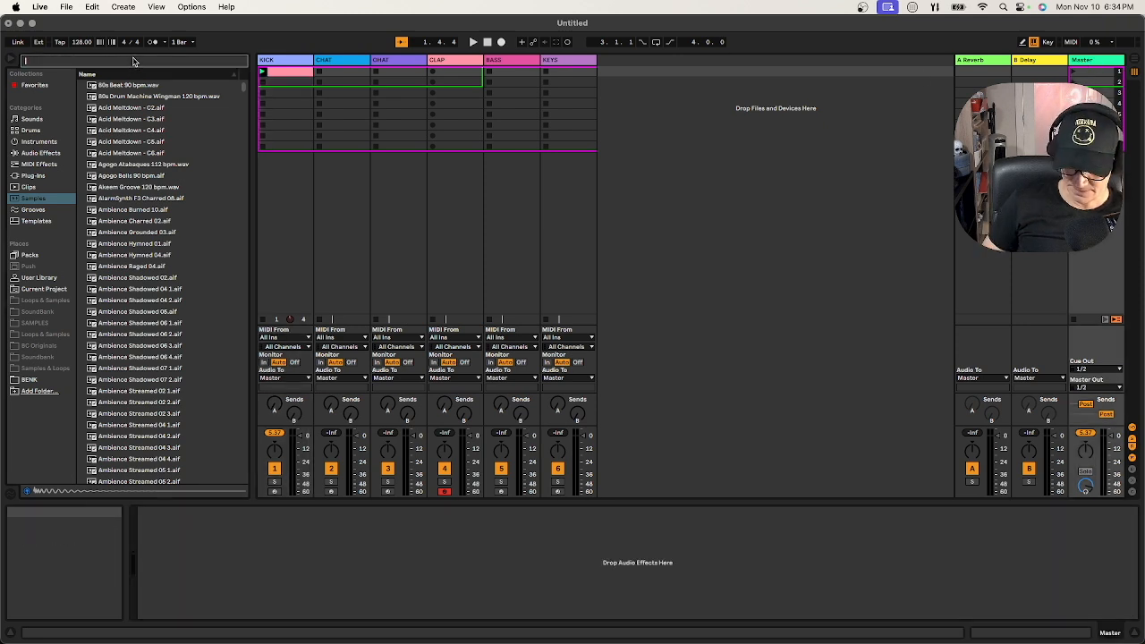
text(LiMITER)
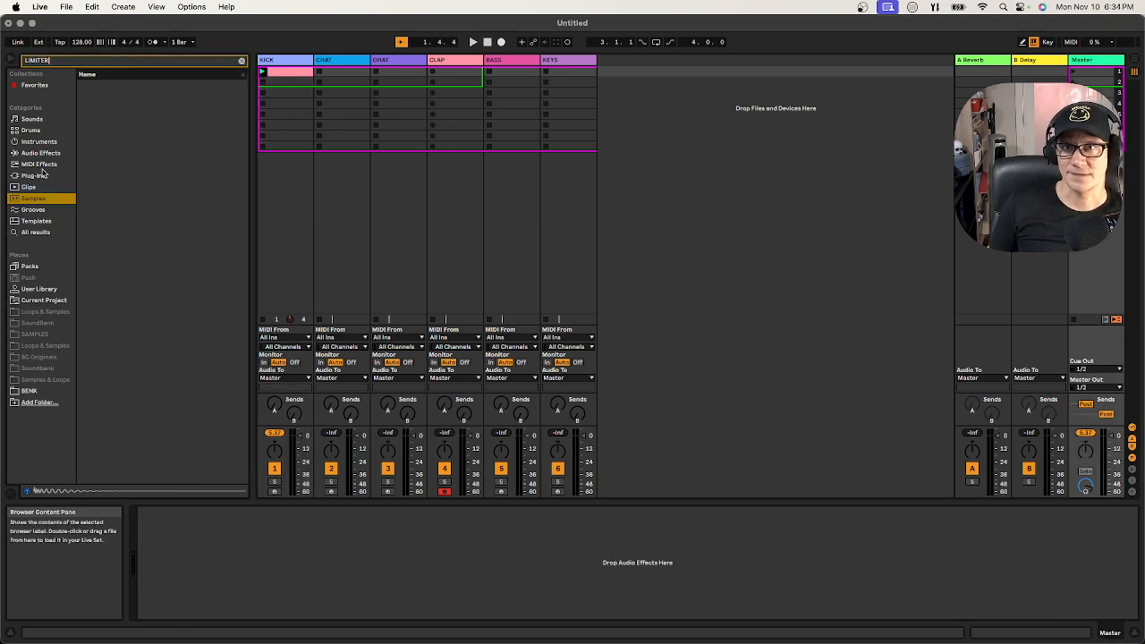
click(45, 152)
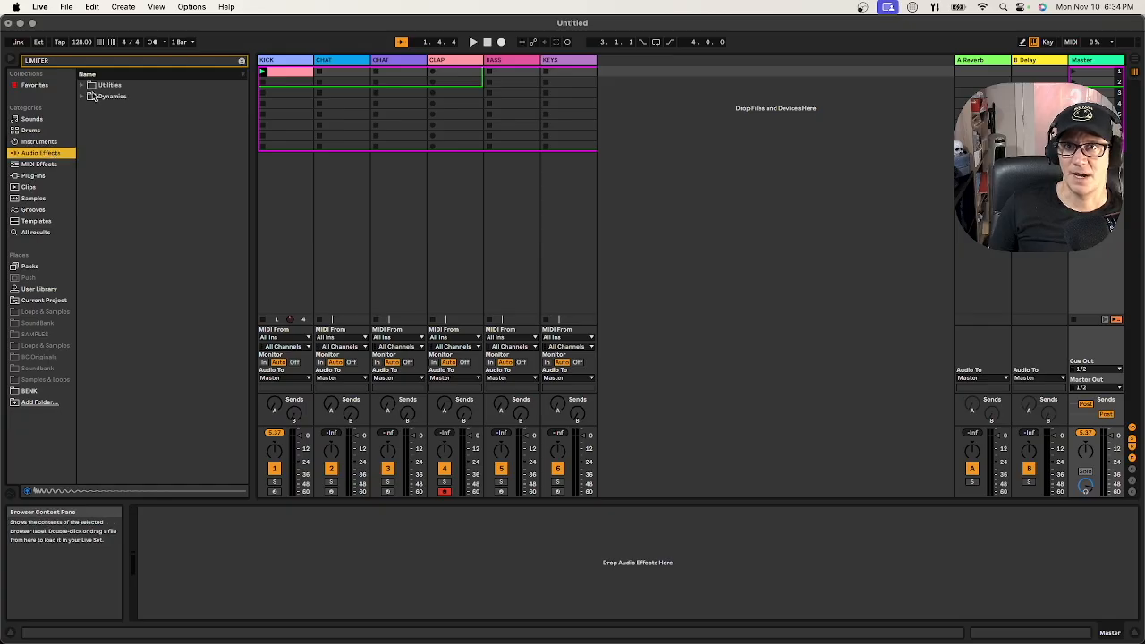
click(98, 97)
click(83, 96)
drag(116, 108, 194, 569)
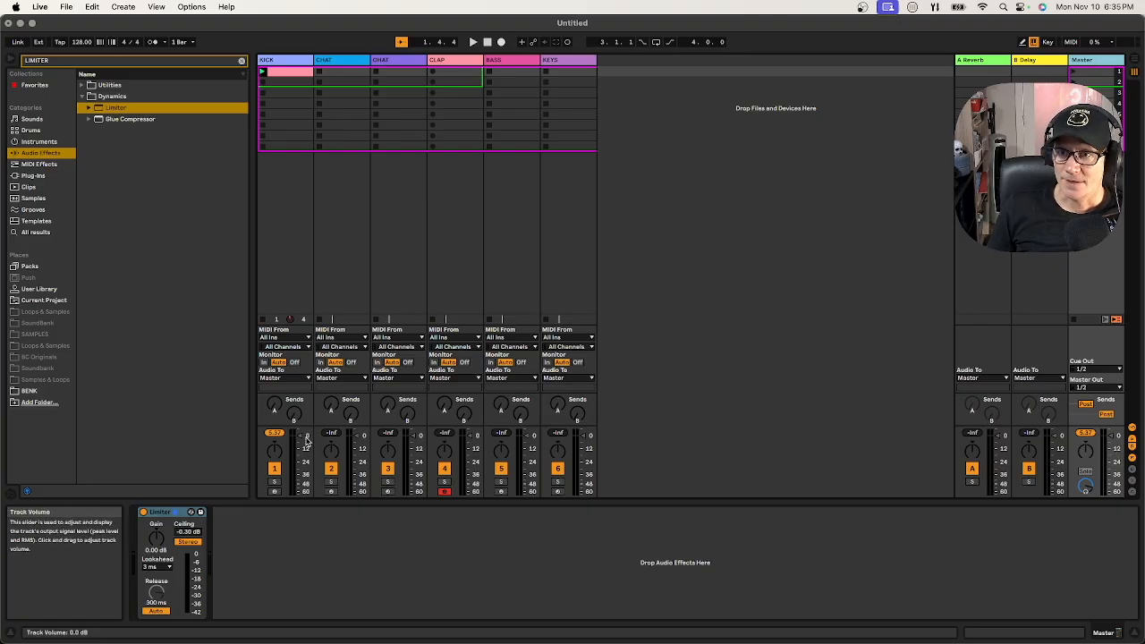
Lower the KICK track's volume and set the gain of the master Limiter to 5 dB during playback
drag(299, 436, 299, 448)
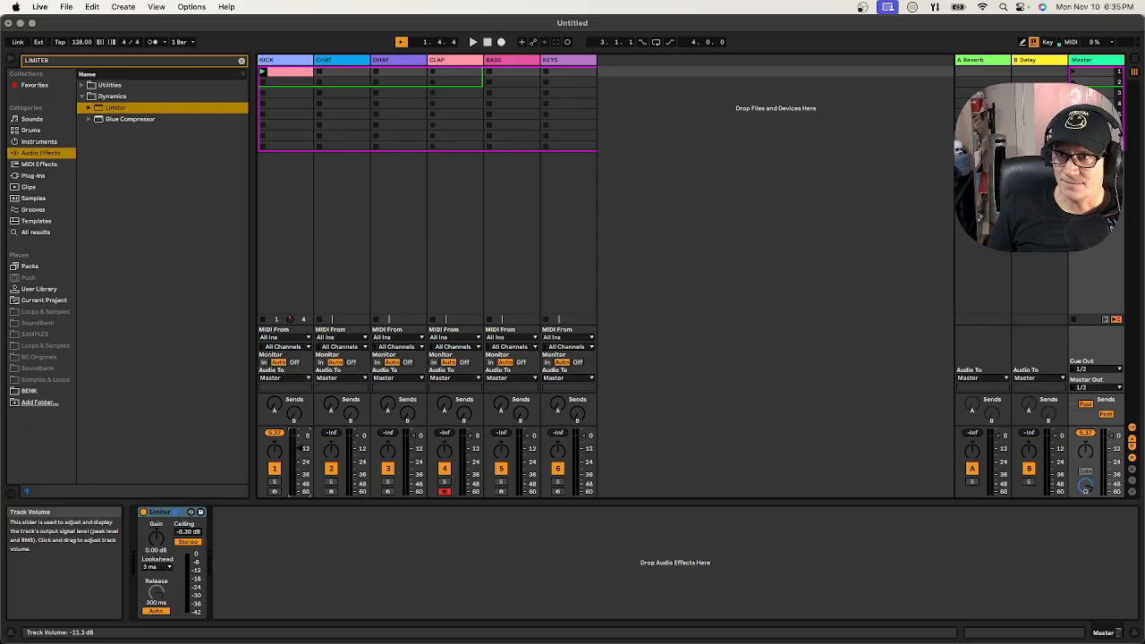
drag(300, 448, 299, 445)
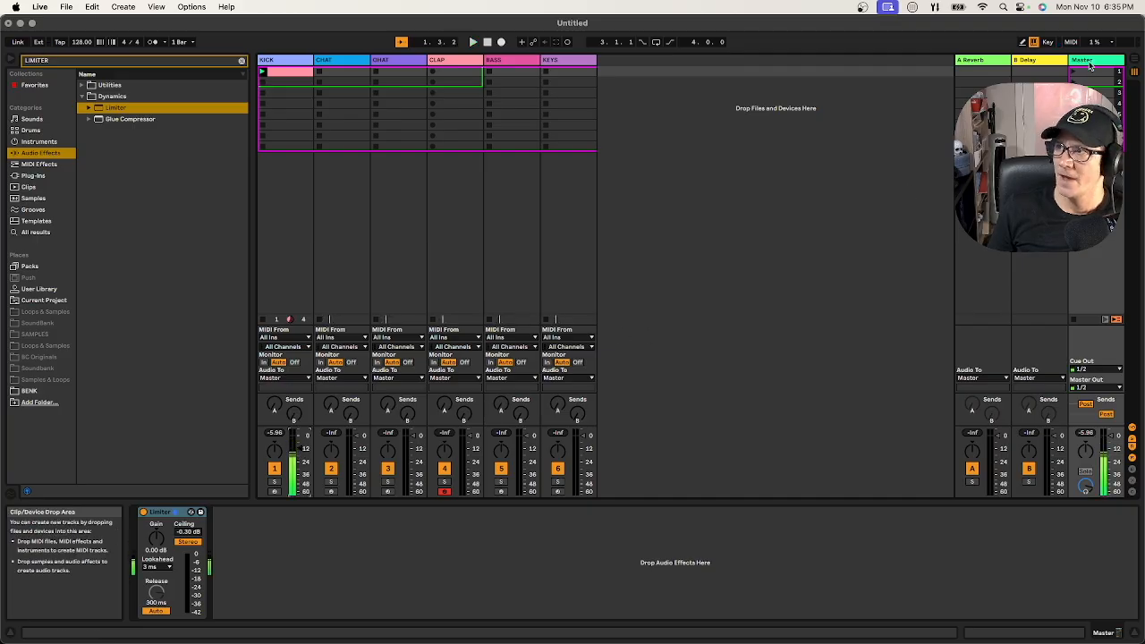
double_click(1101, 61)
drag(154, 539, 155, 534)
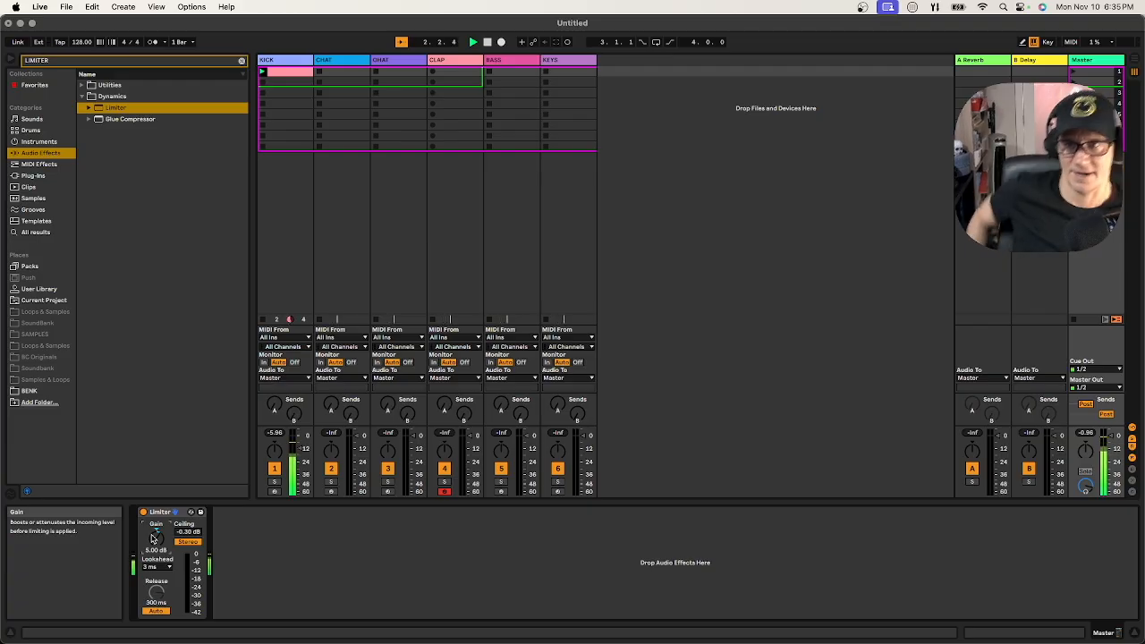
key(space)
Search the samples for 909 and load Hihat Closed 909.aif into the first slot of the CHAT track's Impulse
click(345, 62)
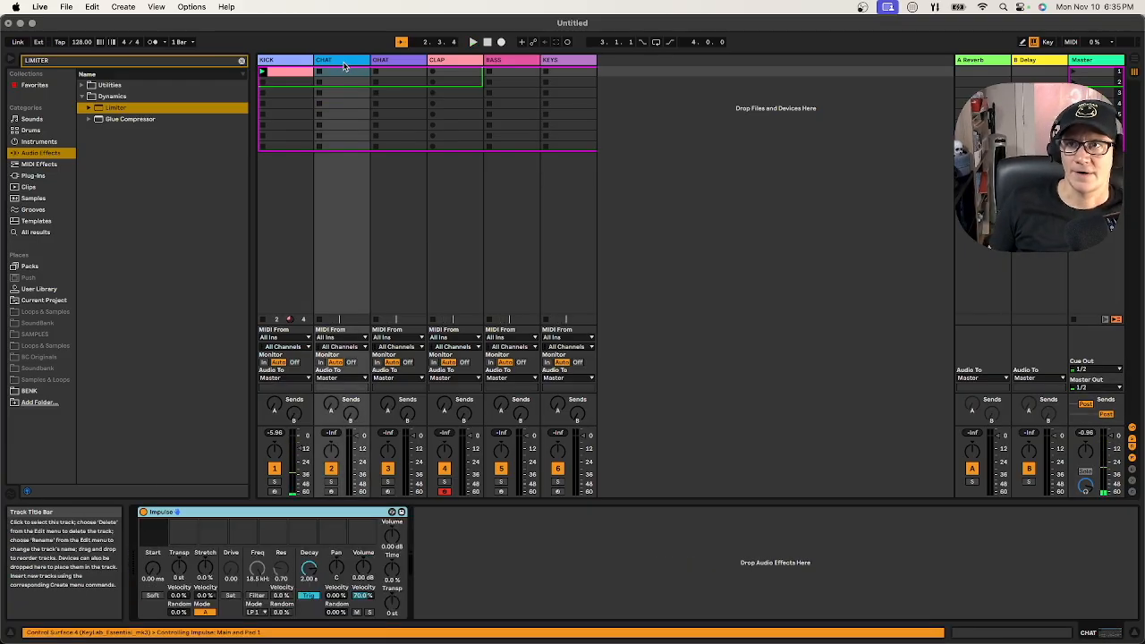
key(super+f)
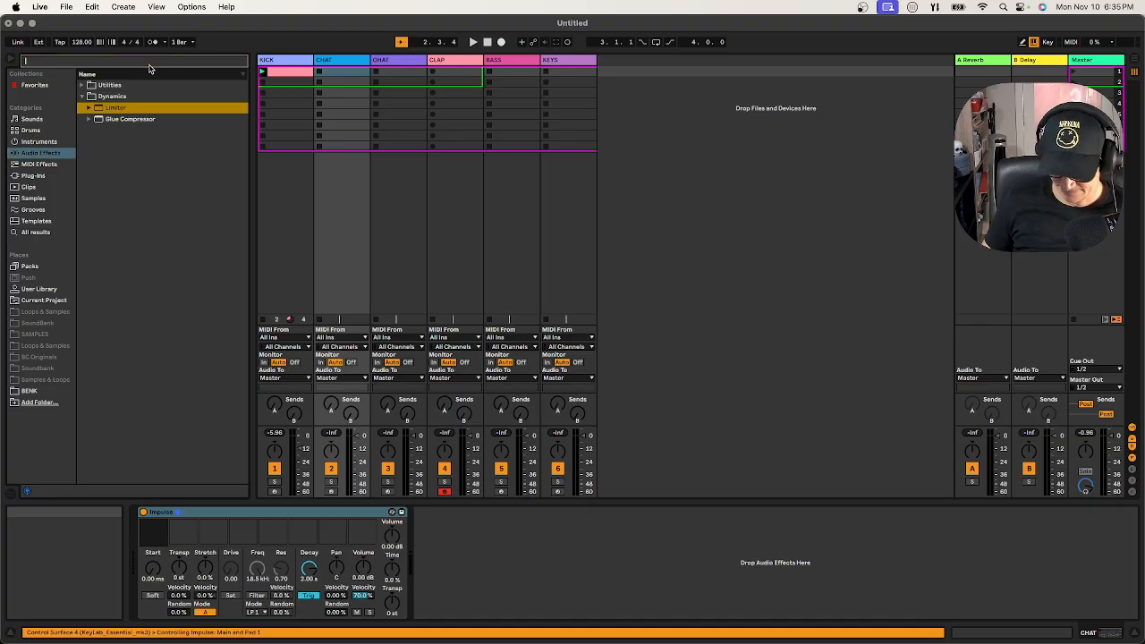
text(CHAT)
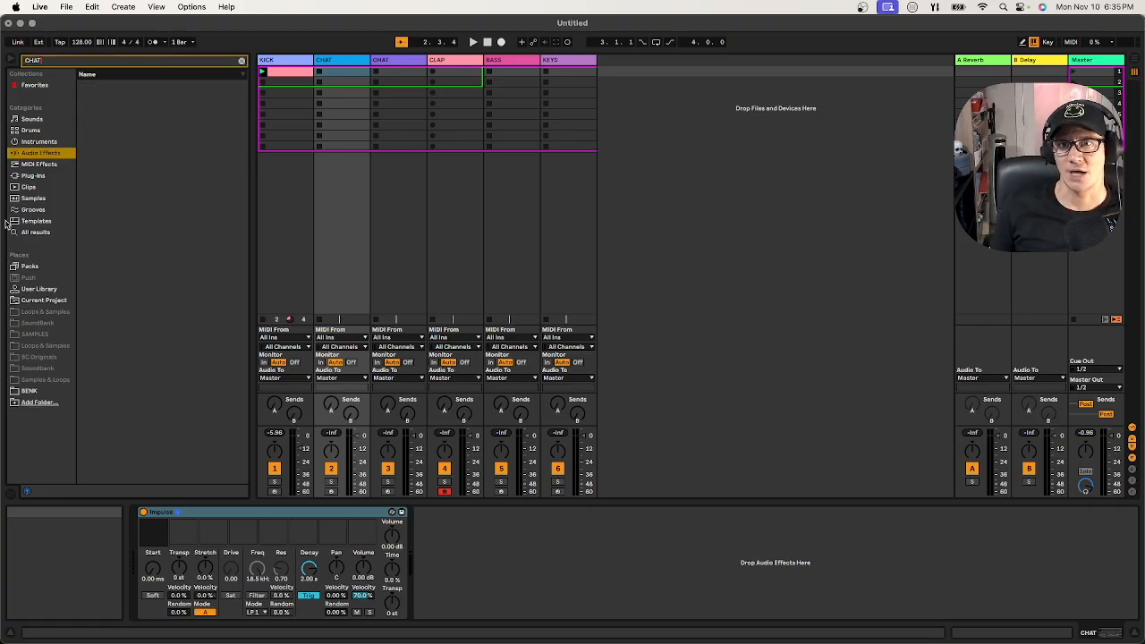
click(36, 198)
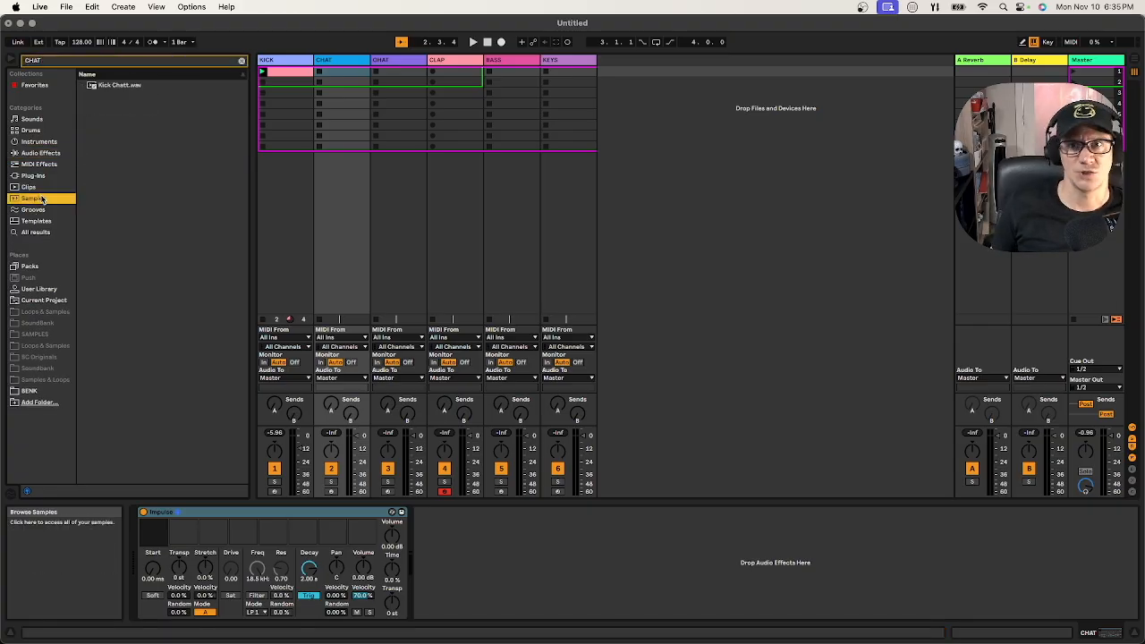
click(108, 86)
text(909)
click(150, 109)
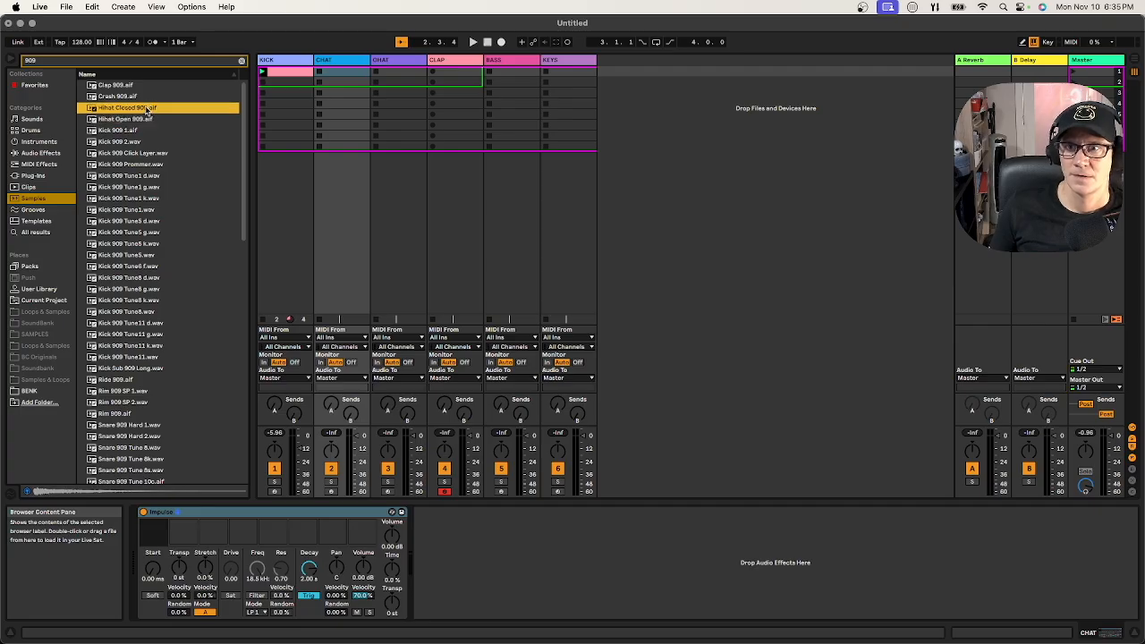
drag(150, 493, 154, 535)
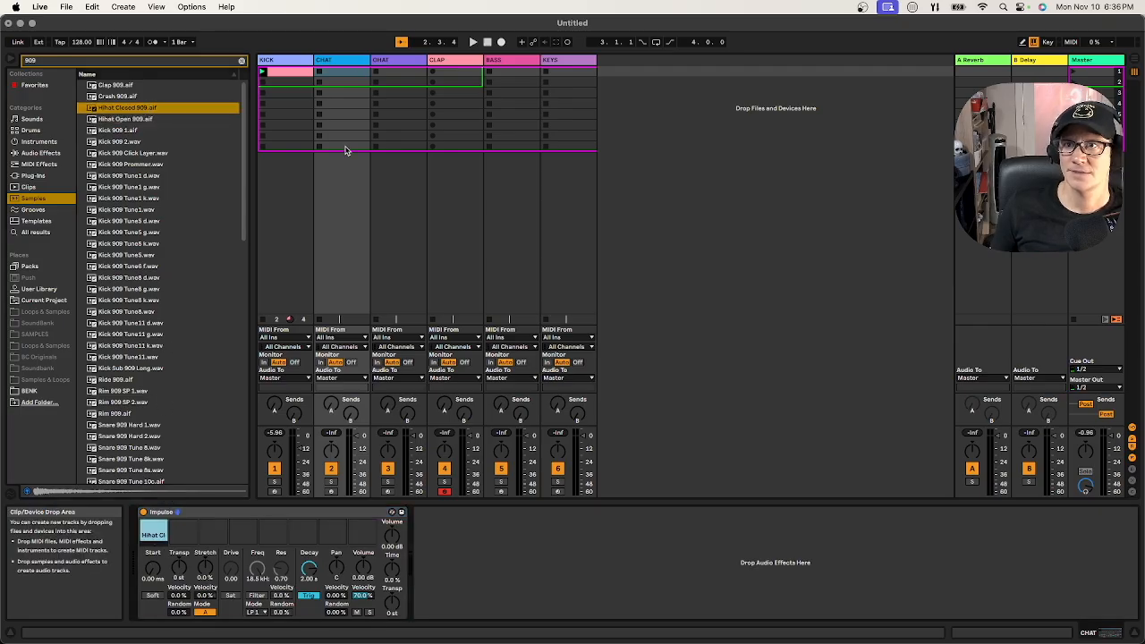
Load Hihat Open 909.aif into the first slot of the OHAT track's Impulse
click(388, 59)
click(119, 119)
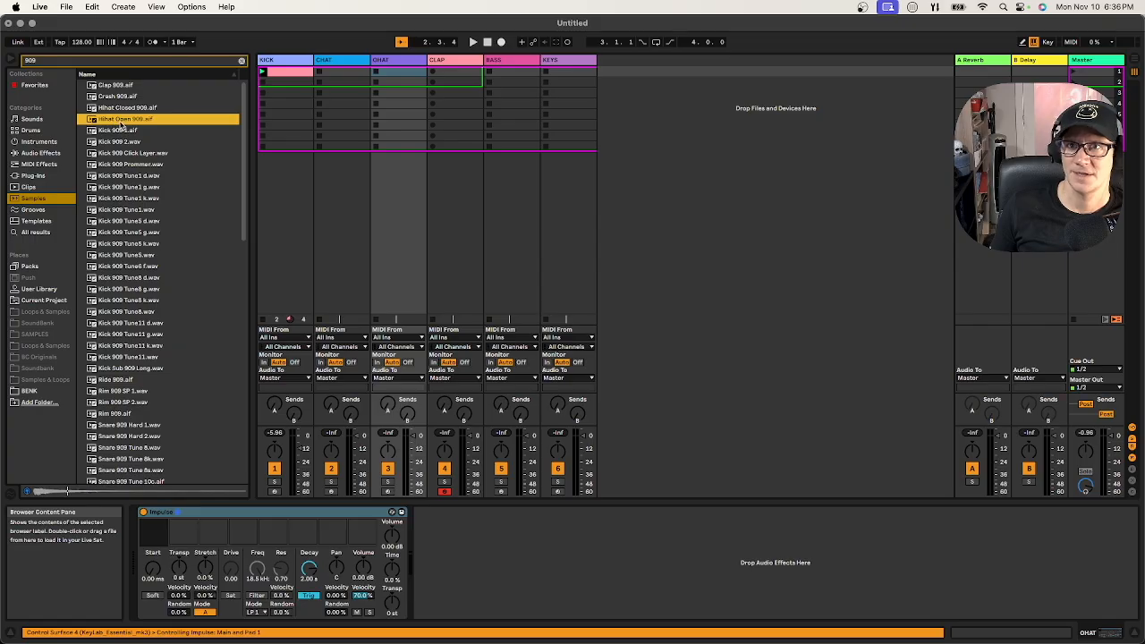
drag(161, 543, 159, 538)
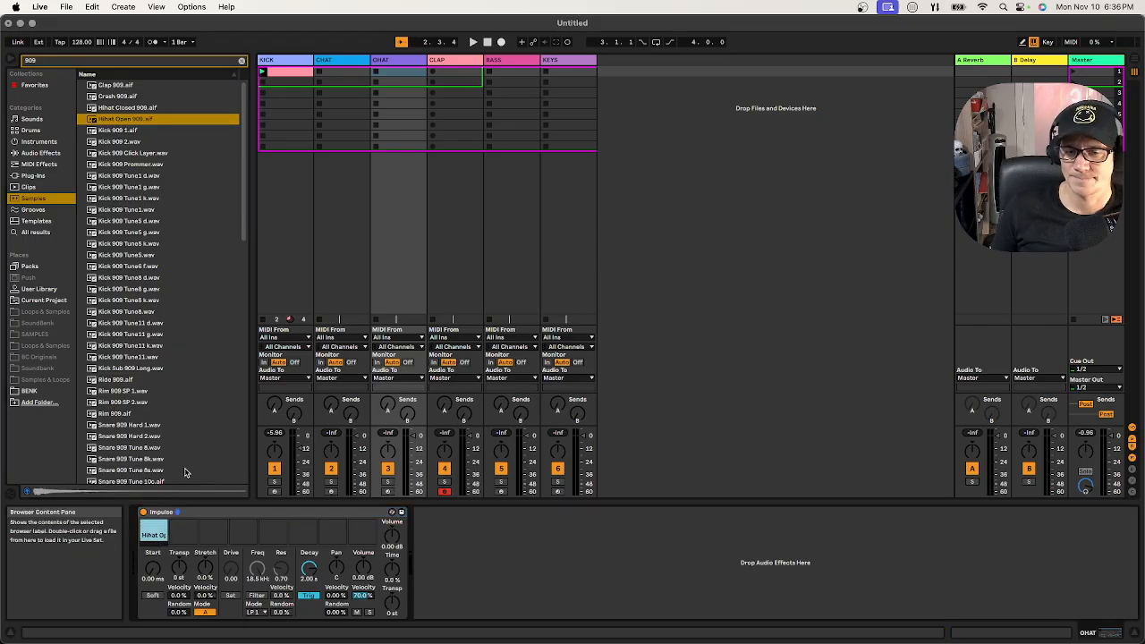
Create a one-bar CHAT clip in the first slot with closed hi-hat notes at 1.1.1, 1.1.4, 1.2.2, 1.2.4, 1.3.1, 1.3.2, 1.4.2 and 1.4.4
click(339, 59)
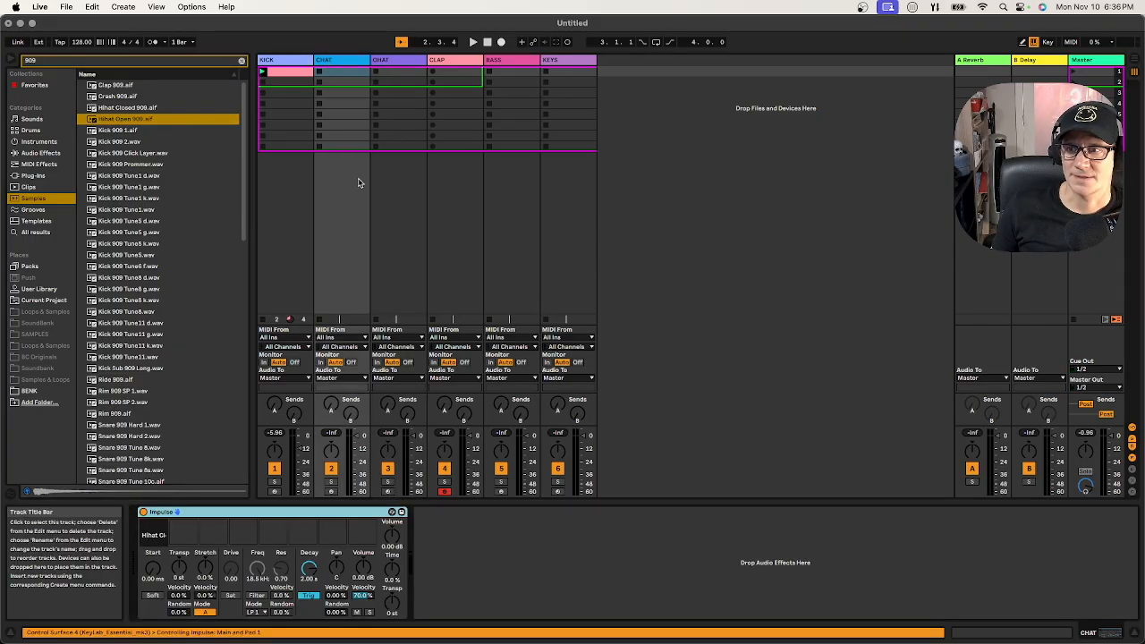
double_click(355, 72)
double_click(447, 592)
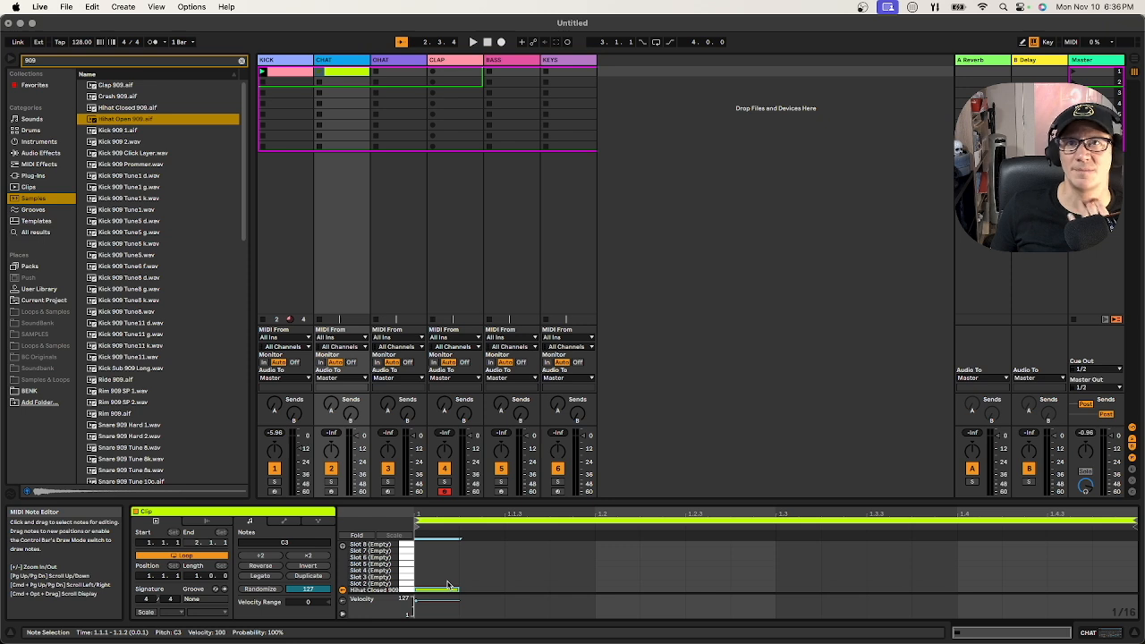
double_click(563, 591)
double_click(667, 591)
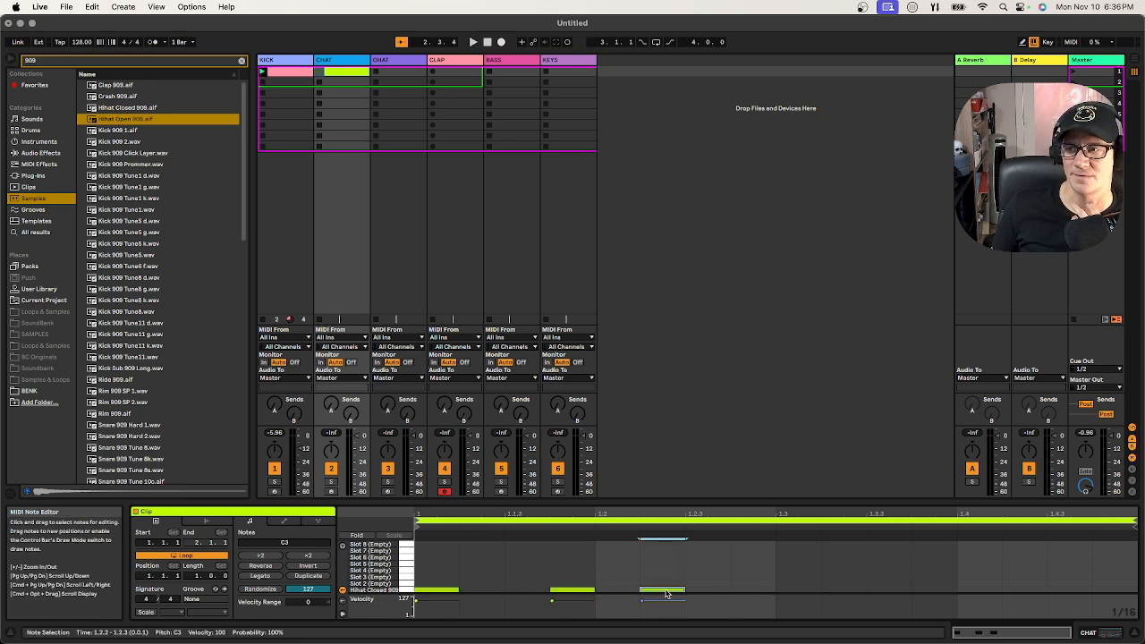
double_click(751, 591)
double_click(801, 591)
double_click(845, 591)
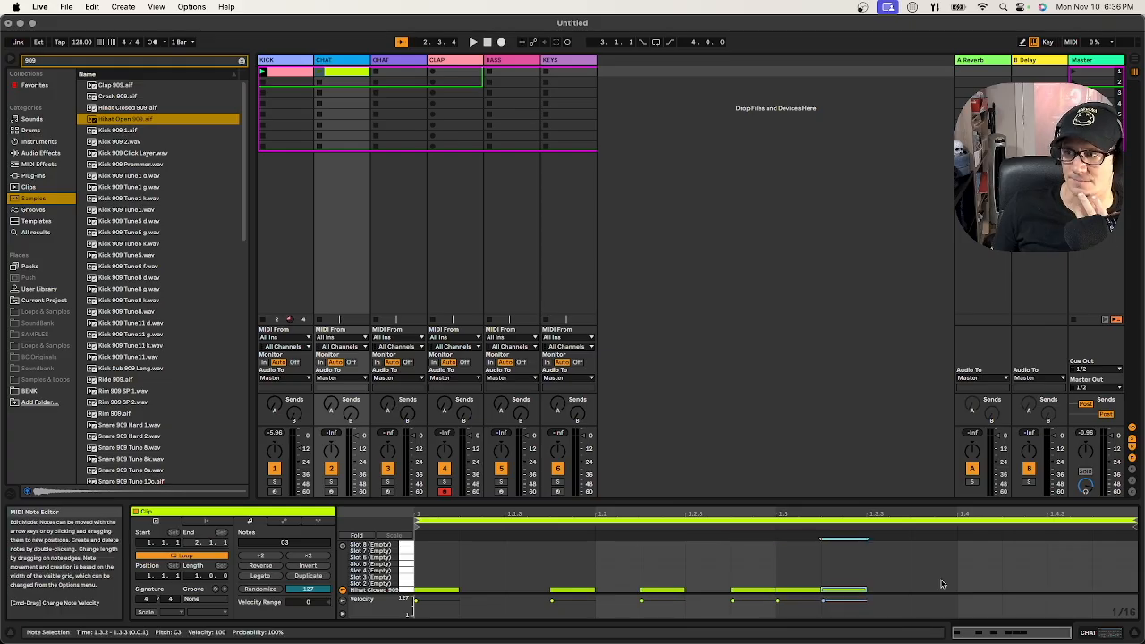
double_click(1025, 591)
double_click(1114, 591)
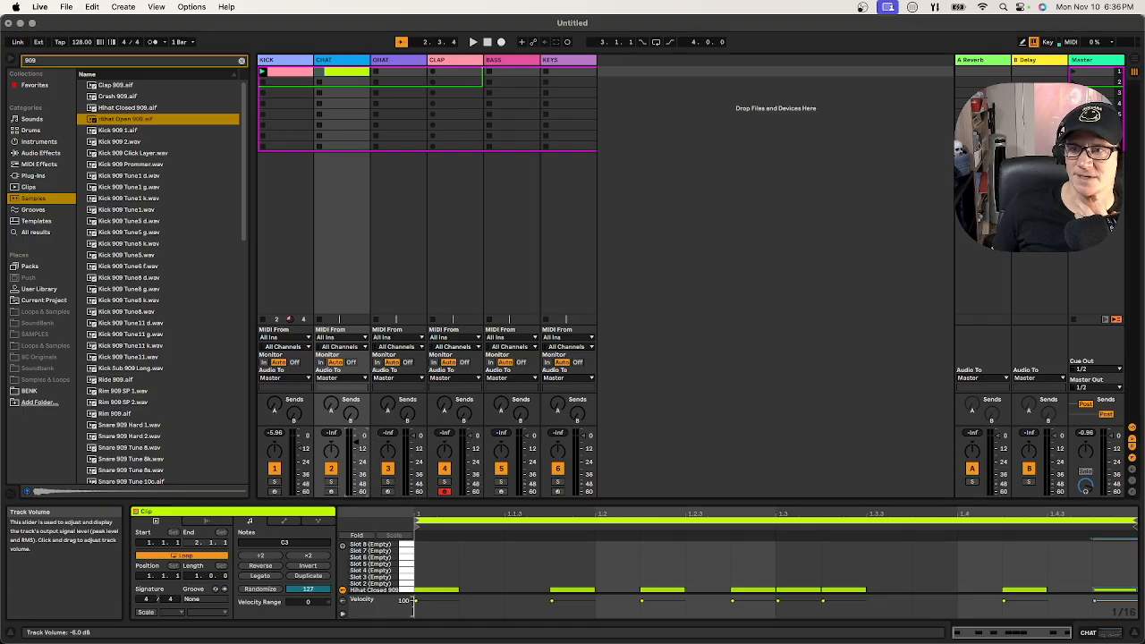
Play the CHAT clip with the kick and move its closed hi-hat note from 1.3.1 to 1.3.3
click(320, 72)
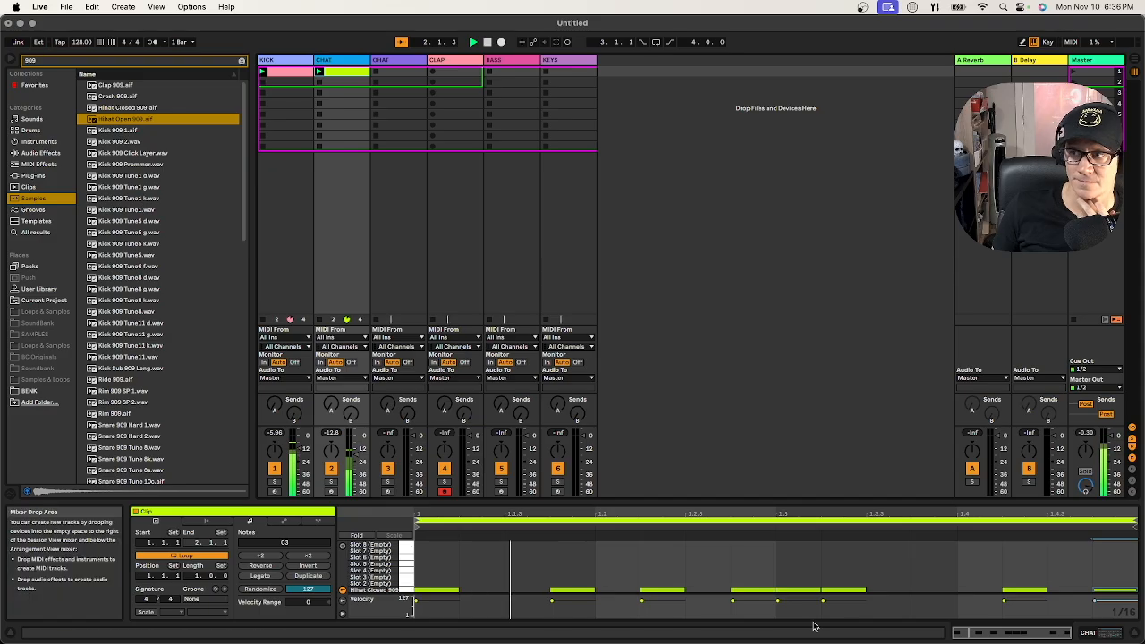
drag(799, 590, 888, 594)
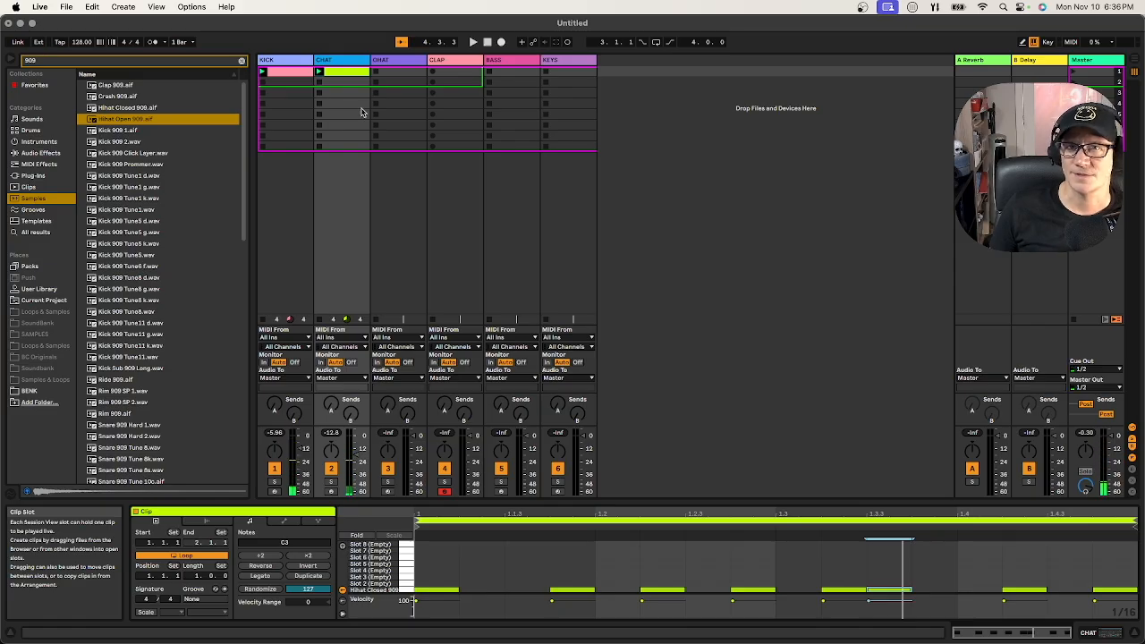
Create a one-bar clip in the OHAT track's first slot with open hi-hat notes at 1.1.3, 1.2.3, 1.3.3 and 1.4.3
double_click(401, 76)
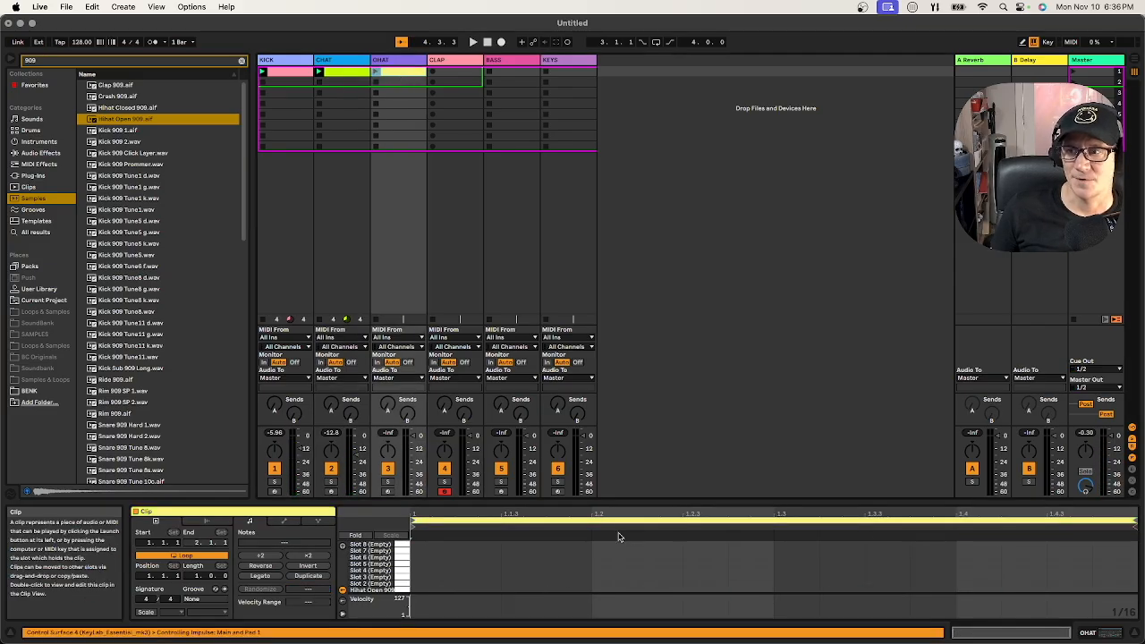
double_click(541, 590)
double_click(711, 591)
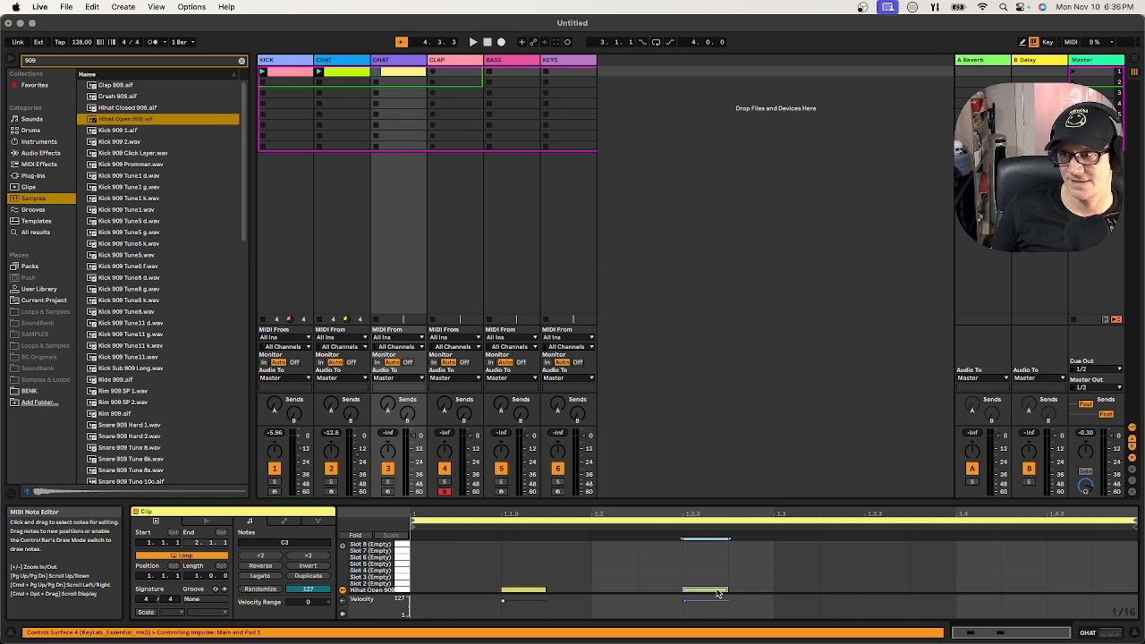
double_click(890, 590)
double_click(1064, 591)
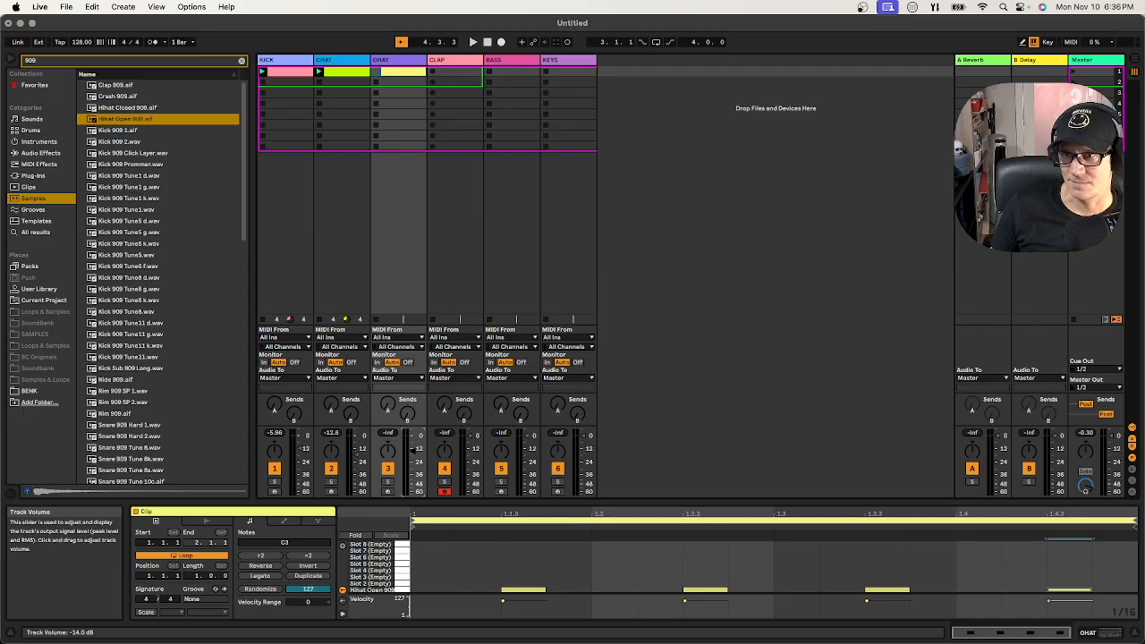
Lower the OHAT track's volume to about -14 dB and play its clip together with the other drums
drag(414, 454, 414, 420)
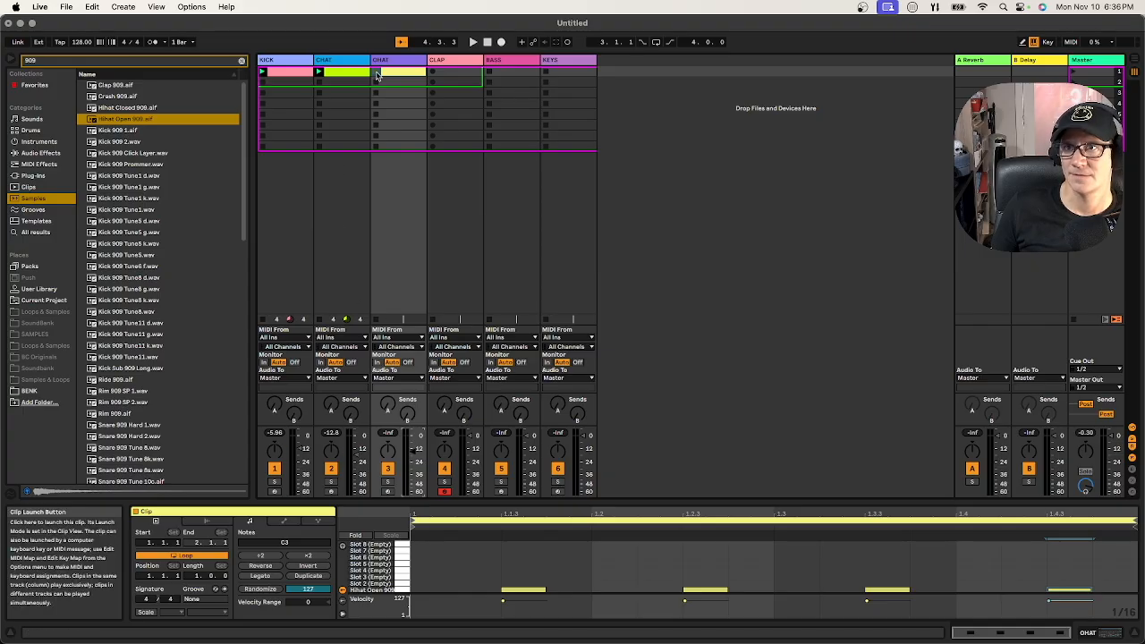
click(377, 73)
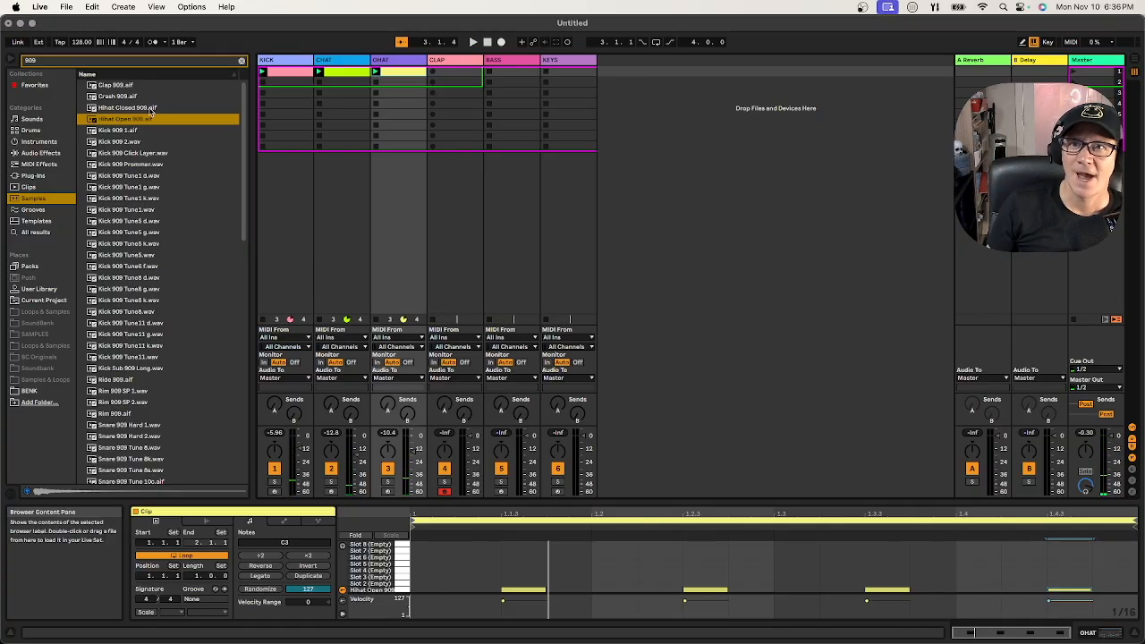
Look through the 909 sample list and audition some of the tom samples
scroll(143, 233, down, 15)
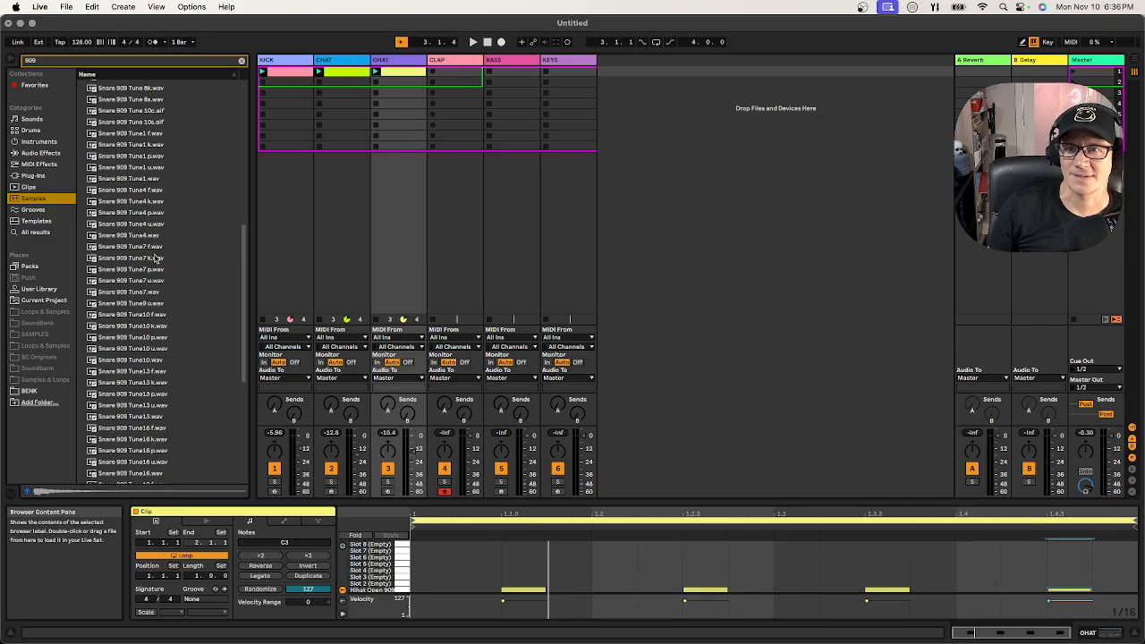
click(137, 396)
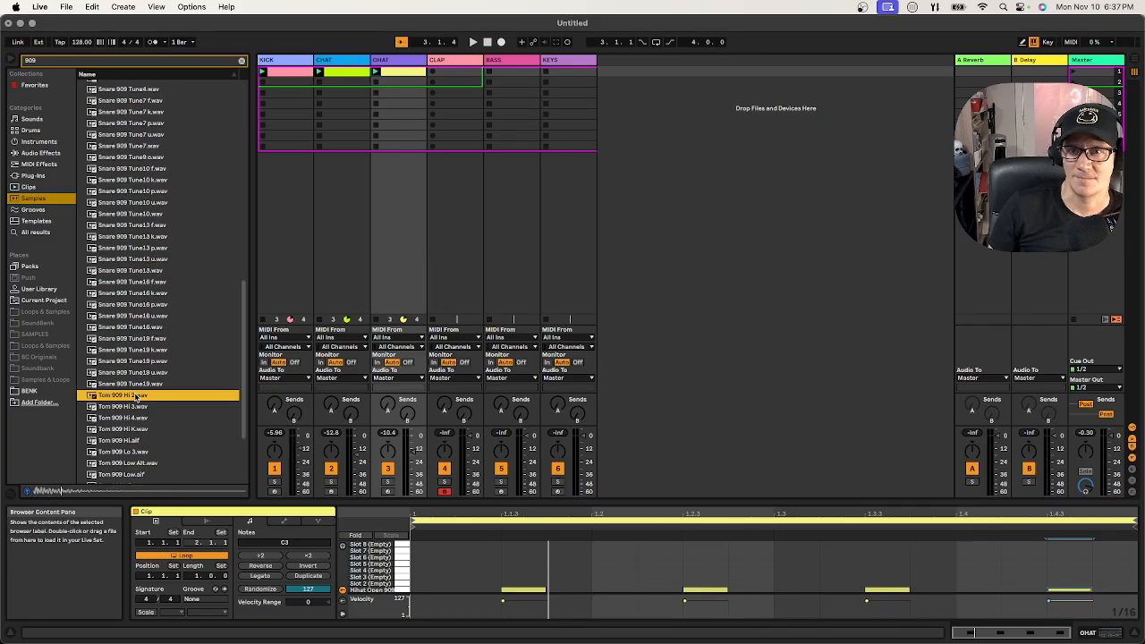
scroll(137, 397, down, 2)
click(138, 400)
click(149, 413)
scroll(150, 448, down, 2)
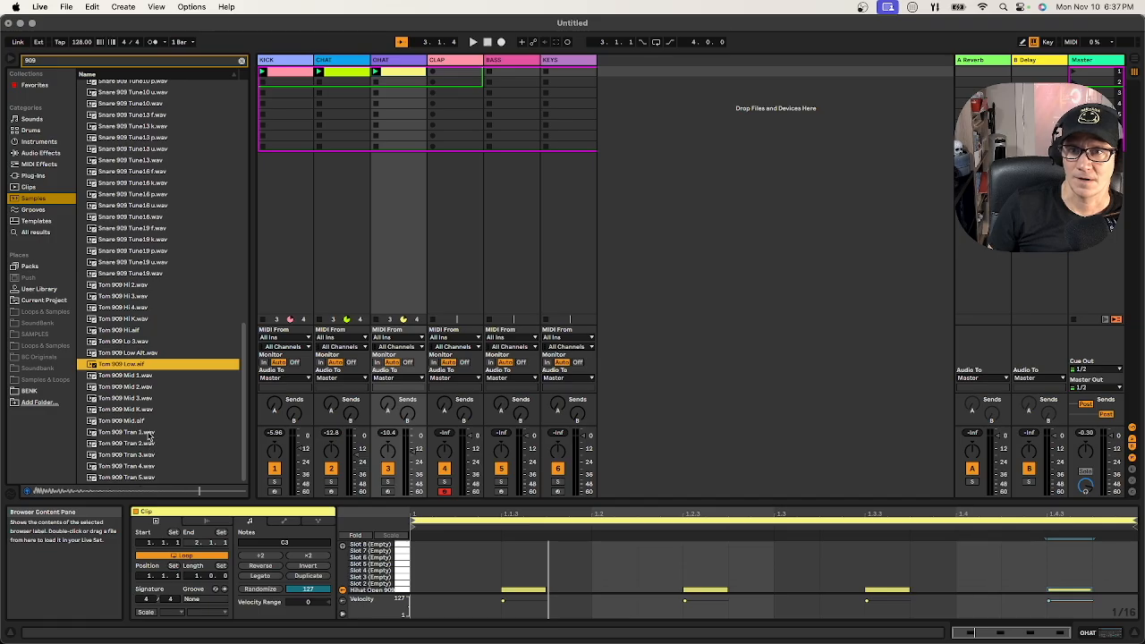
Search the samples for 909 CLAP and load Clap 909.aif into the first slot of the CLAP track's Impulse
text(CLAP)
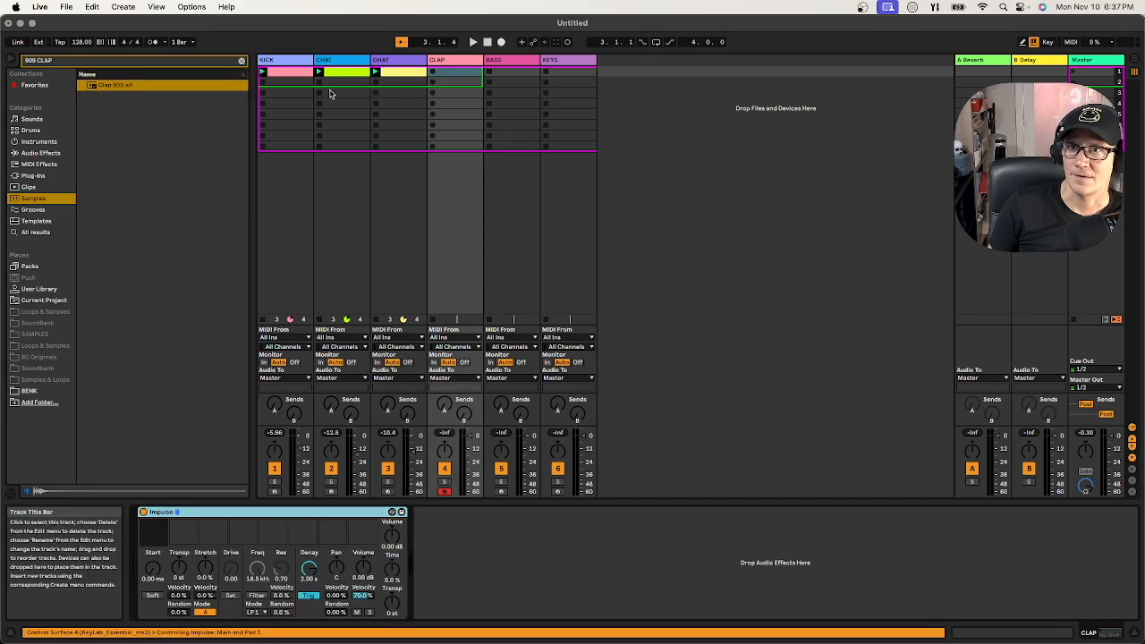
drag(104, 90, 230, 483)
drag(152, 538, 153, 534)
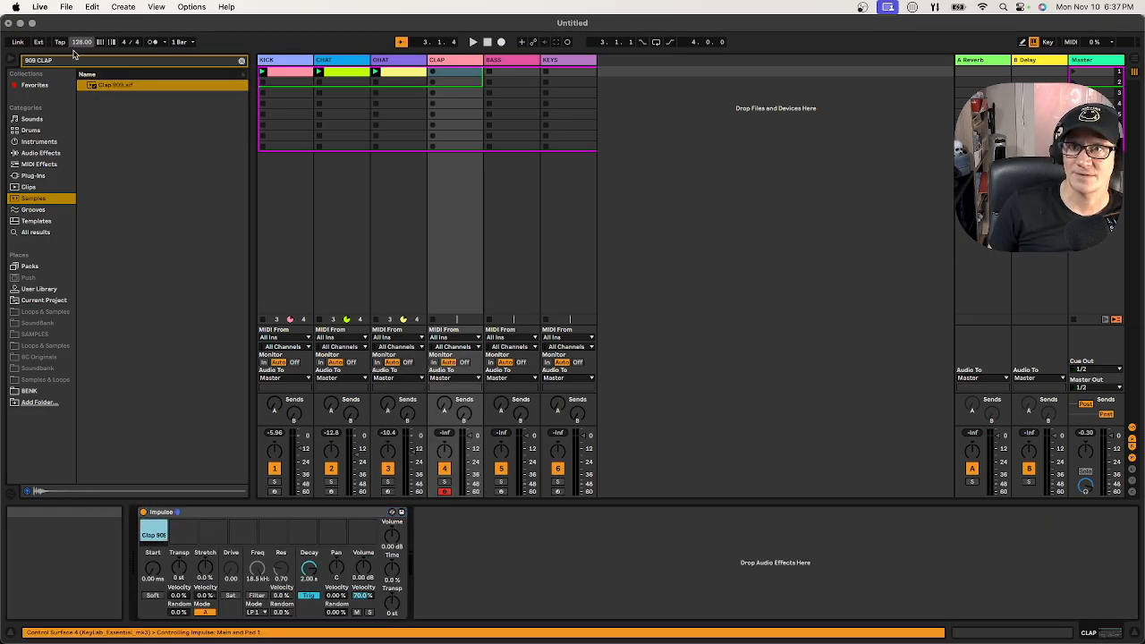
Search the samples for 808 CLAP, audition the results and load Clap 808.aif into the second slot of the CLAP track's Impulse
click(76, 64)
text(808 CLAP)
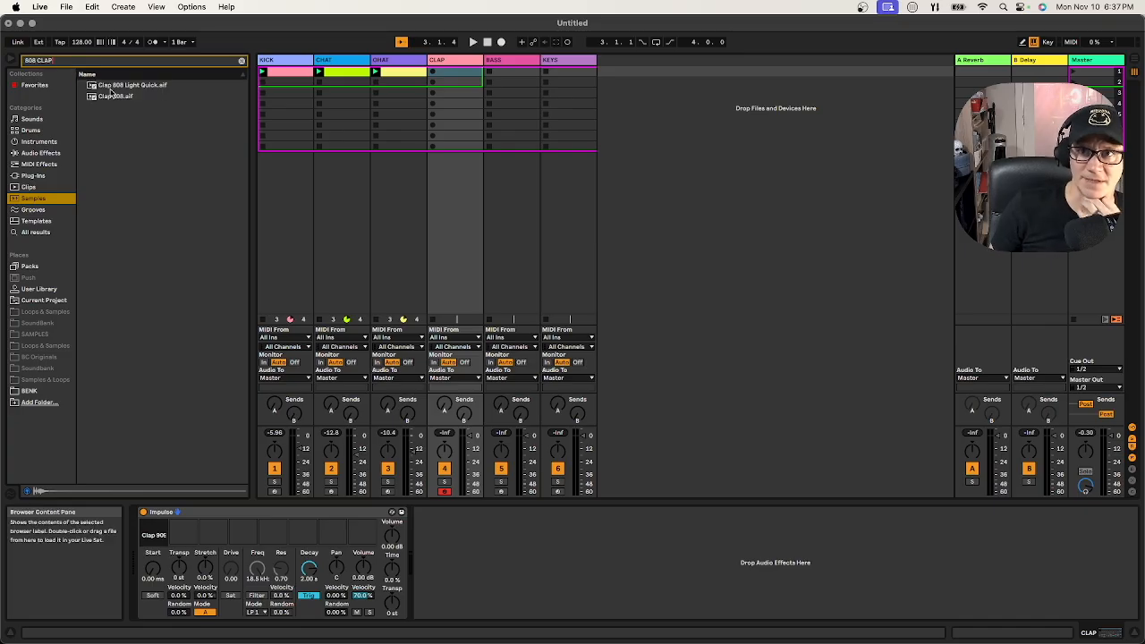
click(114, 94)
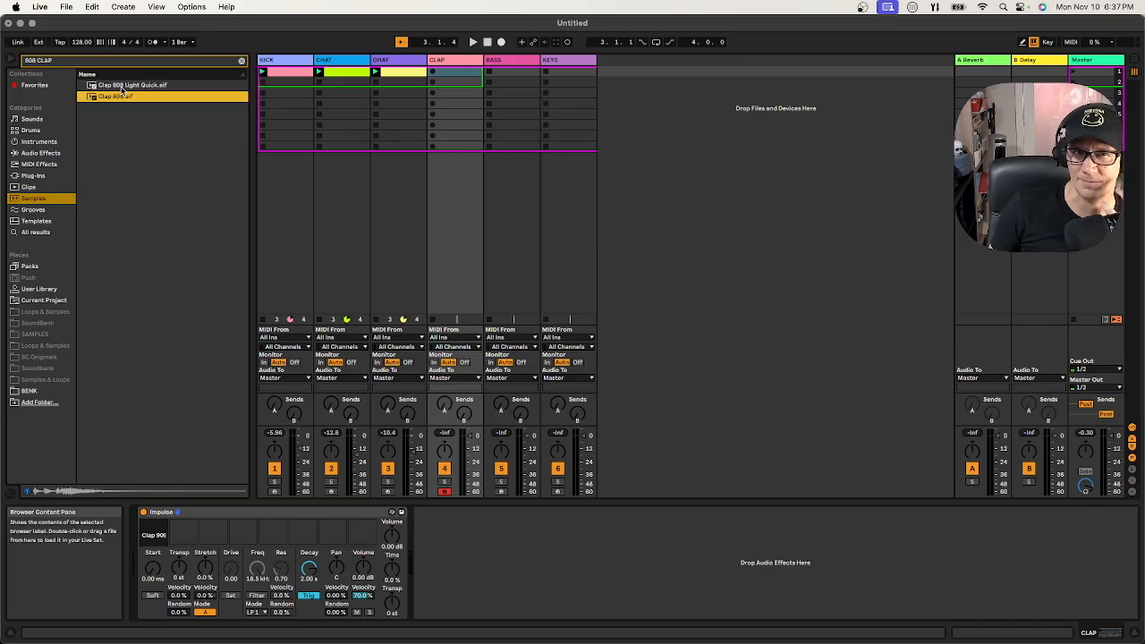
click(122, 87)
click(125, 96)
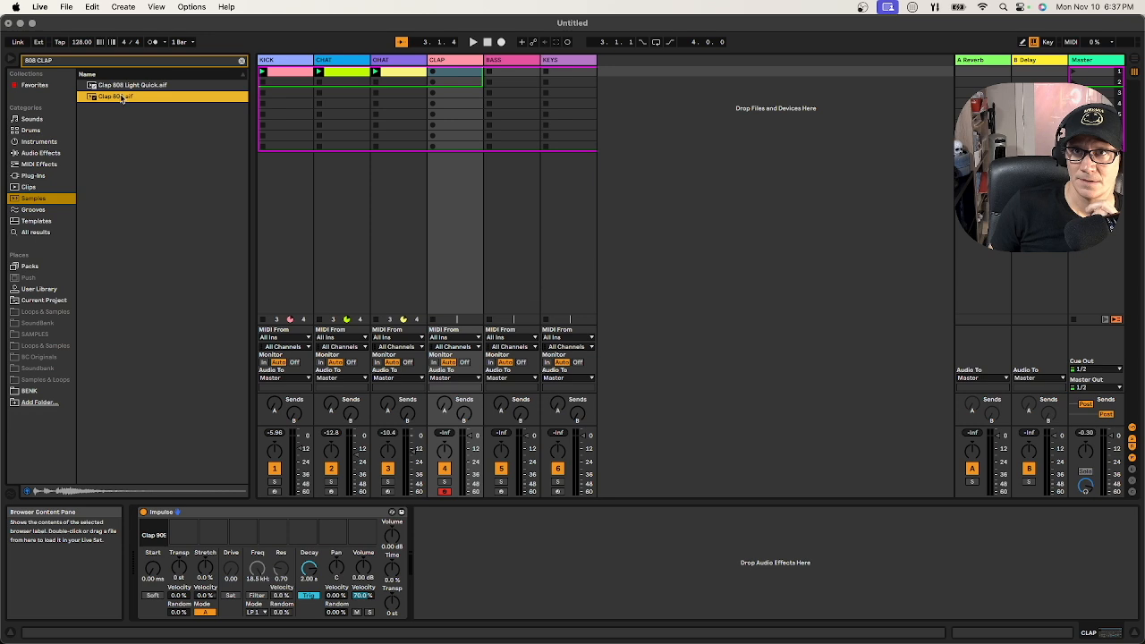
click(154, 530)
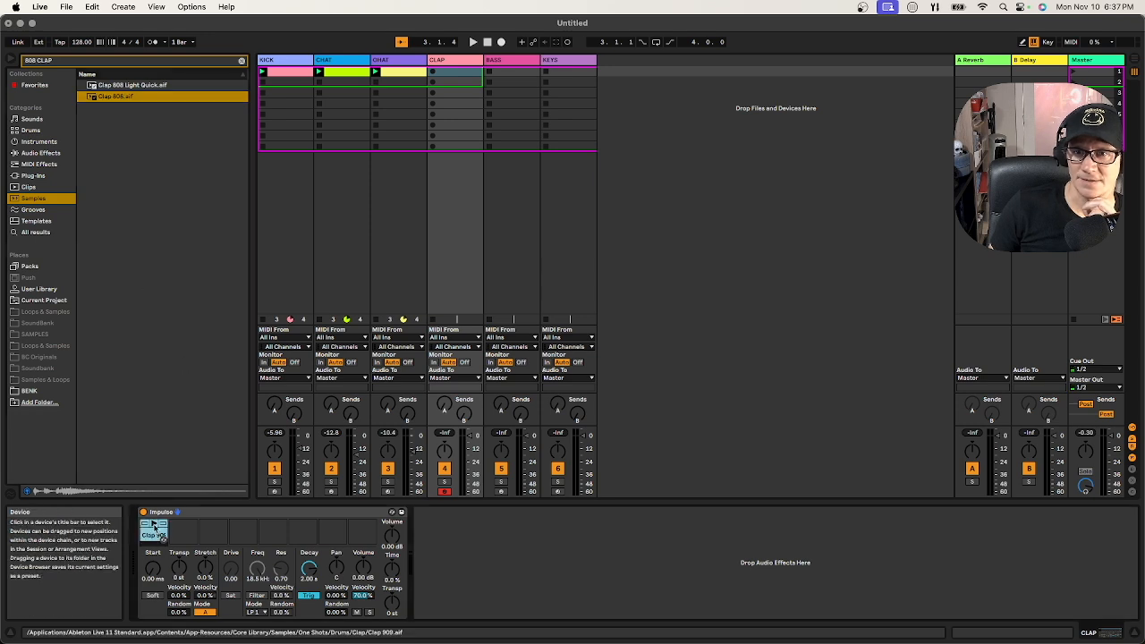
click(136, 104)
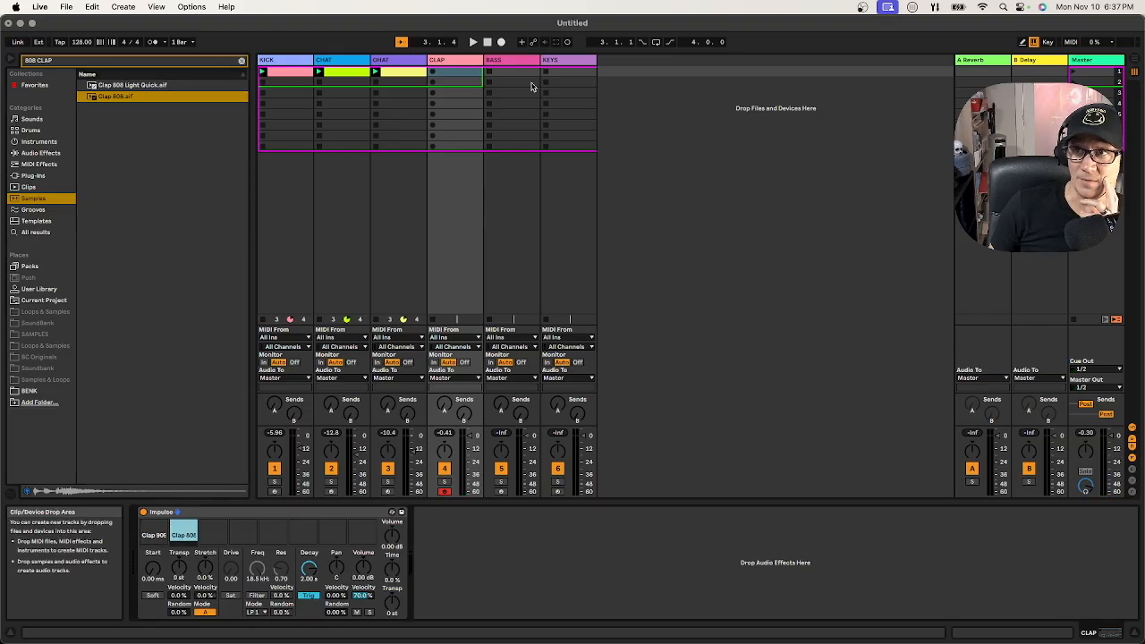
Create a one-bar clip in the CLAP track's first slot with Clap 909 and Clap 808 notes at 1.2 and 1.4, and play it
double_click(453, 72)
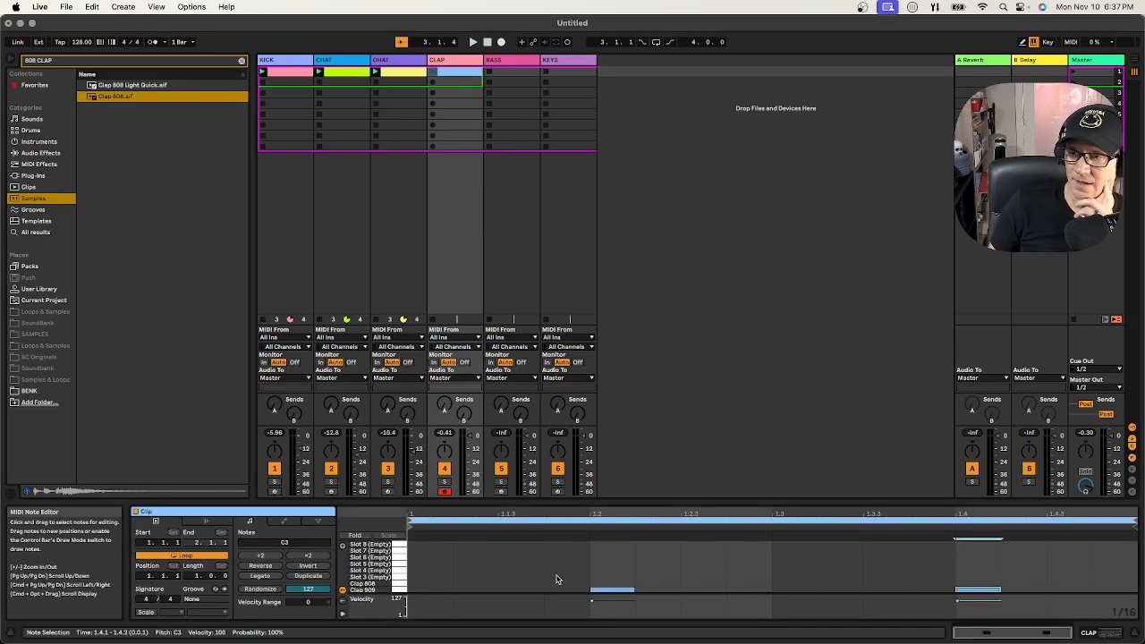
double_click(614, 584)
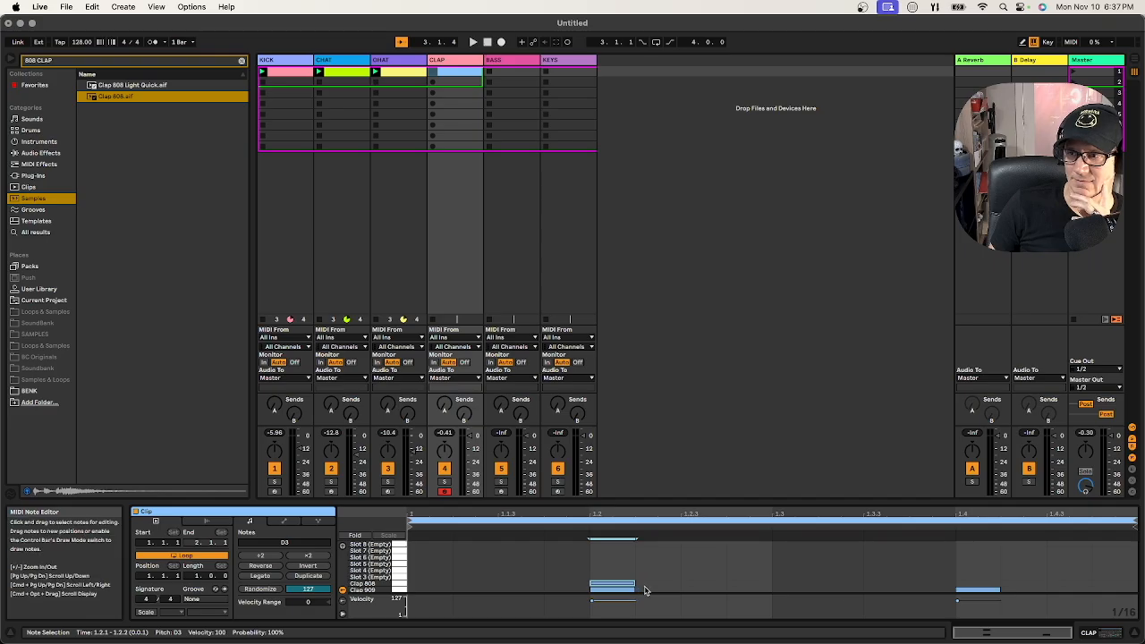
double_click(963, 583)
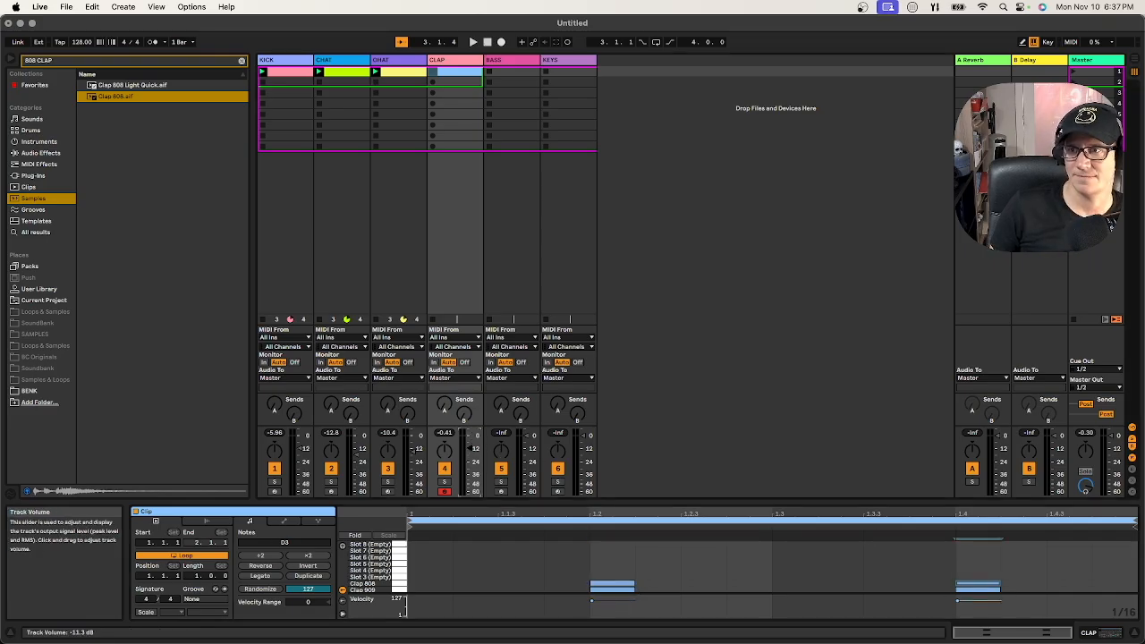
key(space)
click(432, 72)
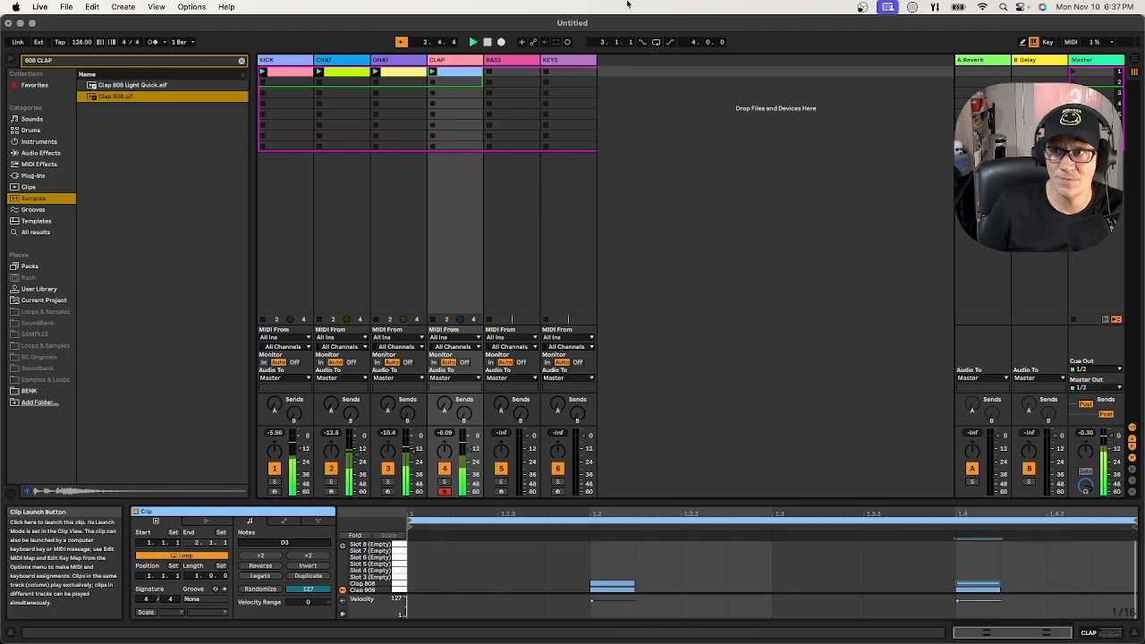
Set the decay of the Clap 909 slot in the CLAP track's Impulse to 10.0 s and play the drums
click(463, 60)
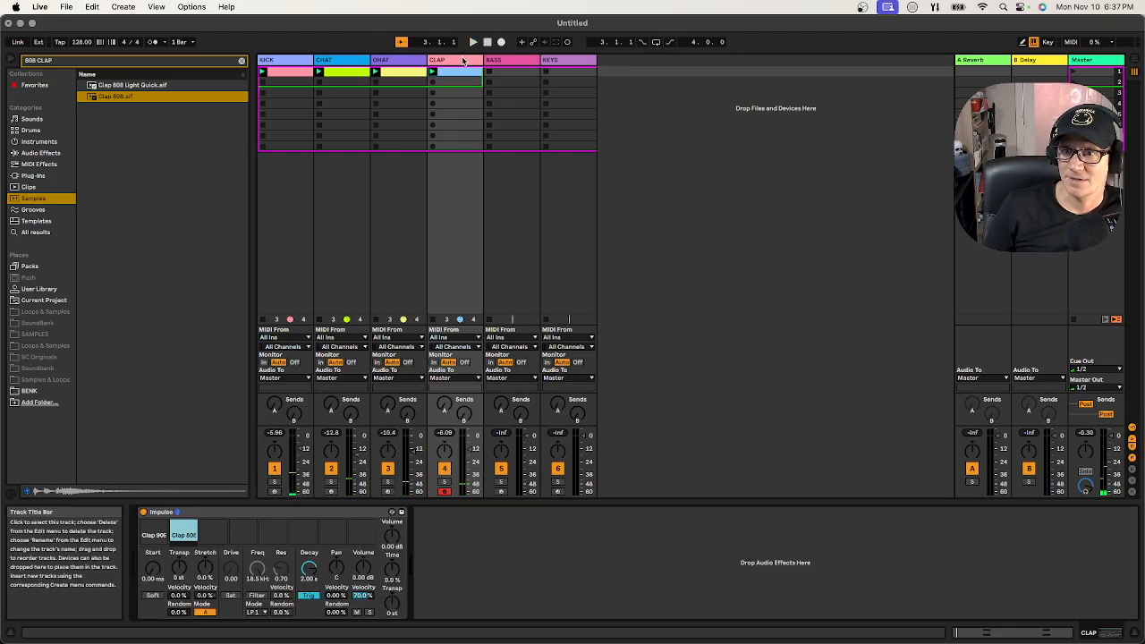
click(147, 536)
key(space)
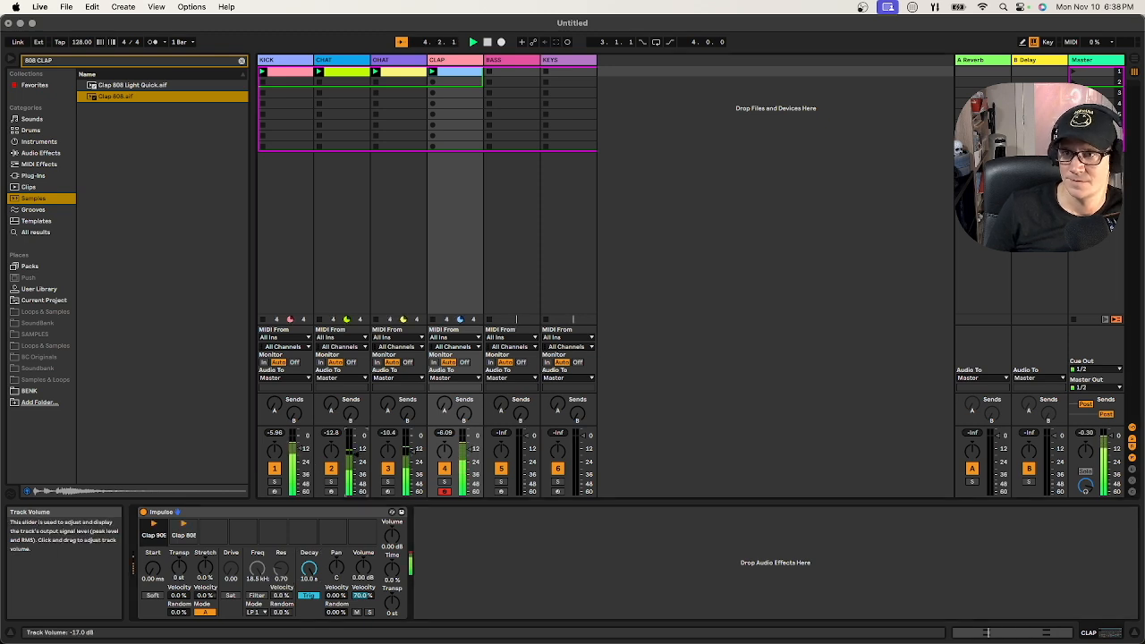
Set the hi-hat decay to about 843 ms in the CHAT track's Impulse and 2.08 s in the OHAT track's Impulse
click(353, 60)
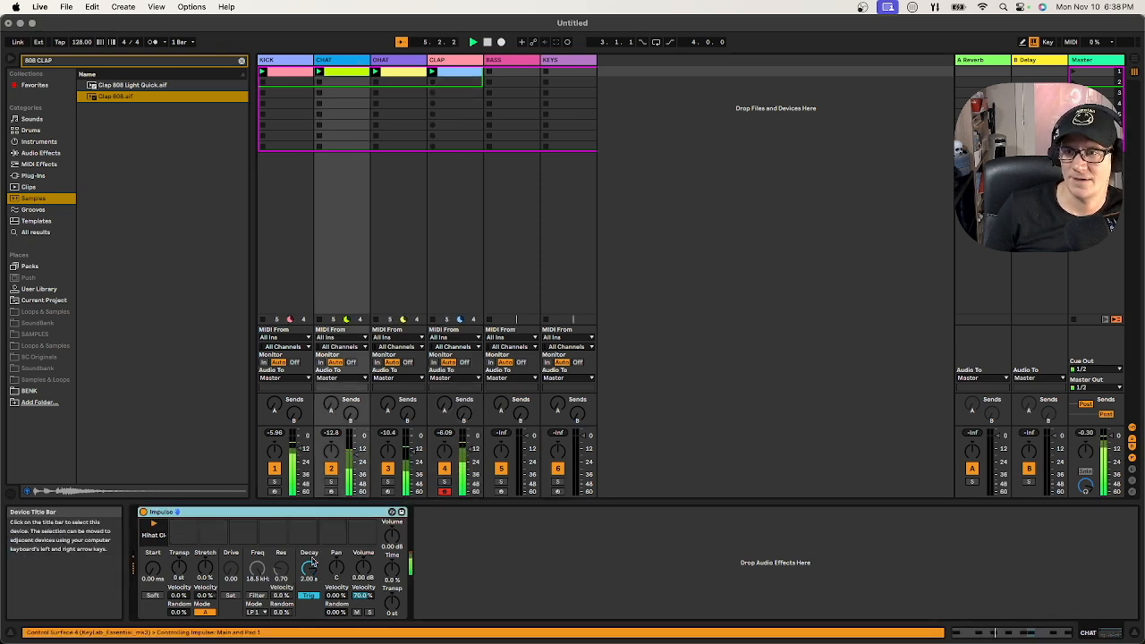
drag(310, 565, 309, 569)
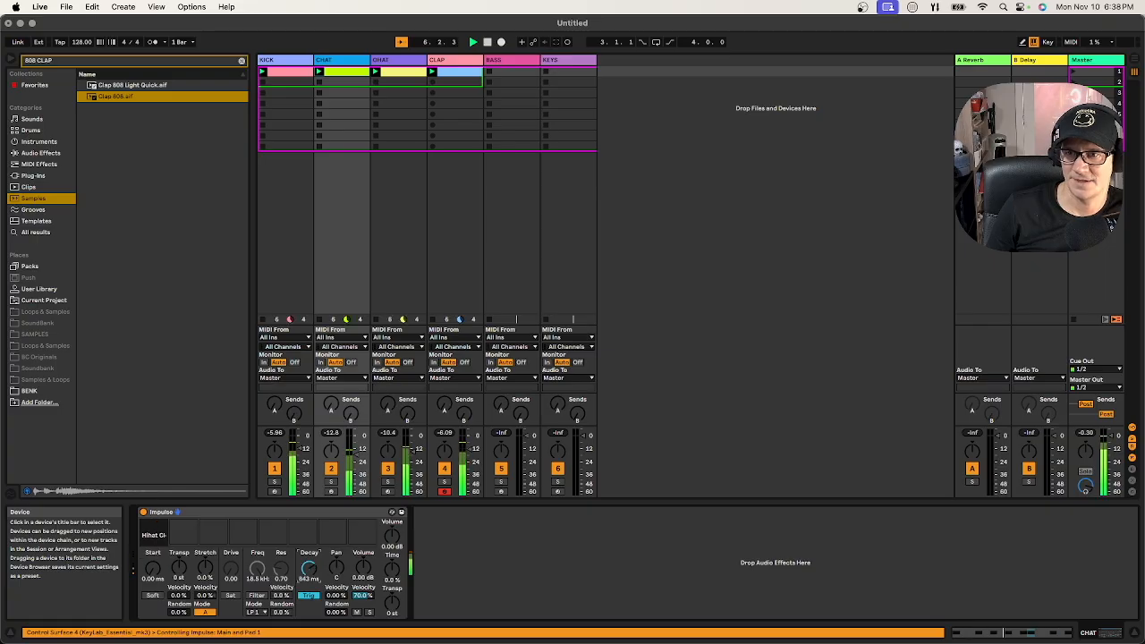
click(376, 201)
click(318, 565)
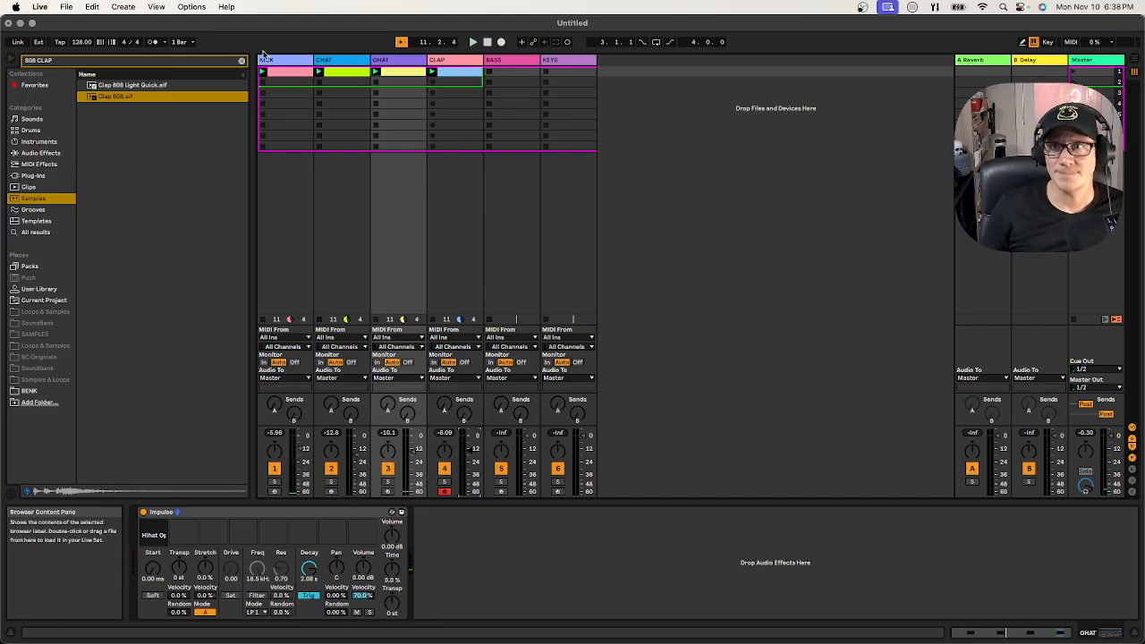
Clear the sample search, select the BASS track and audition presets in the Bass category of the Sounds library
click(241, 61)
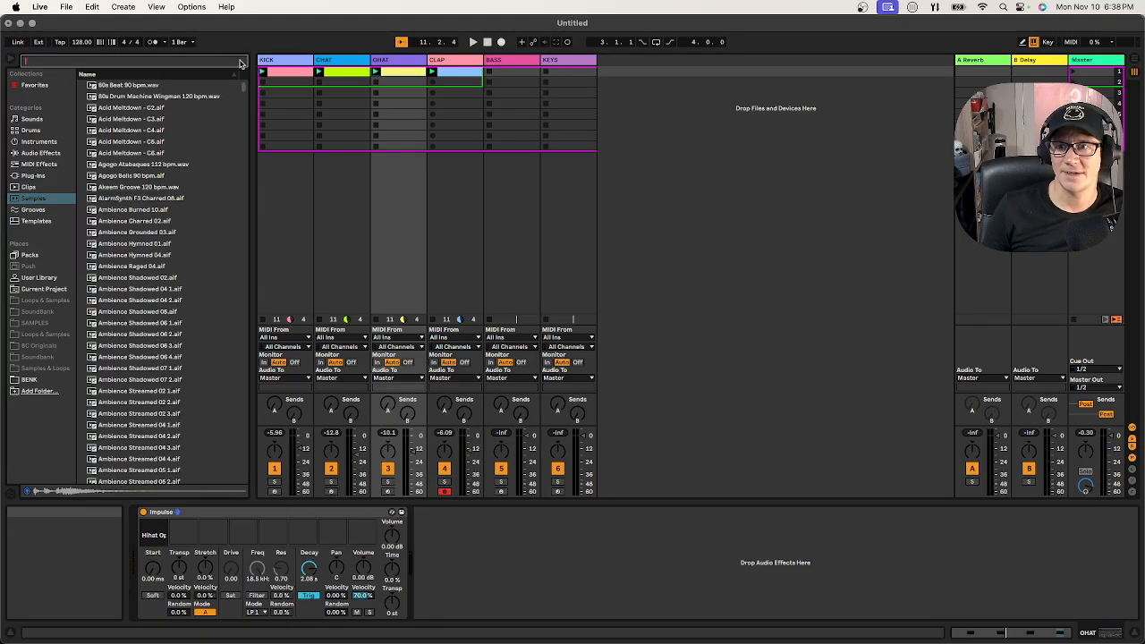
click(530, 62)
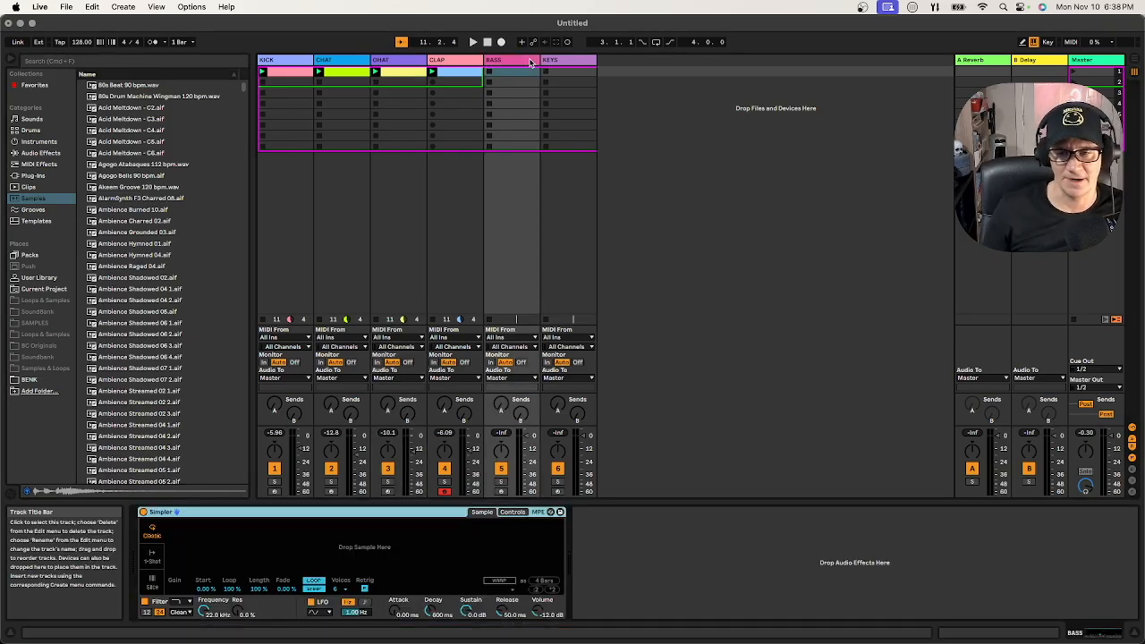
click(32, 119)
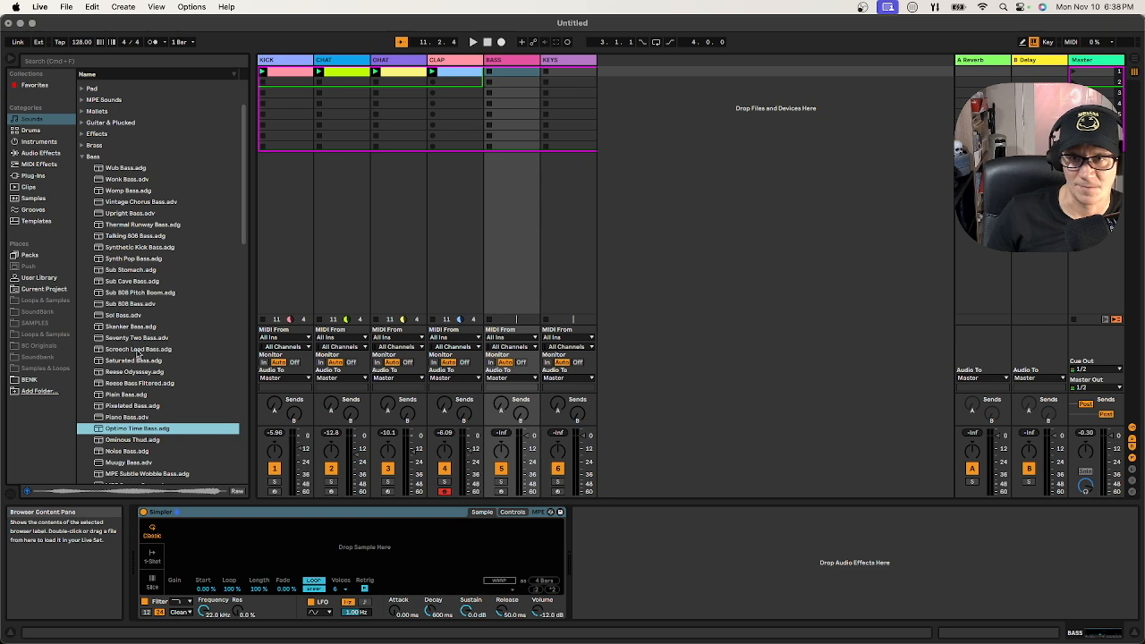
key(Down)
key(Down)
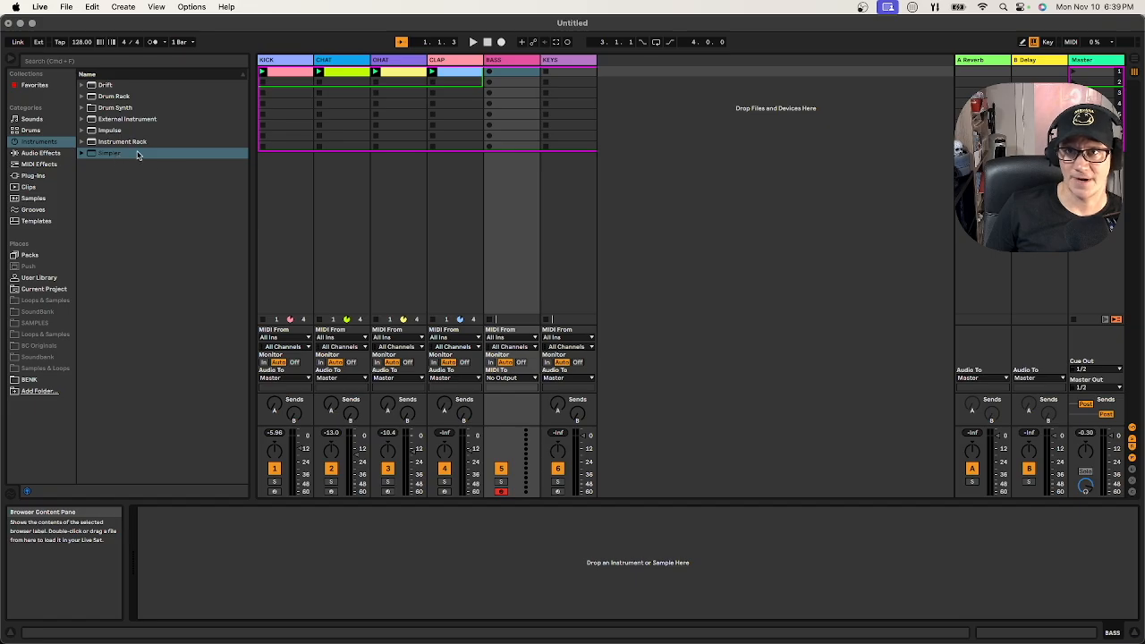
Add a Simpler to the BASS track and load VEH2 Basses - 19 C.wav from AA VENGEANCE ESSENTIAL HOUSE VOL.2 into it
drag(110, 159, 250, 573)
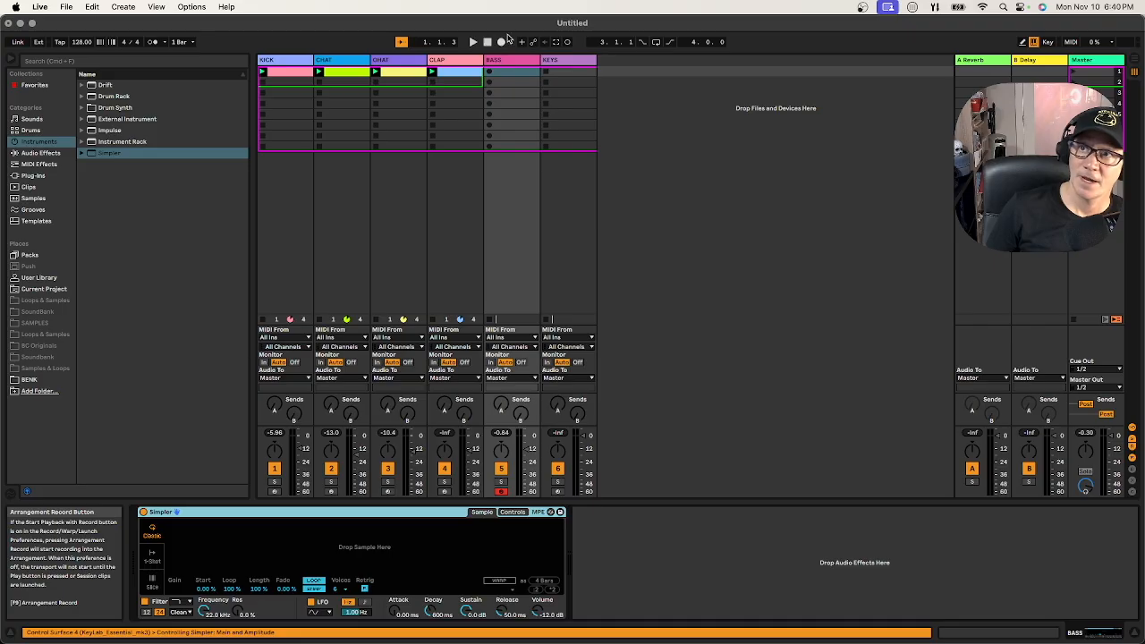
click(515, 66)
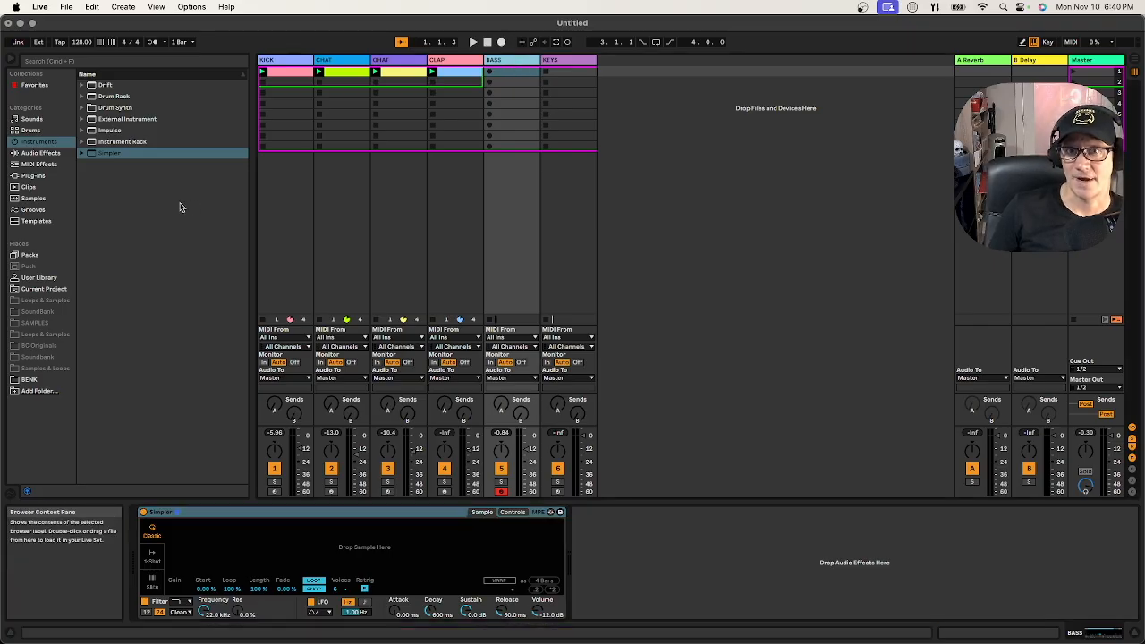
click(29, 379)
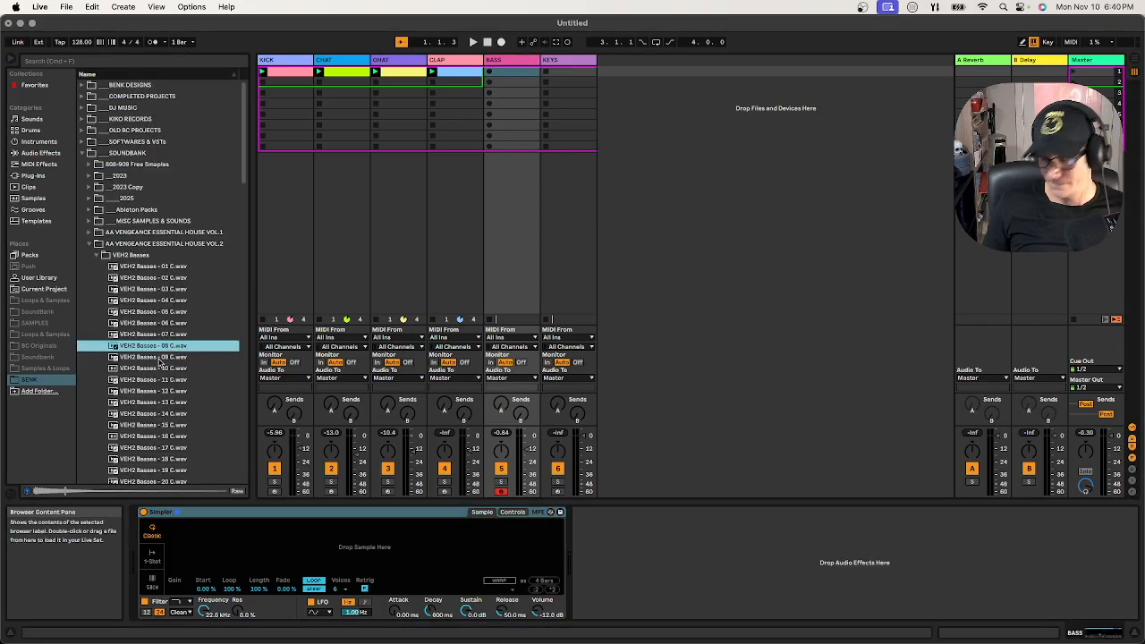
click(159, 358)
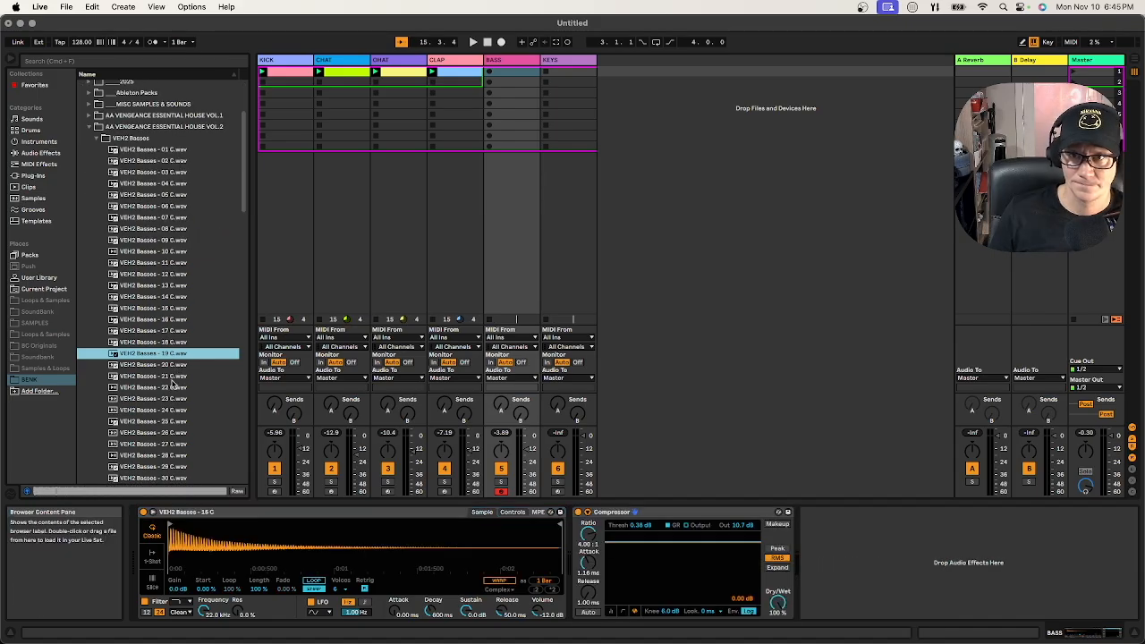
drag(213, 505, 213, 544)
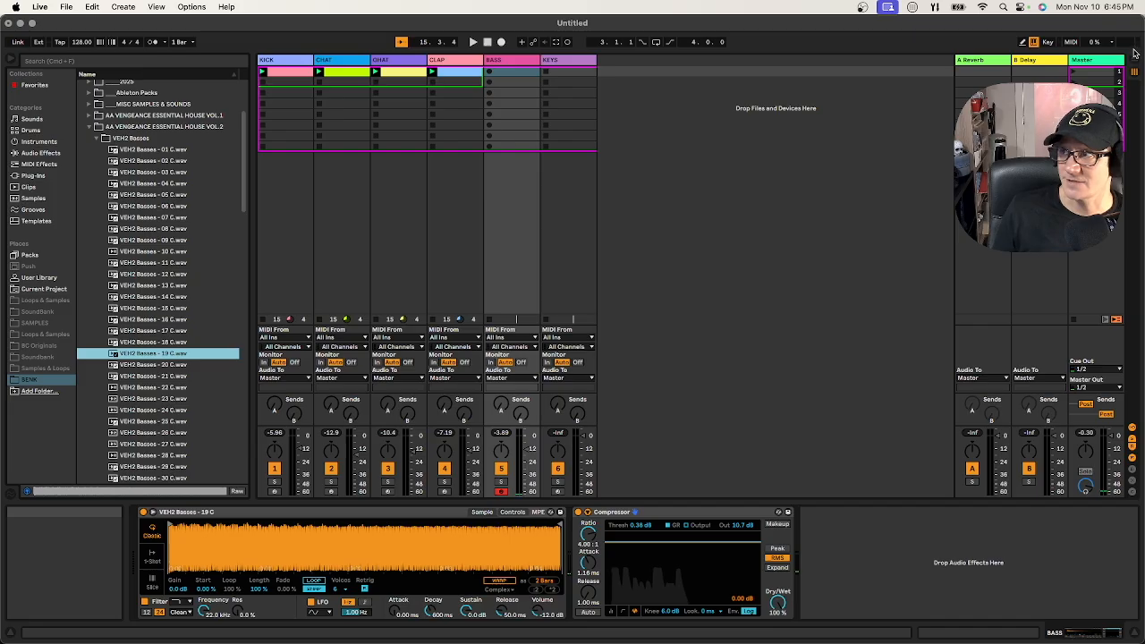
Record the playing drum clips and a live bass part into the Arrangement from bar 1 for about 20 bars
key(Tab)
click(486, 42)
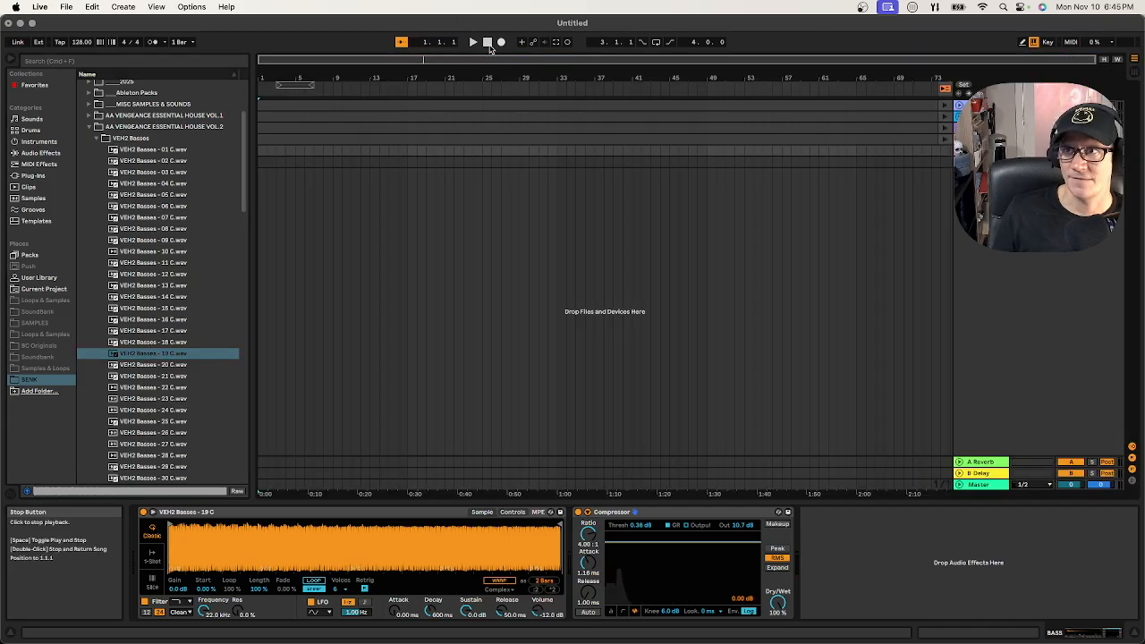
click(501, 42)
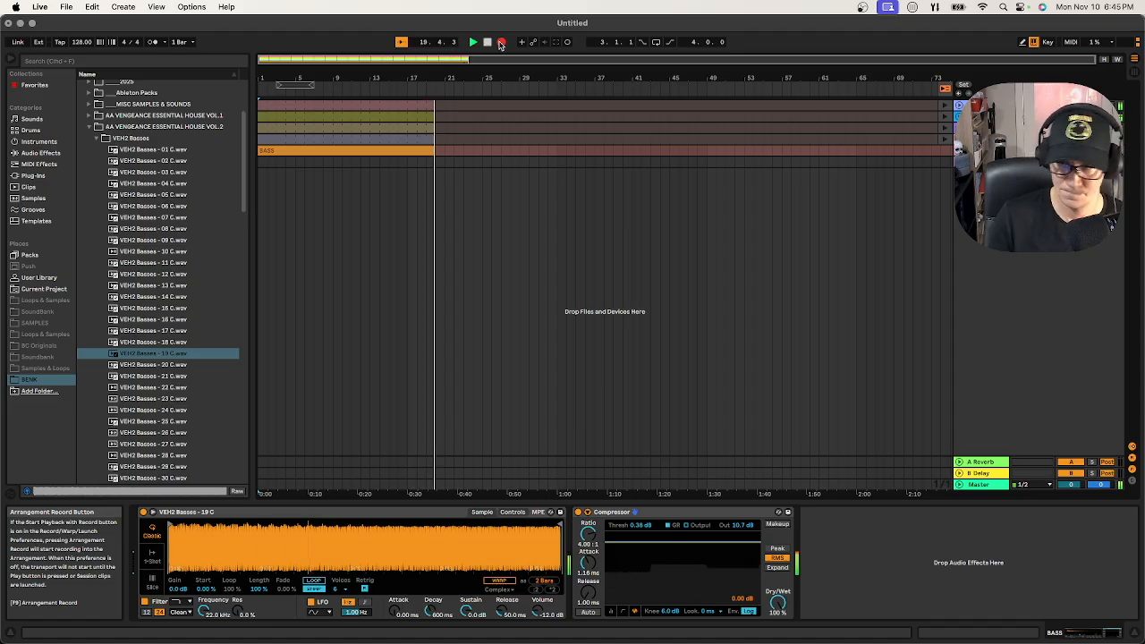
key(space)
Trim the start of the BASS recording to bar 14, then keep a four-bar phrase repeated with the drums across bars 1 to 8
drag(371, 150, 380, 150)
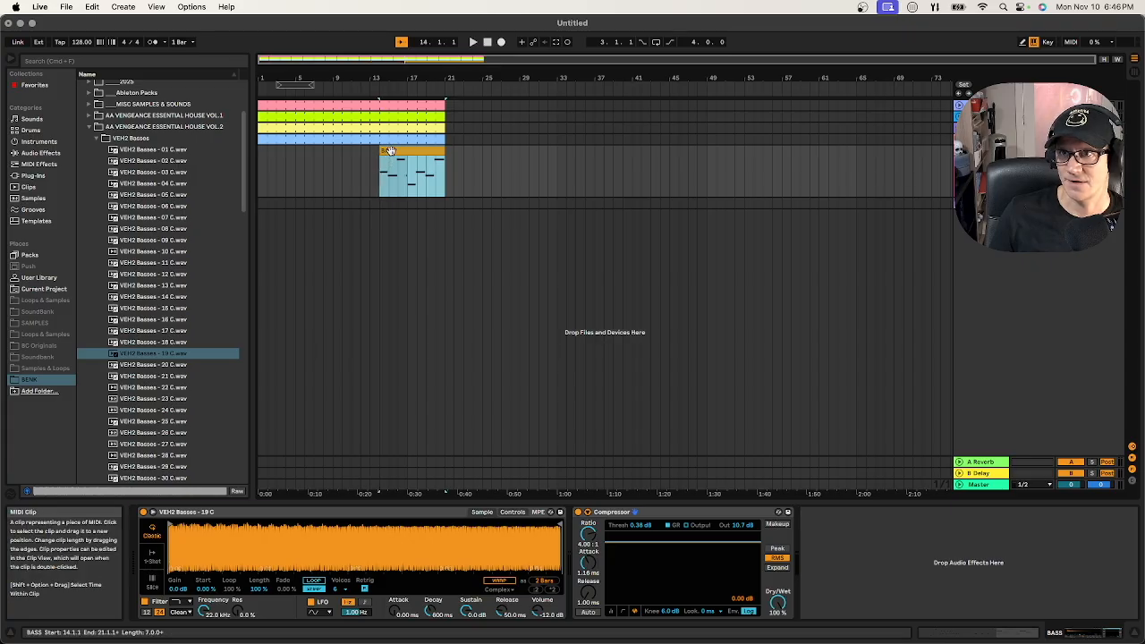
right_click(984, 562)
click(1037, 455)
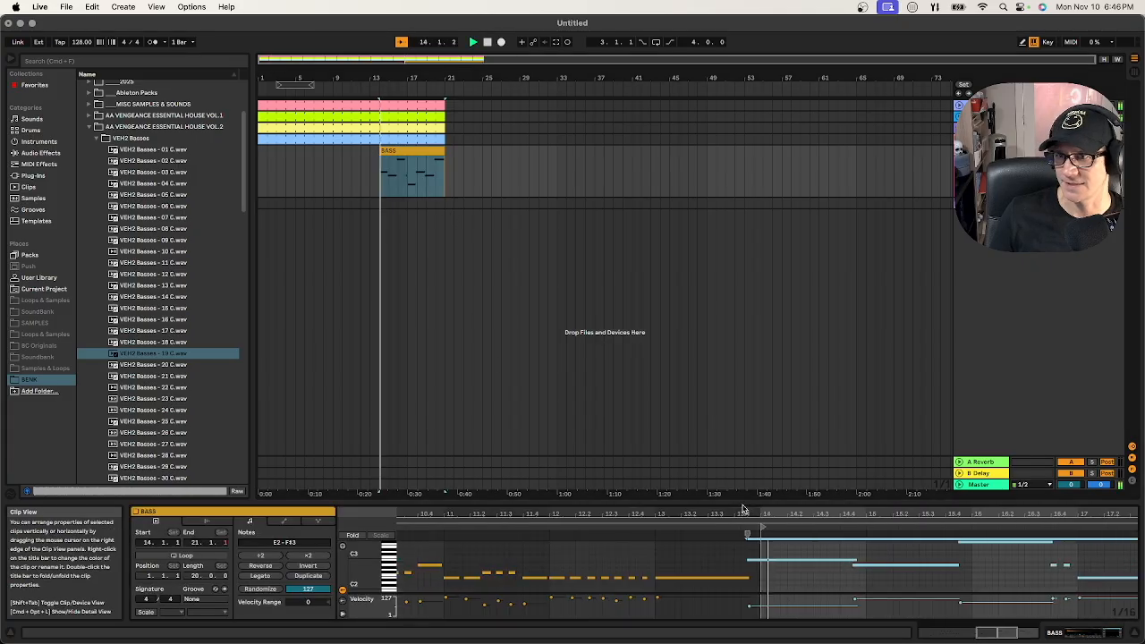
click(847, 548)
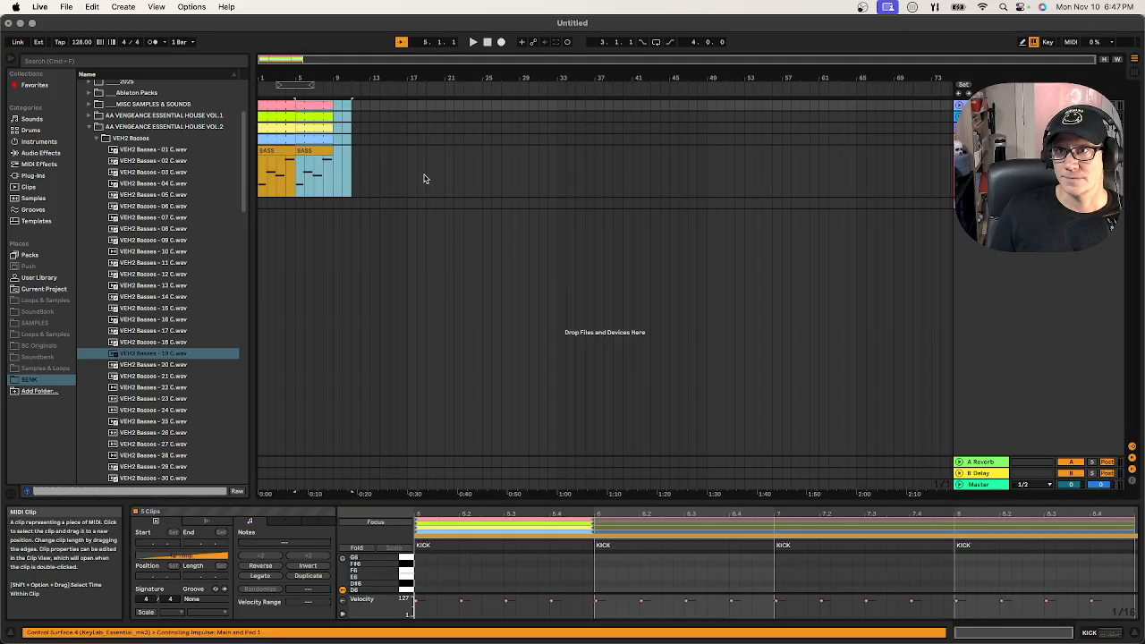
Clear the clip selection, select the BASS track and play the arrangement to check the bass with the drums
click(423, 179)
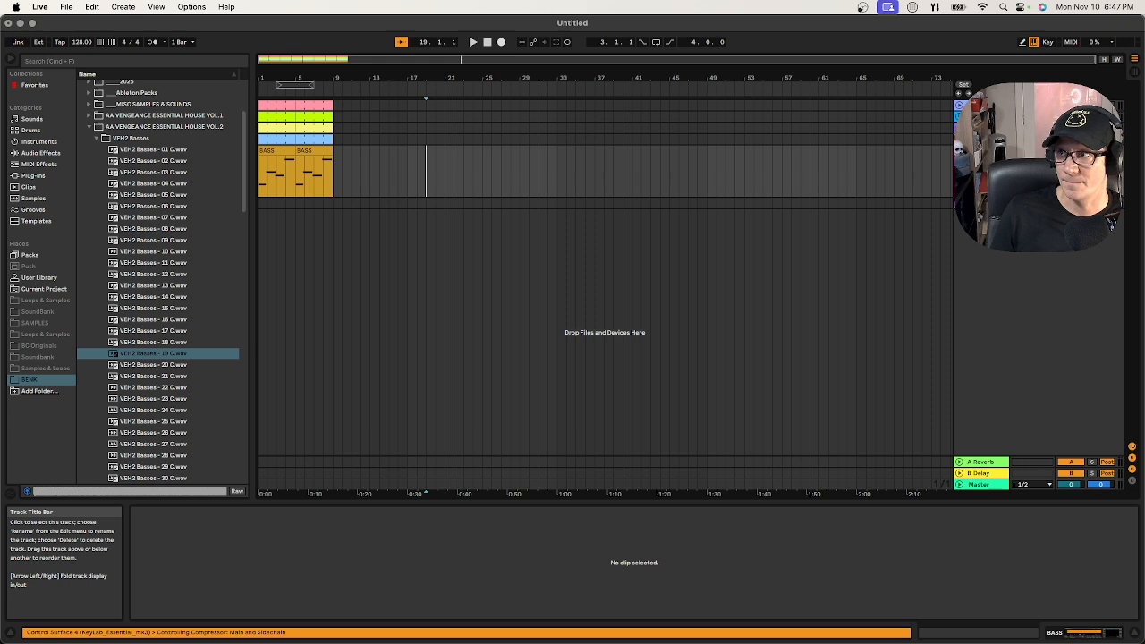
click(992, 150)
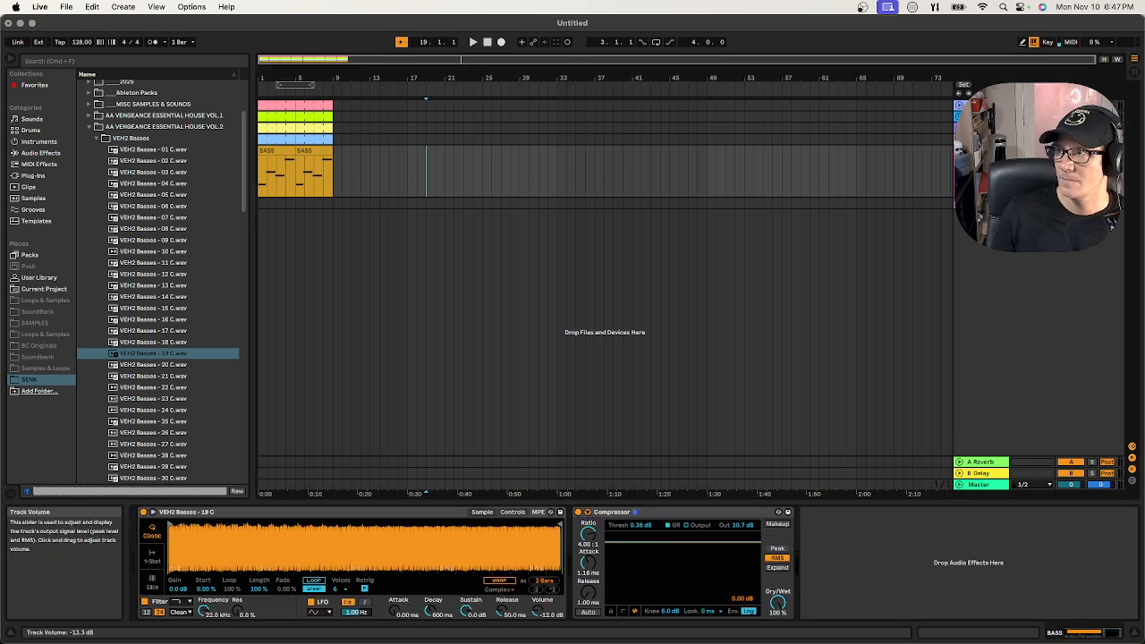
key(space)
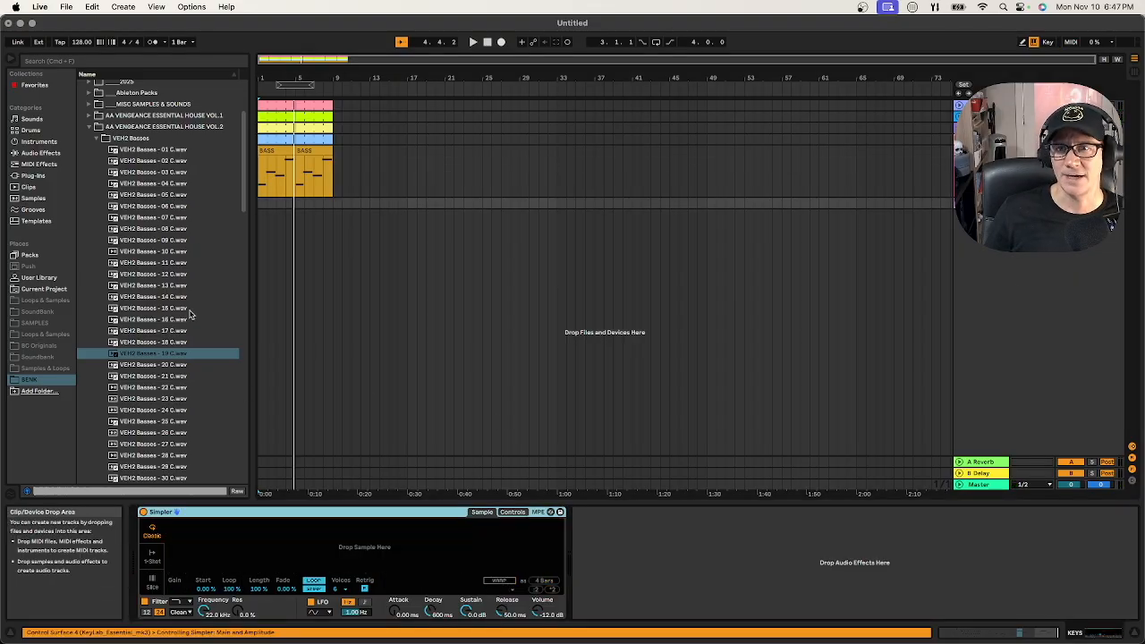
Load VEH2 Synths - 017 C.wav into the KEYS track's Simpler and arm the track for recording
click(172, 433)
drag(214, 572, 215, 549)
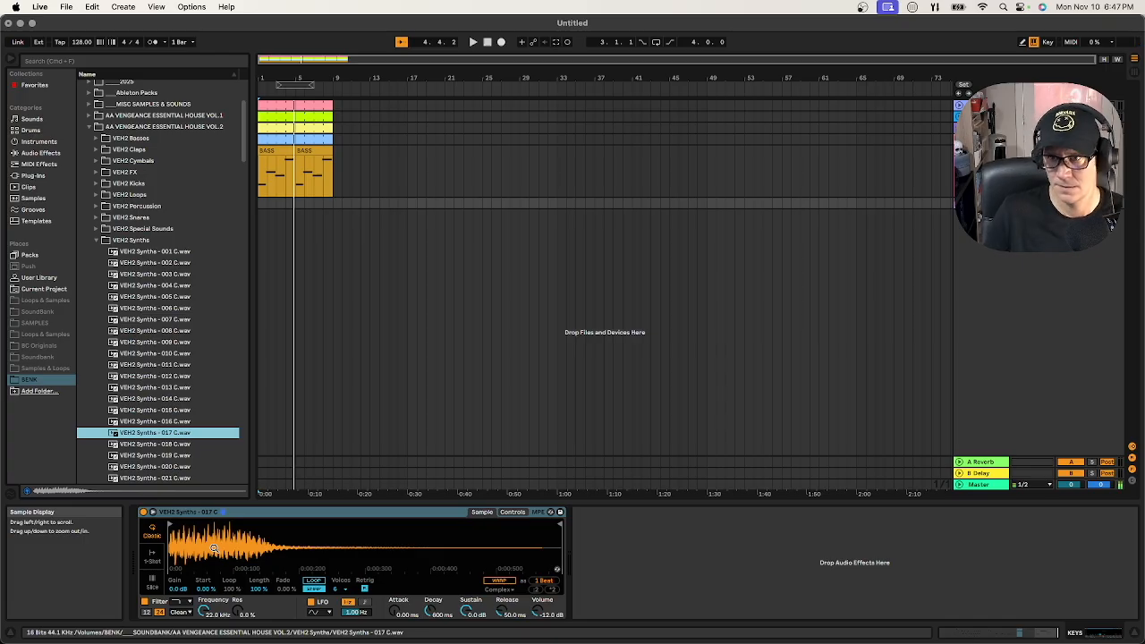
click(1107, 203)
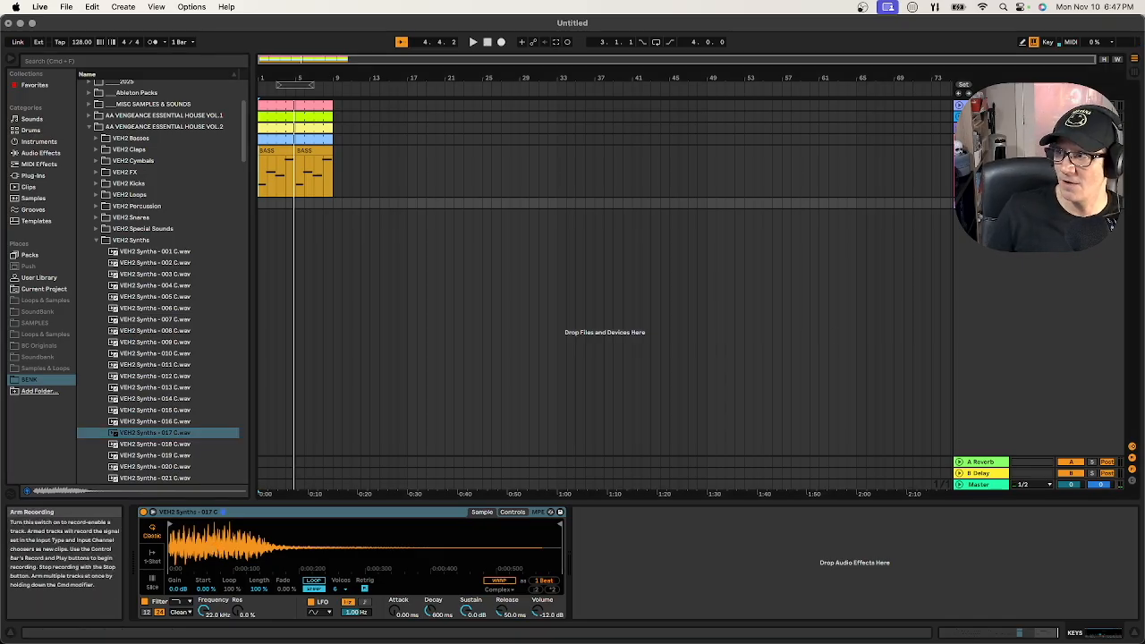
Record a keys part over the beat in the Arrangement and keep a two-bar phrase from 1.1.1 to 3.1.1 on the KEYS track
click(501, 42)
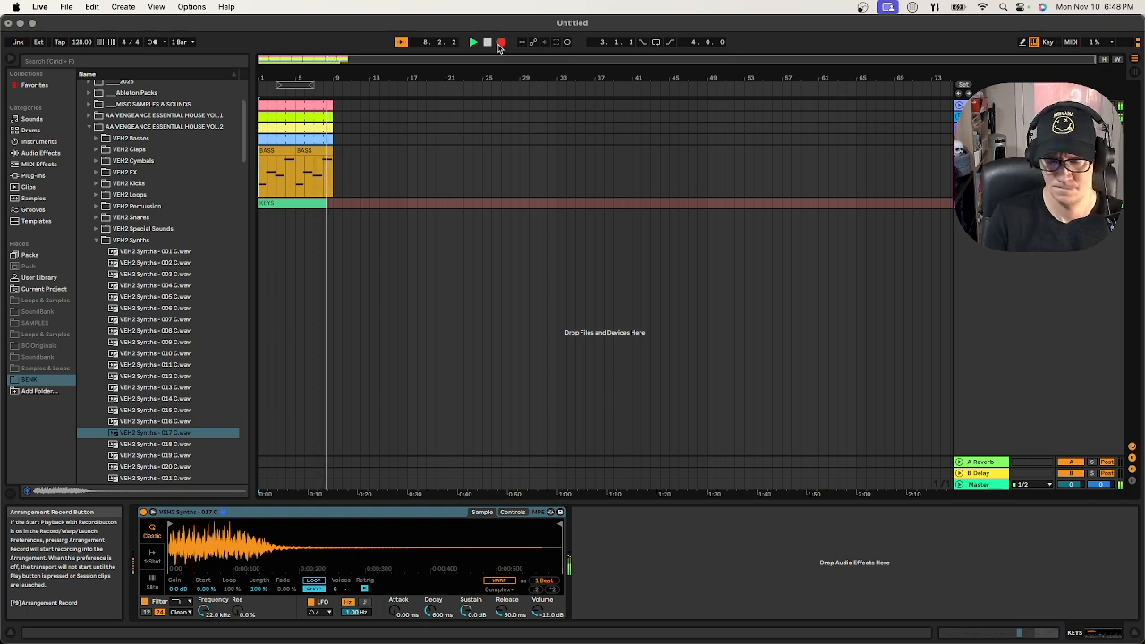
key(space)
click(266, 204)
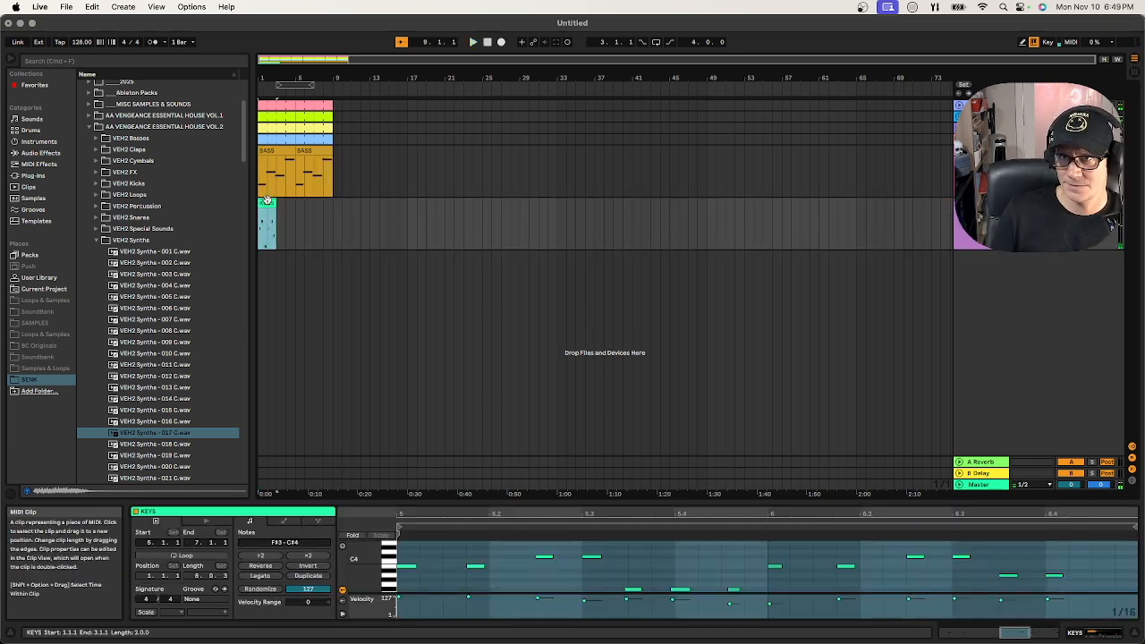
Duplicate the two-bar KEYS clip in the Arrangement so that it repeats across bars 1 to 8
mouse_move(268, 203)
mouse_down()
mouse_move(293, 212)
mouse_move(262, 205)
mouse_up()
key(super+d)
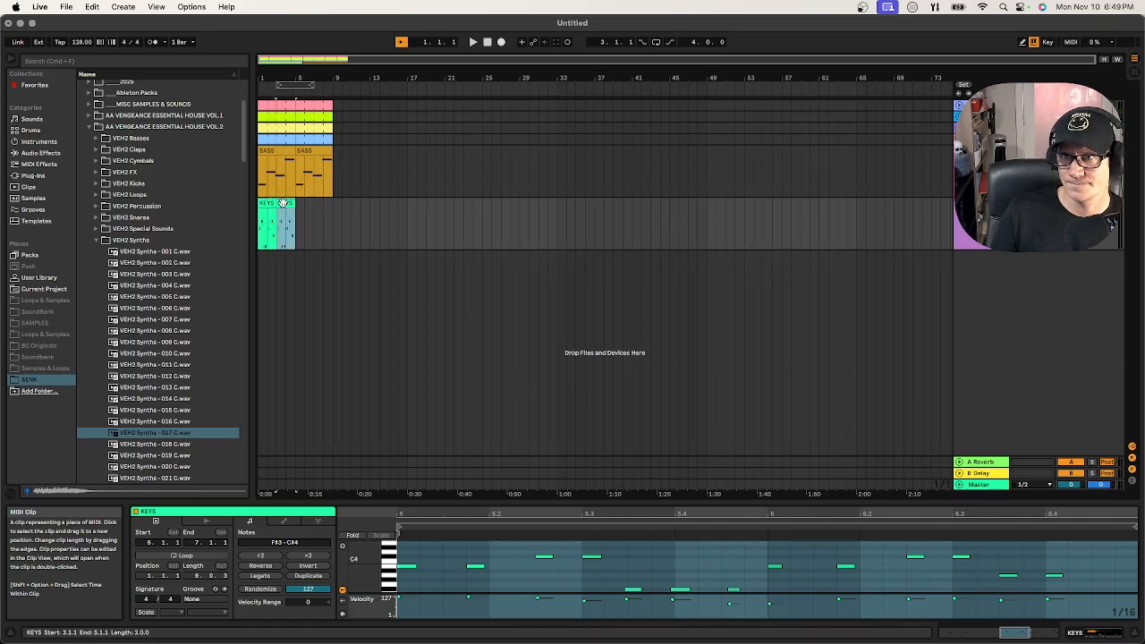
key(super+d)
key(super+d)
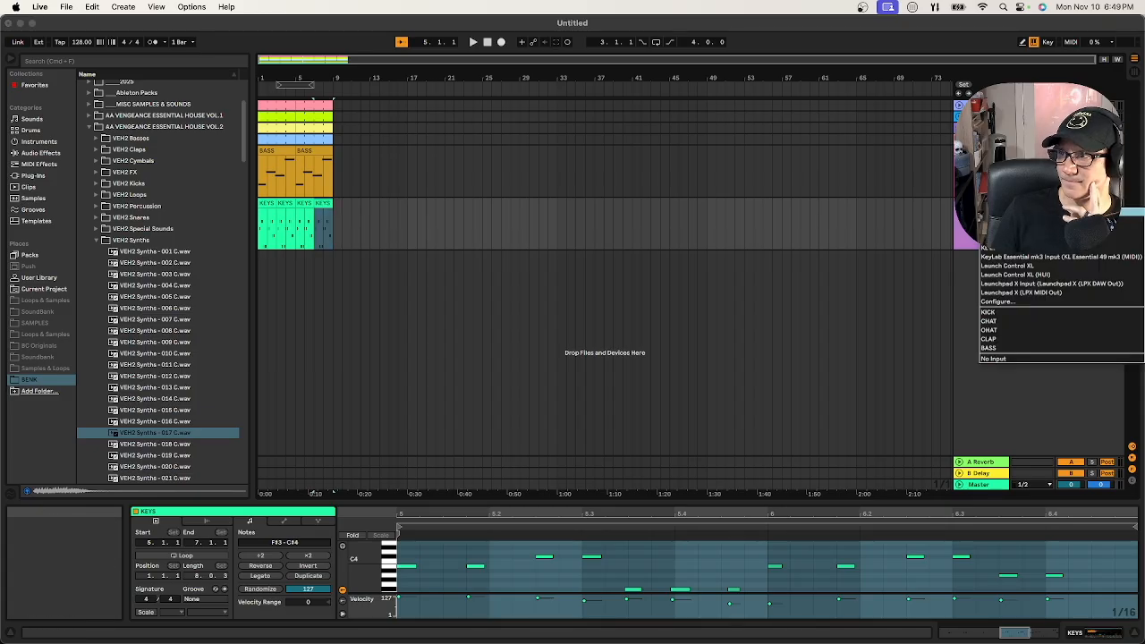
Play the full beat and check the KEYS track's balance in the Session mixer, returning to the Arrangement
click(1133, 71)
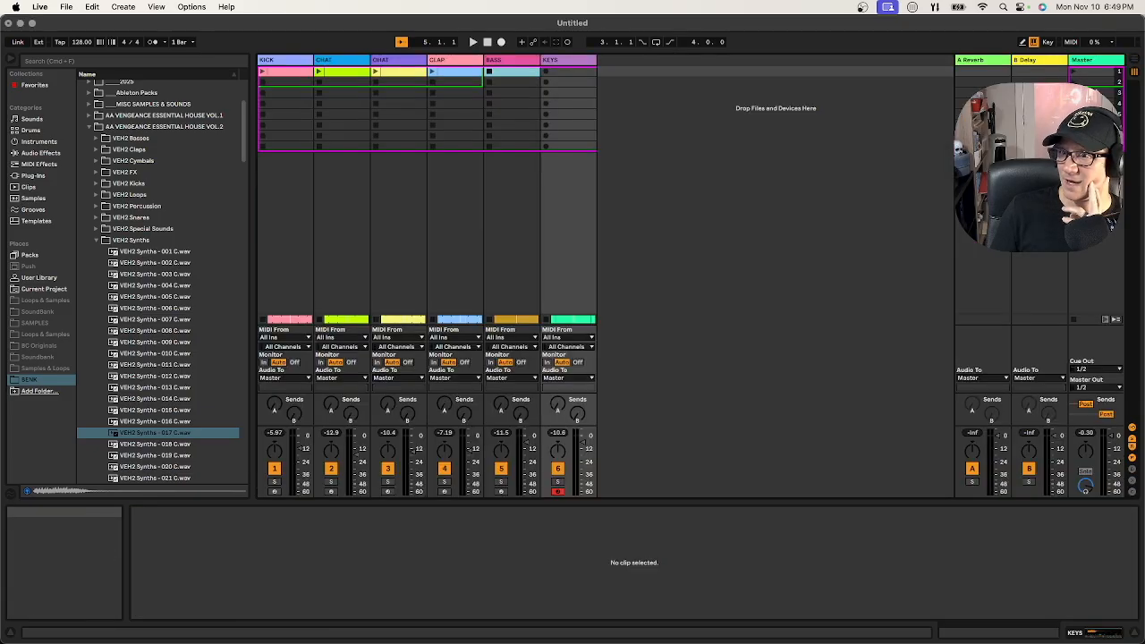
click(577, 66)
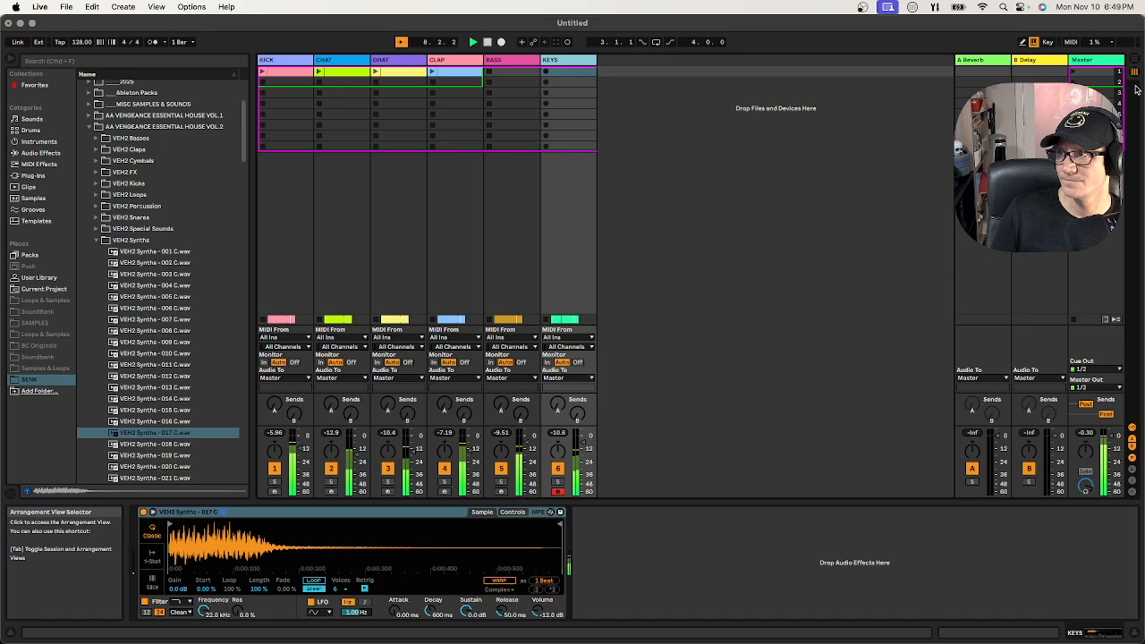
click(1134, 62)
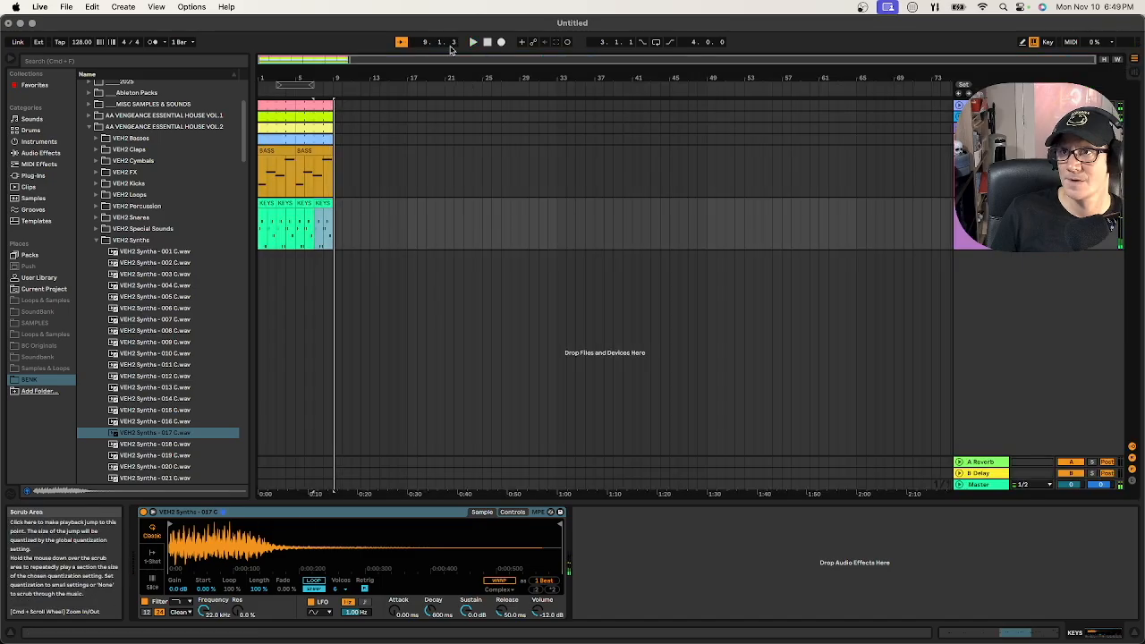
Send the soloed KEYS track to A Reverb and set Size 28.08, Predelay 6.19 ms, Decay 5.21 s and input filter 4.37 kHz
key(Tab)
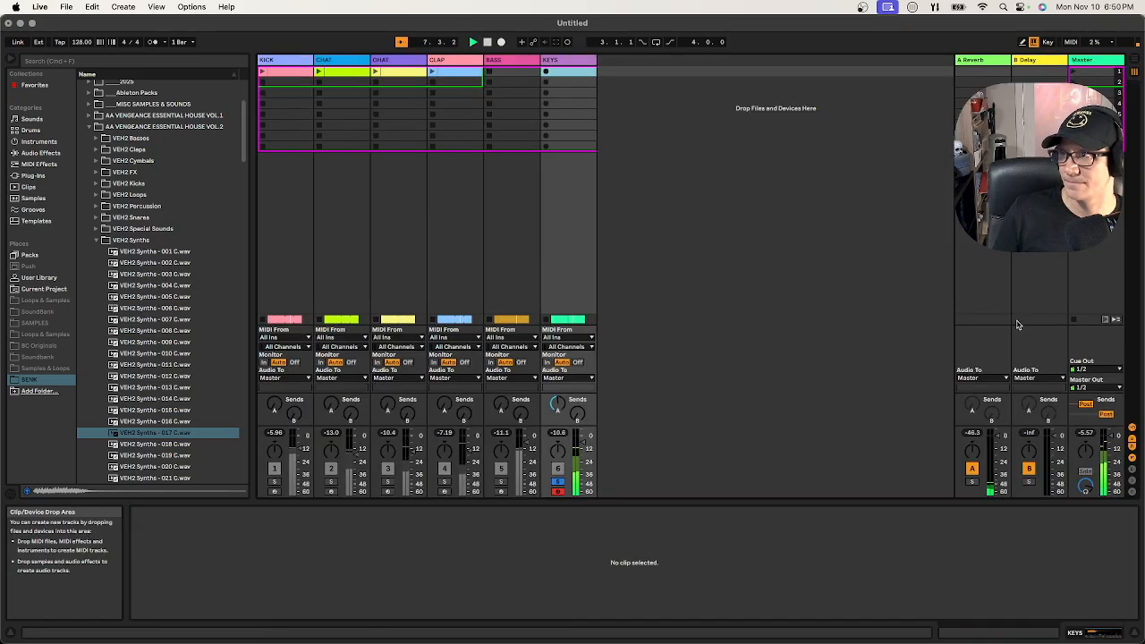
click(996, 264)
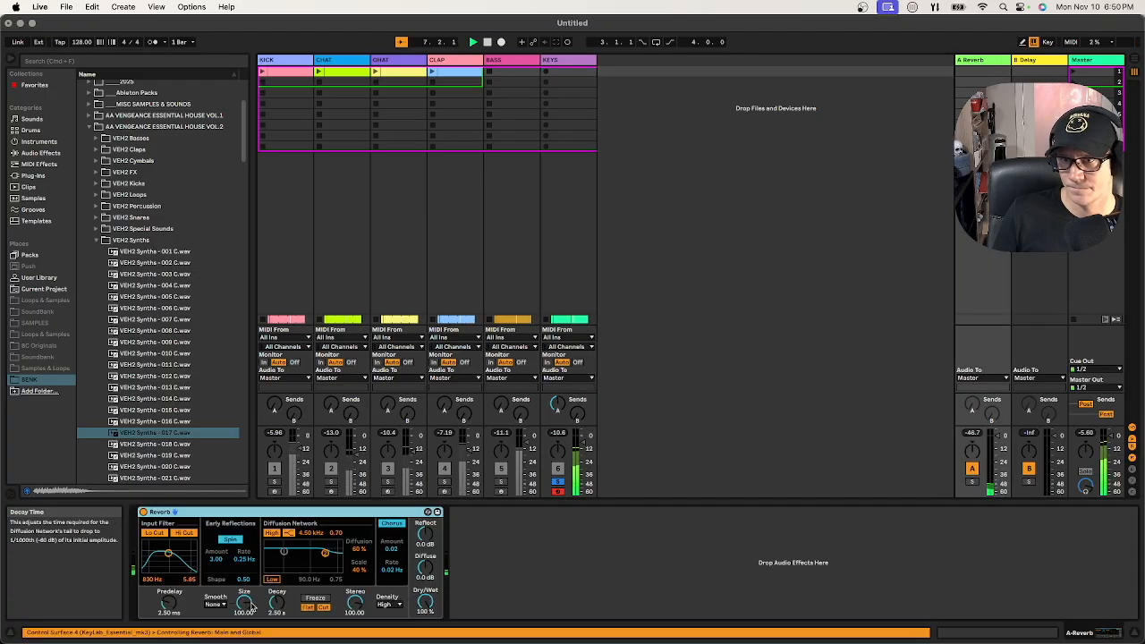
drag(244, 603, 244, 572)
drag(167, 603, 167, 598)
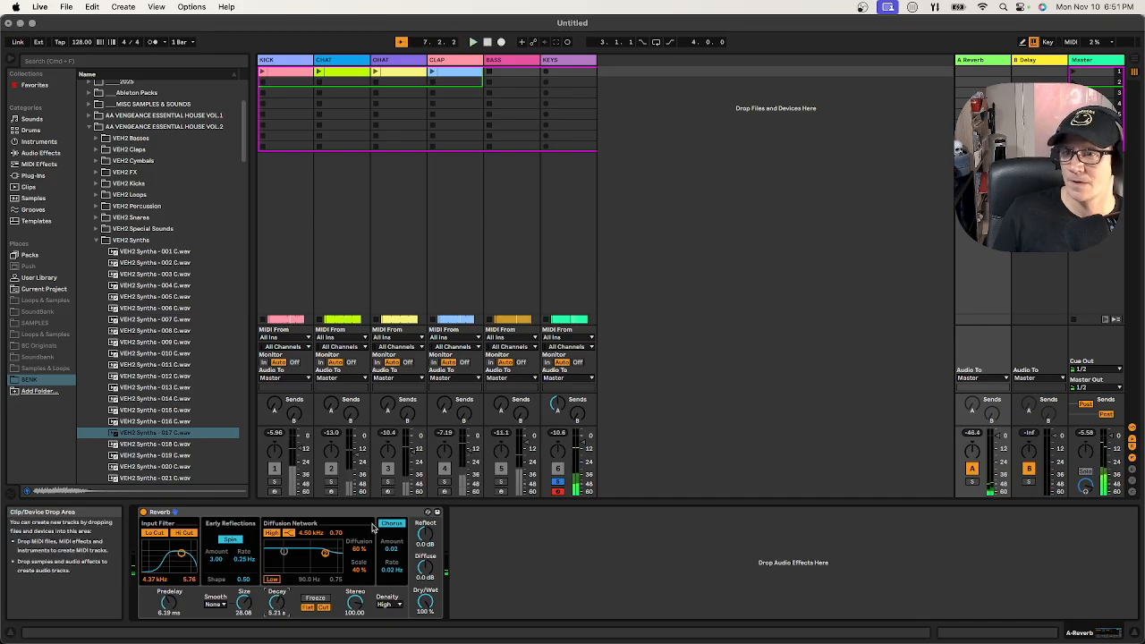
Send KEYS to B Delay, try Ping Pong mode, and set the delay's filter to 3.77 kHz with width 7.99
click(1055, 61)
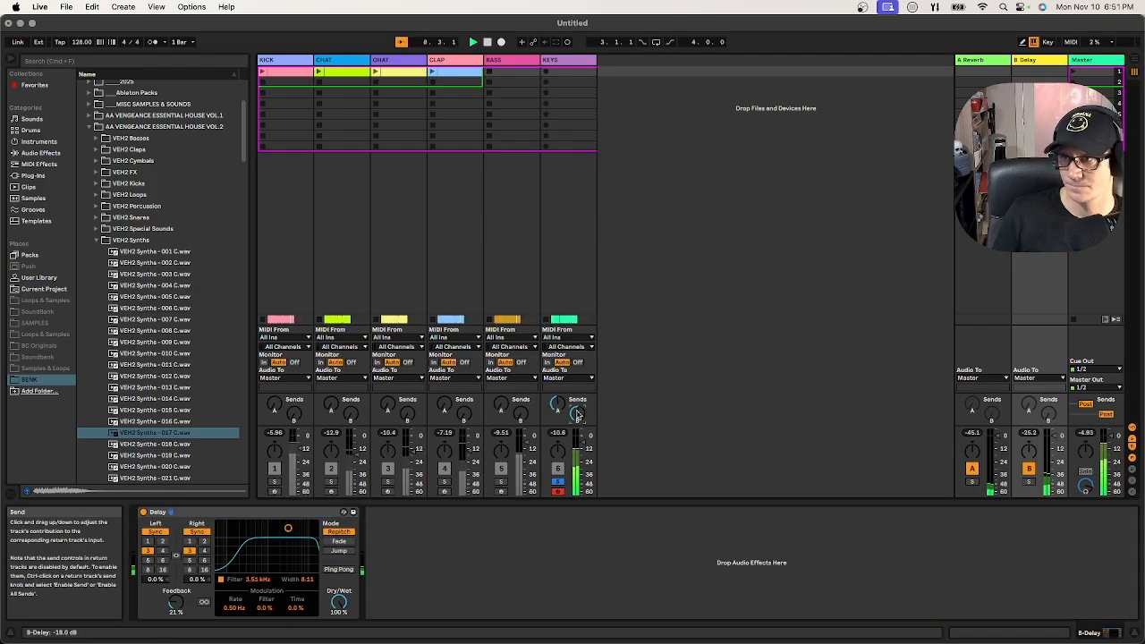
click(350, 569)
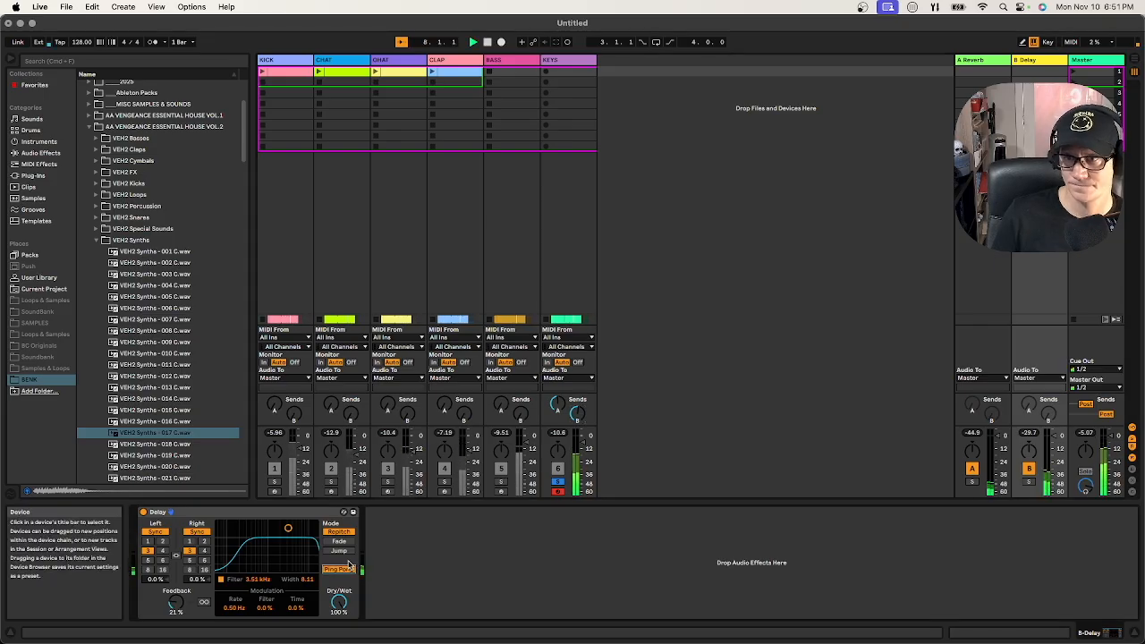
click(350, 569)
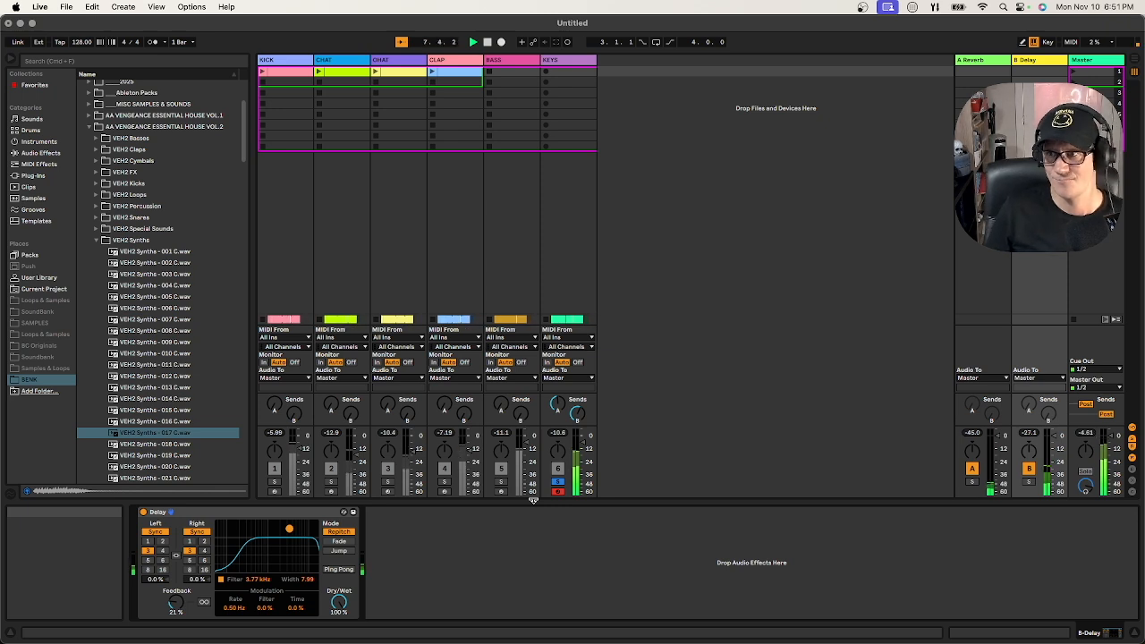
Find Glue Compressor among the audio effects and add it to the BASS track
click(526, 452)
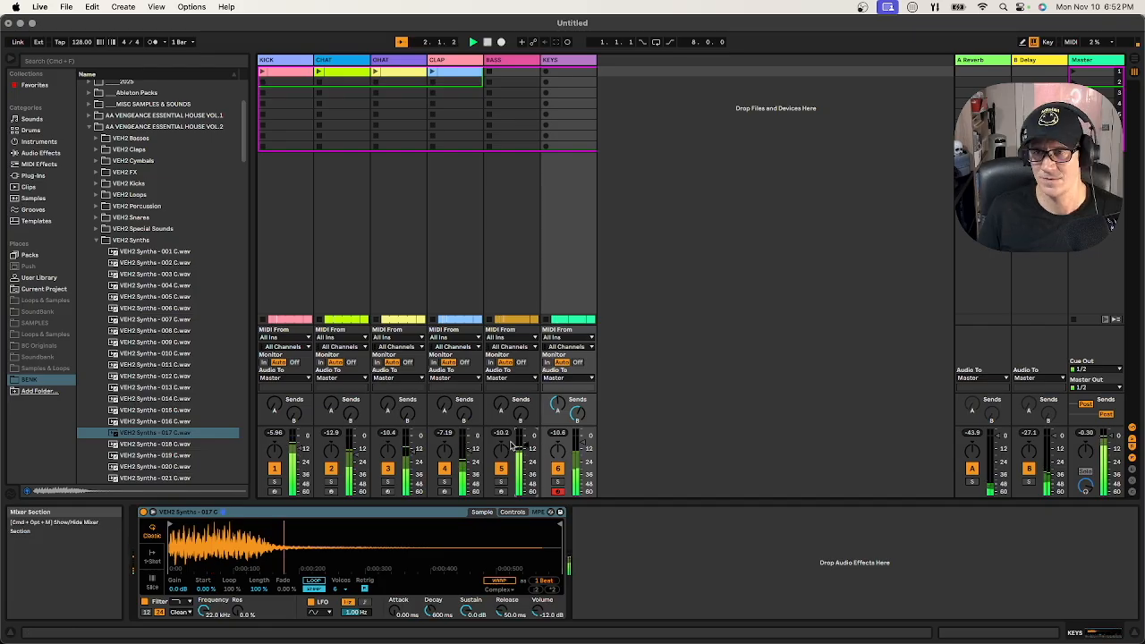
click(507, 72)
click(90, 59)
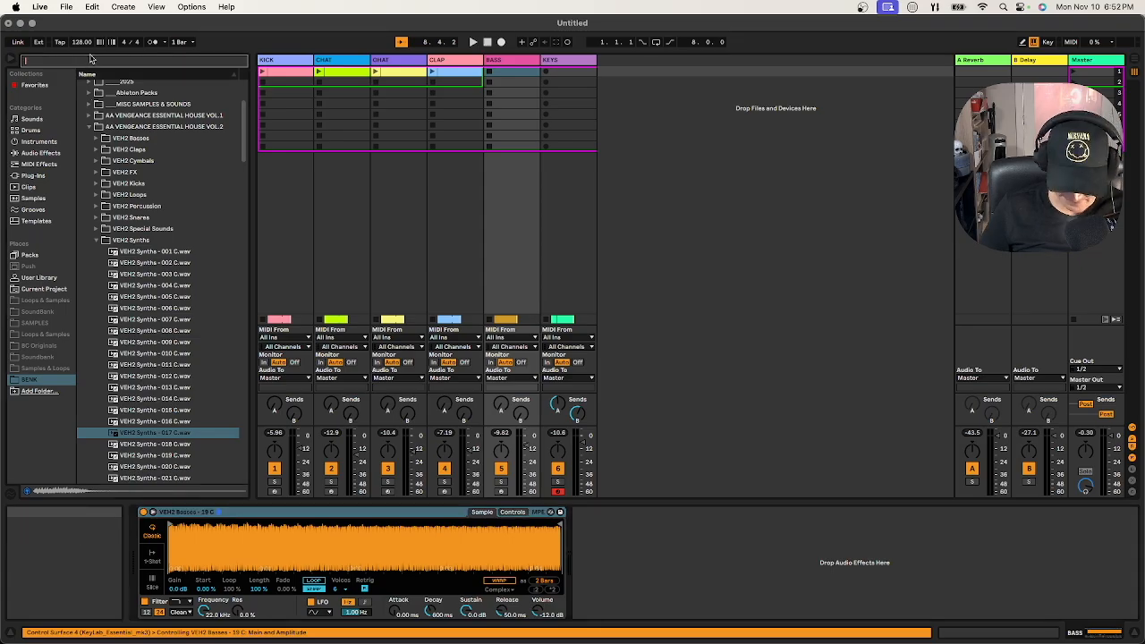
text(GKUE)
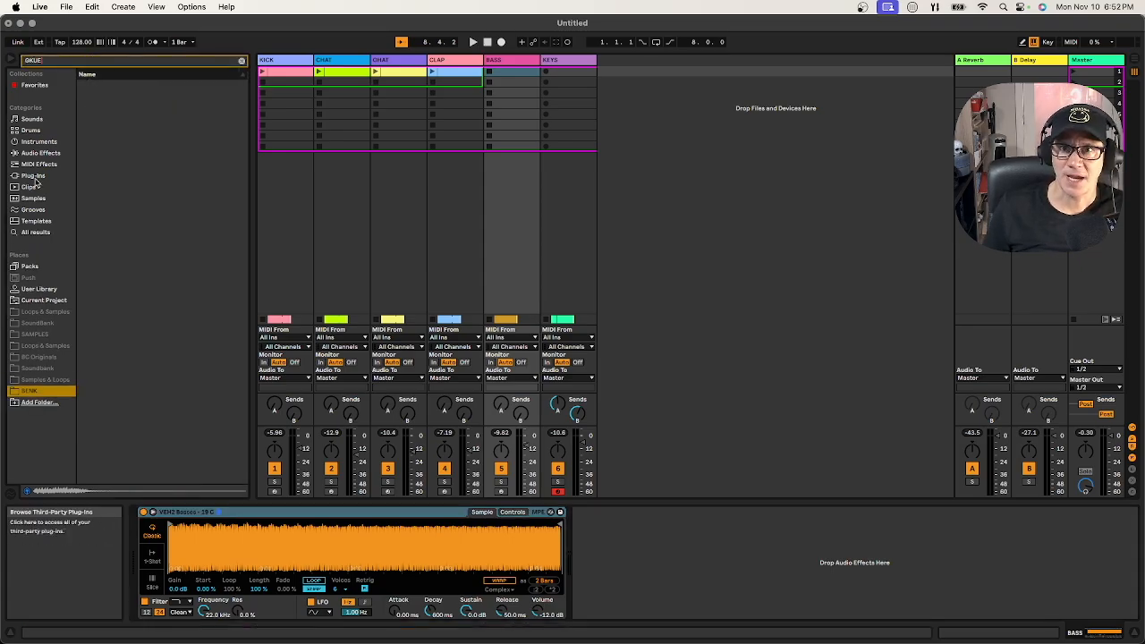
click(49, 154)
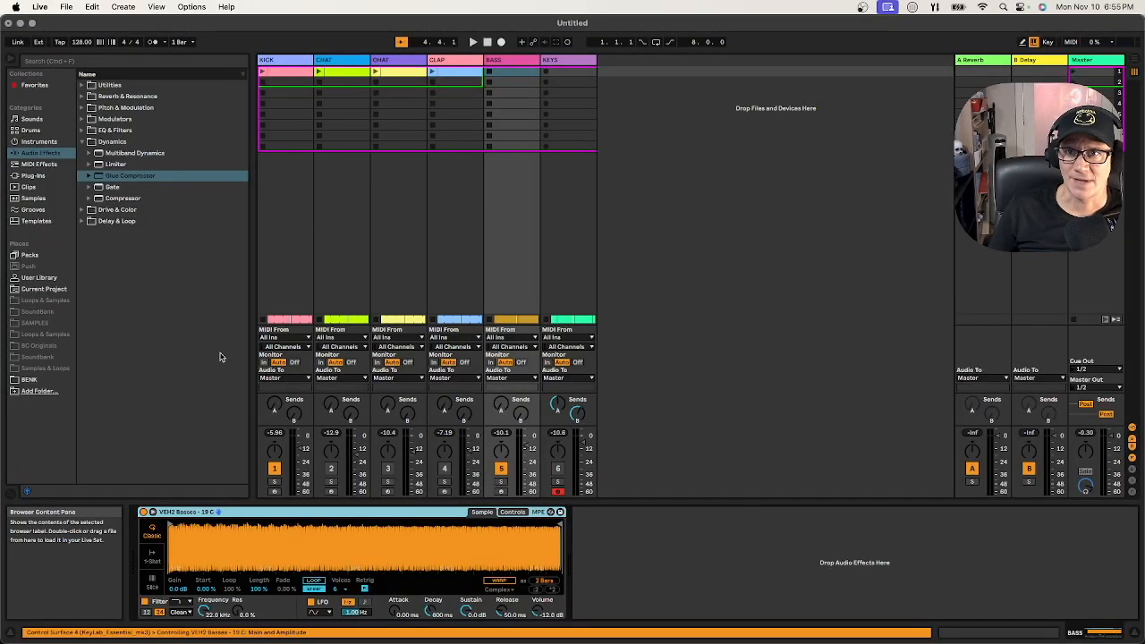
drag(146, 176, 361, 161)
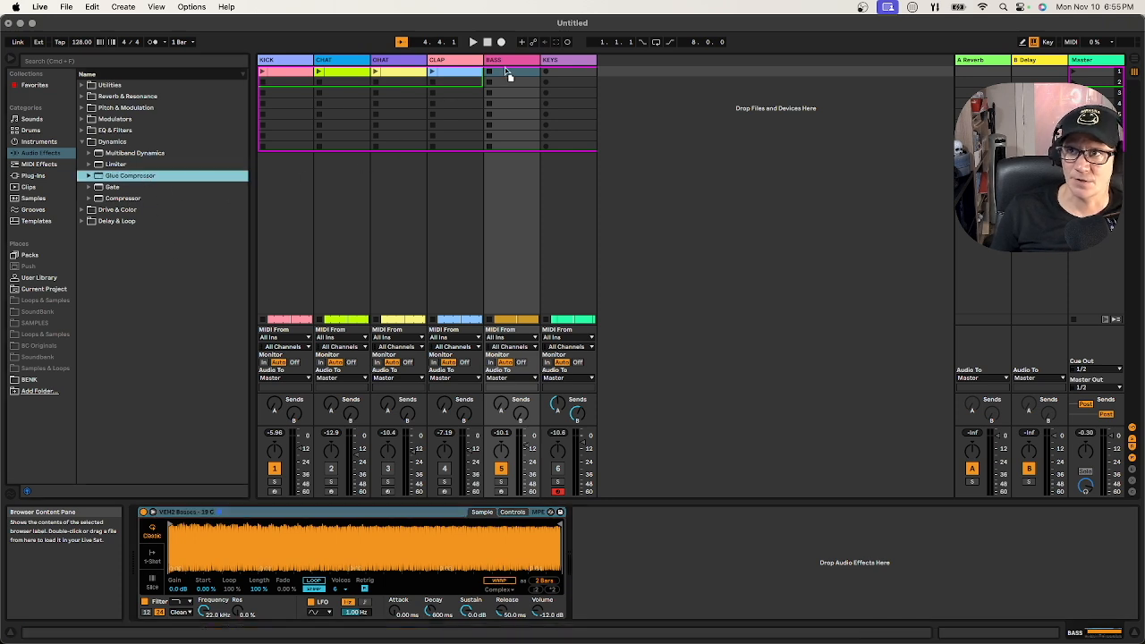
drag(510, 64, 509, 63)
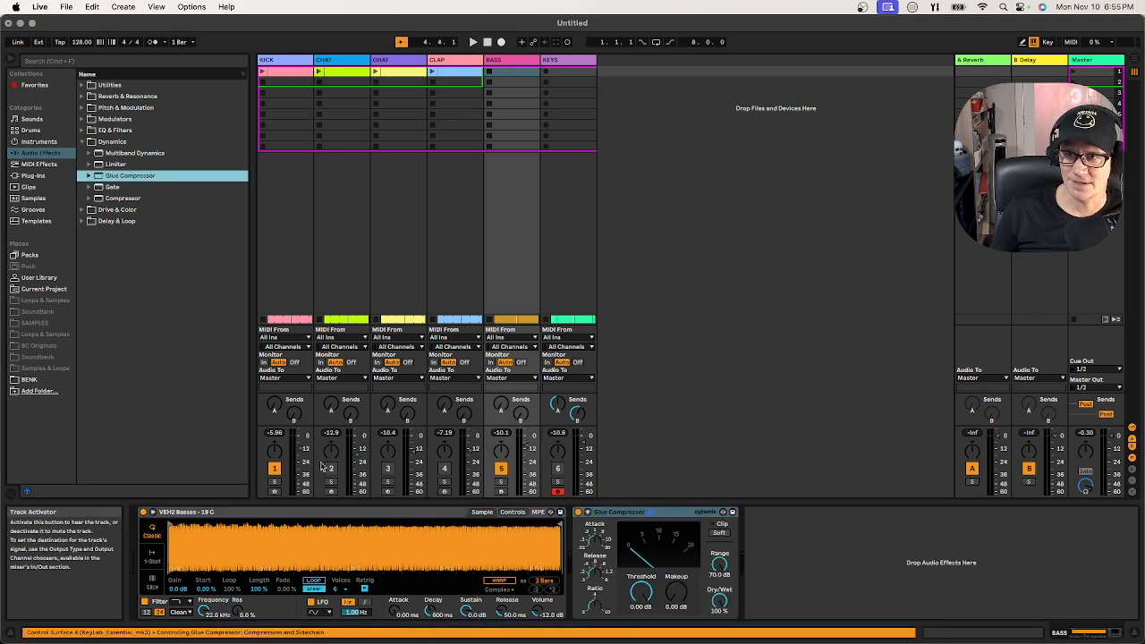
Expand the BASS Glue Compressor's sidechain section and set KICK as its external source
click(587, 512)
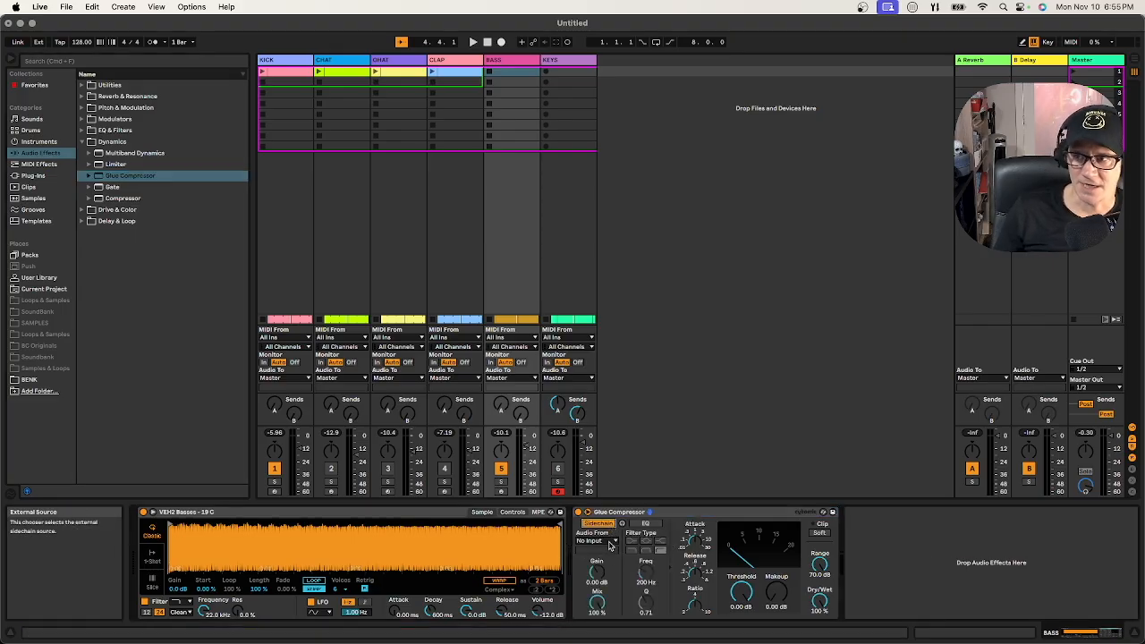
click(612, 542)
click(598, 551)
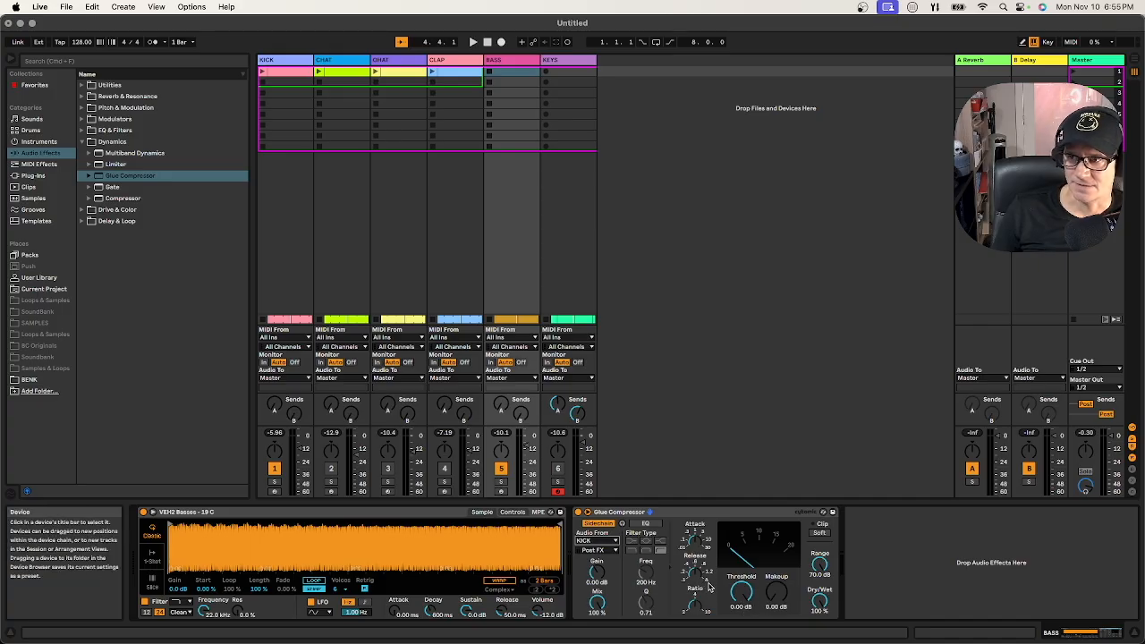
Set the Glue Compressor's threshold to about -10.8 dB during playback and reactivate the muted CHAT and OHAT tracks
key(space)
drag(757, 612, 757, 617)
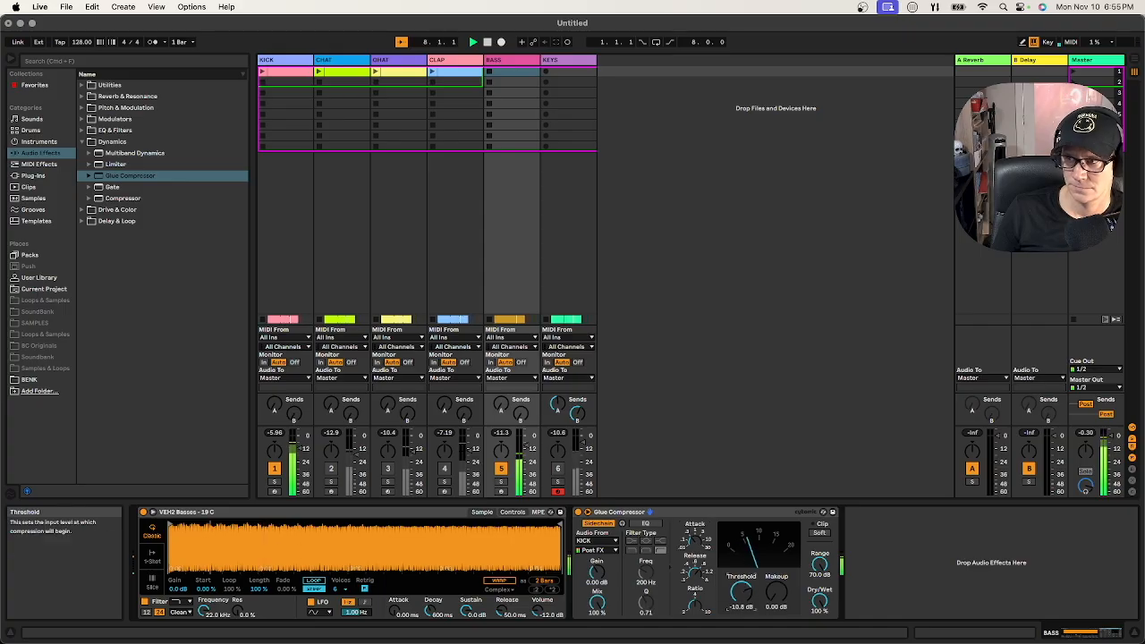
click(331, 468)
click(388, 469)
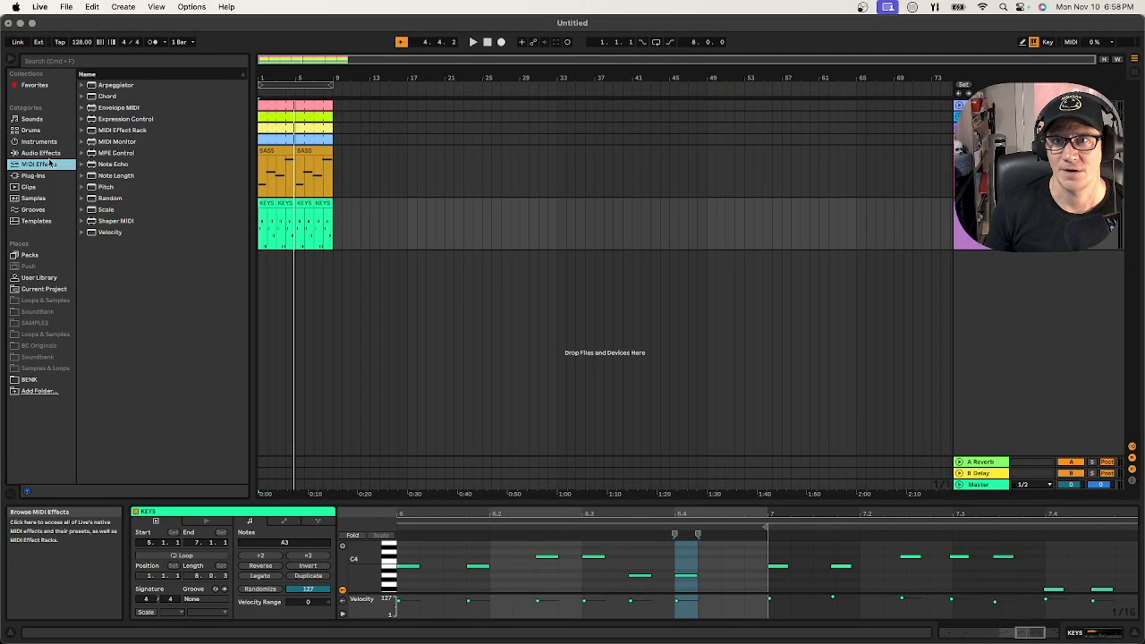
Add an empty Simpler on a new MIDI track below KEYS and rename the track HIGH LEAD
click(45, 141)
click(124, 154)
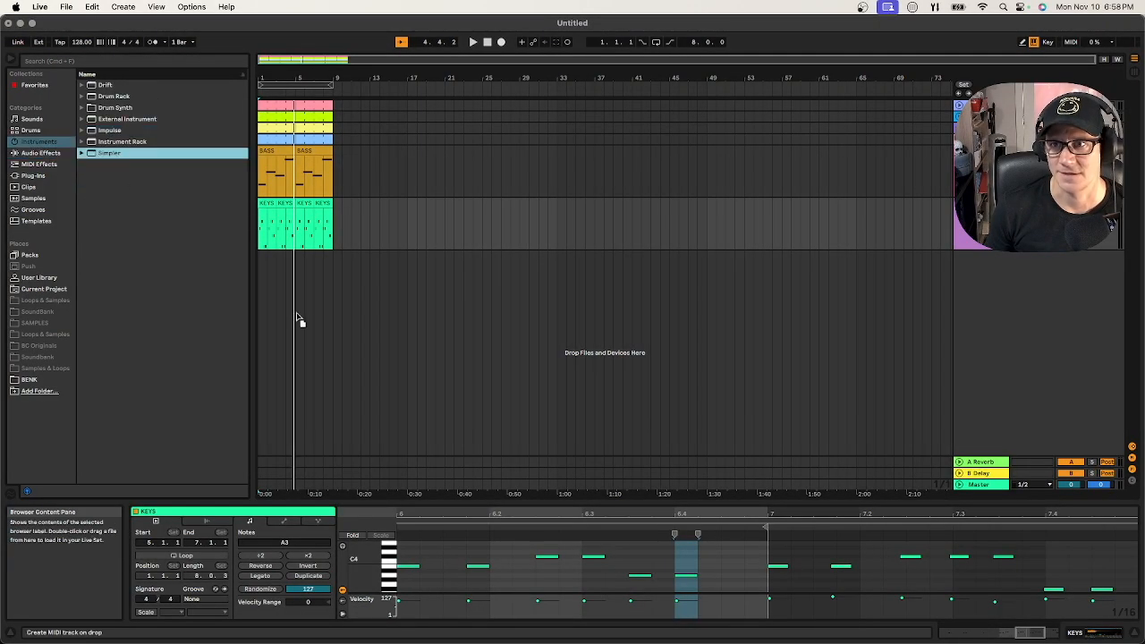
key(Return)
right_click(990, 256)
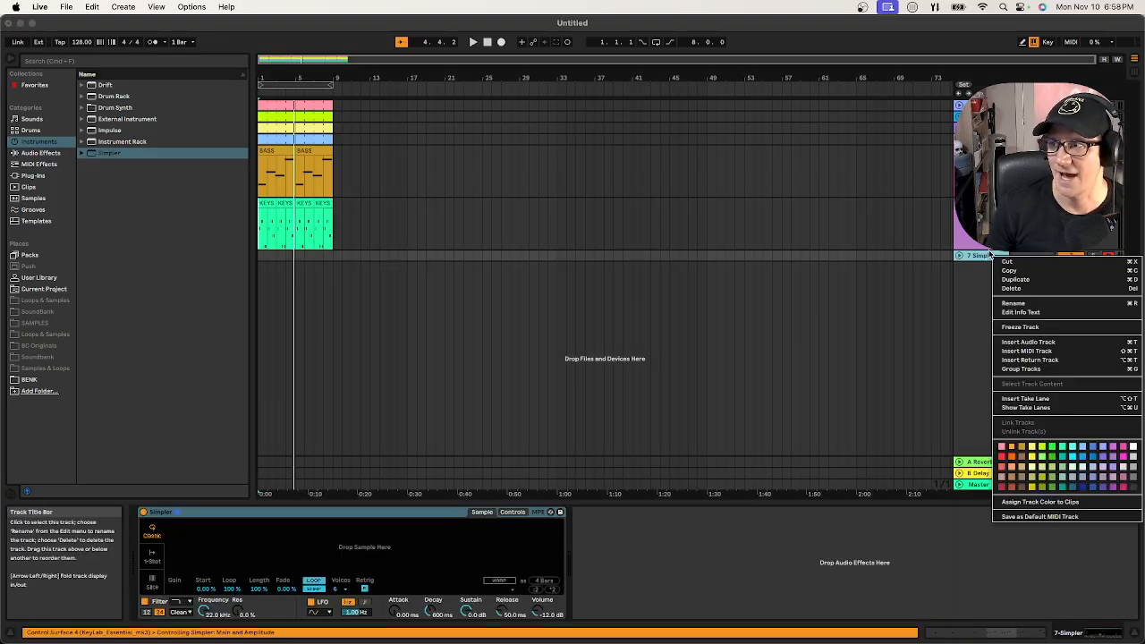
click(1025, 304)
text(Hi)
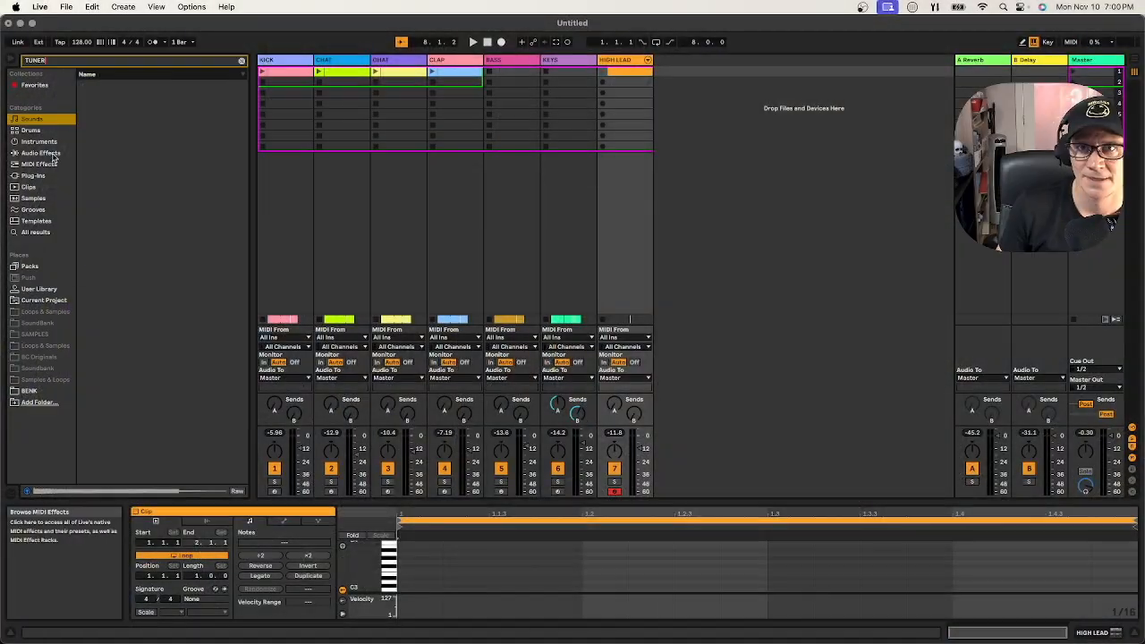
Add Tuner after the Glue Compressor on the BASS track and play the track soloed to identify its notes
click(53, 154)
click(81, 86)
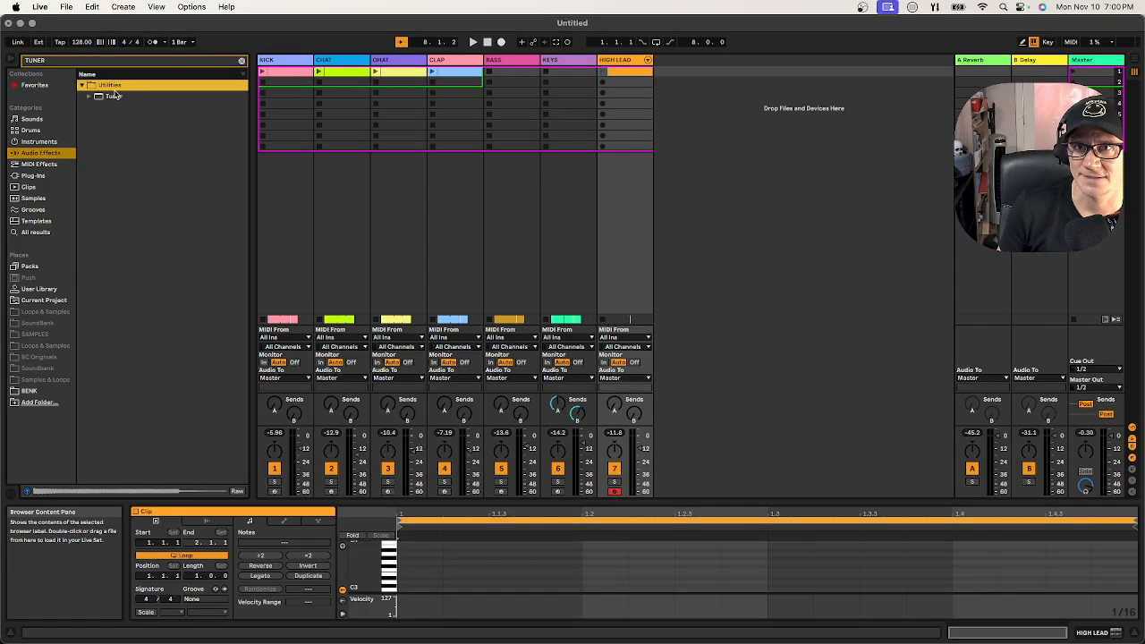
click(517, 66)
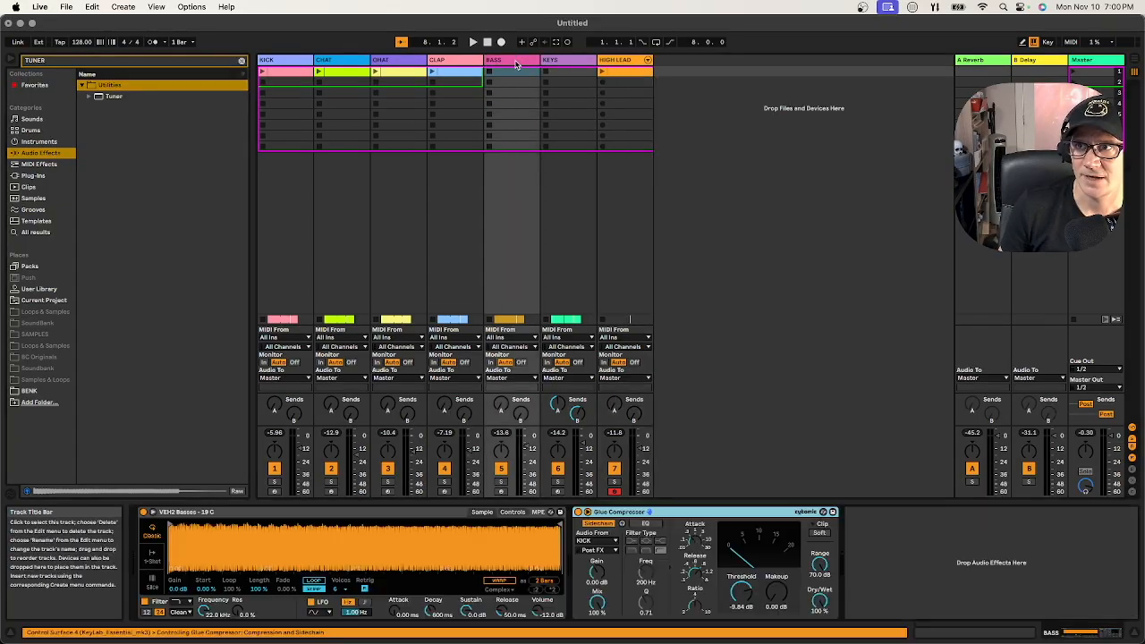
click(128, 97)
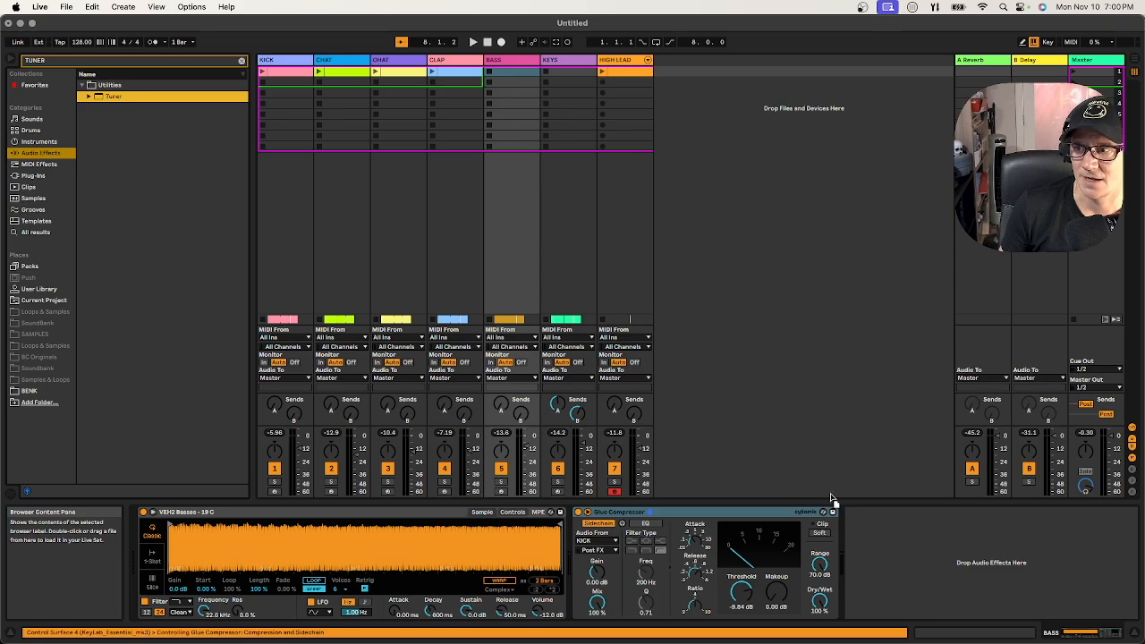
key(Return)
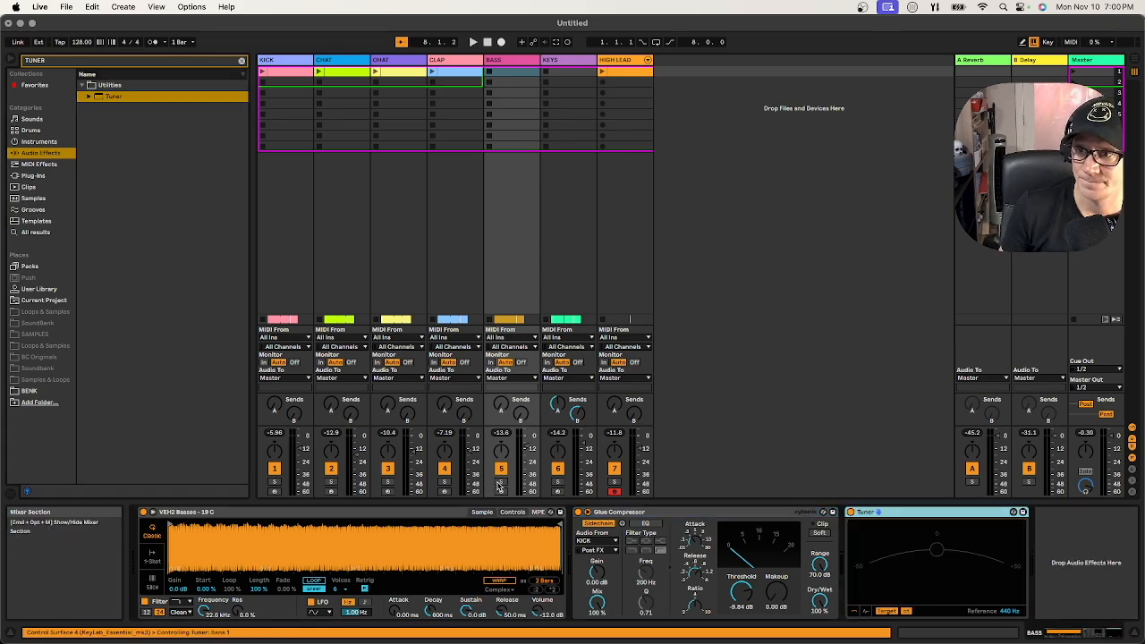
click(500, 483)
key(space)
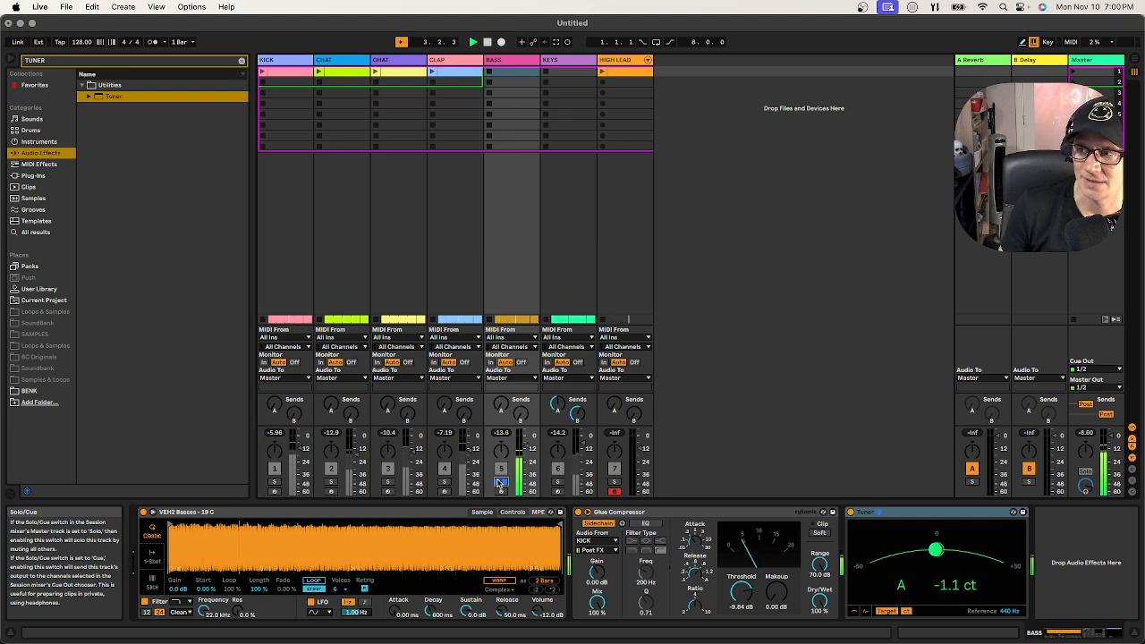
Clear the browser search and open the one-bar clip in the HIGH LEAD track's first slot
click(616, 60)
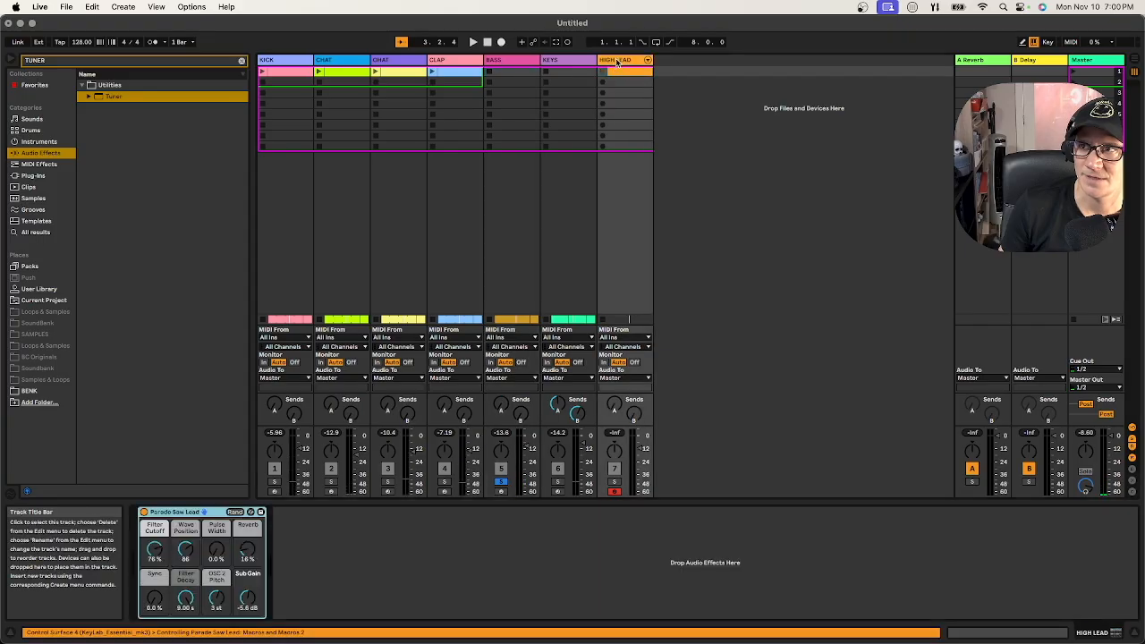
click(241, 61)
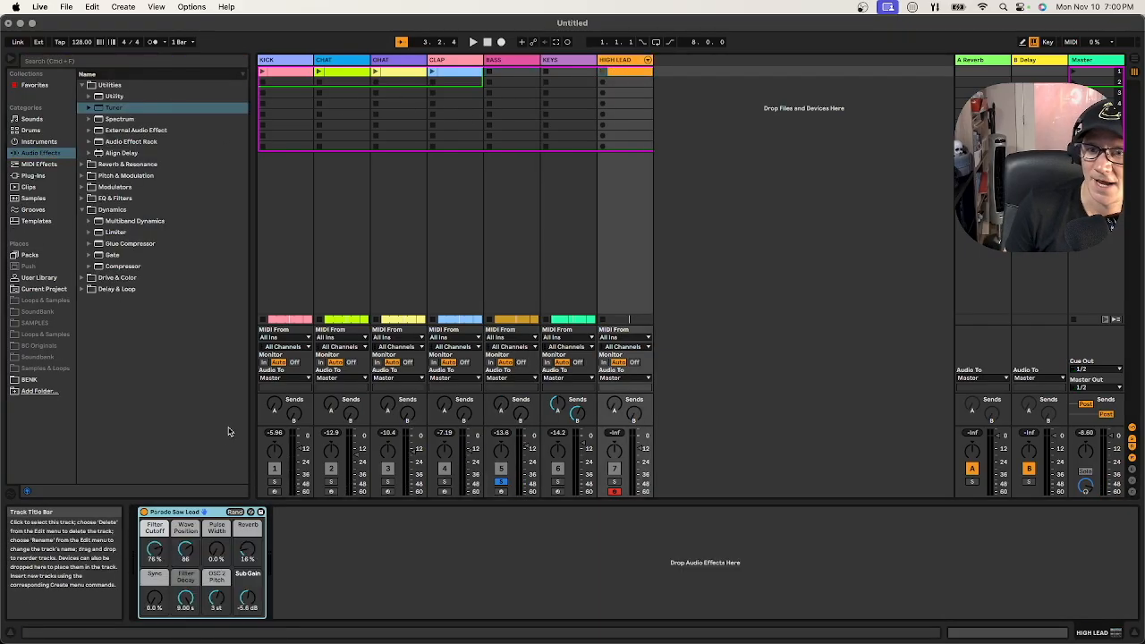
double_click(614, 72)
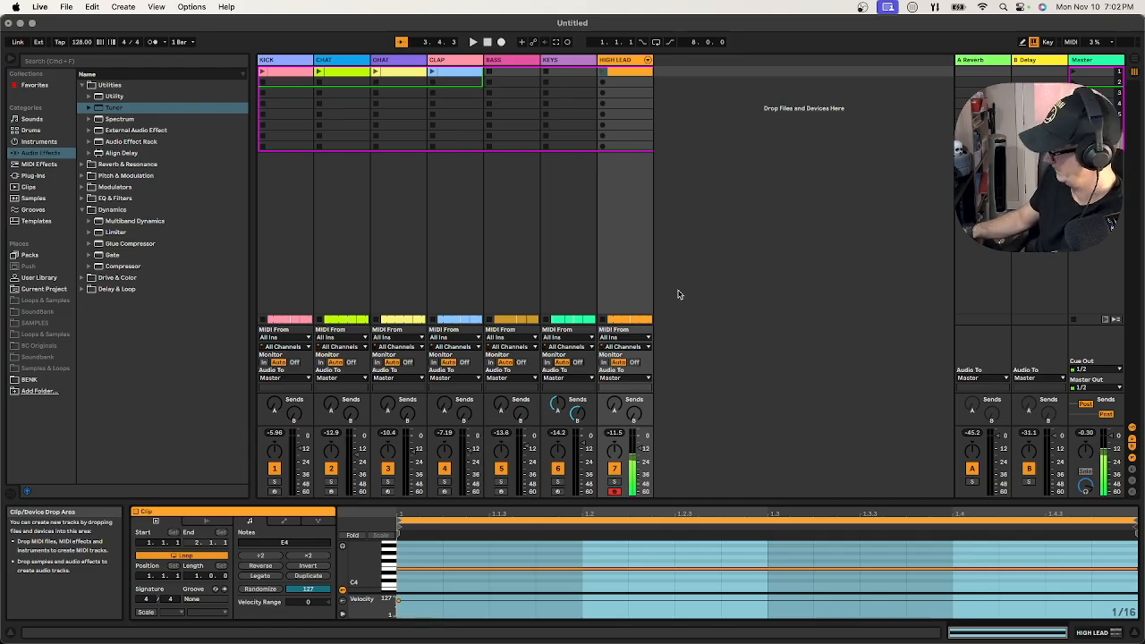
Delete the HIGH LEAD track in the Arrangement
key(Tab)
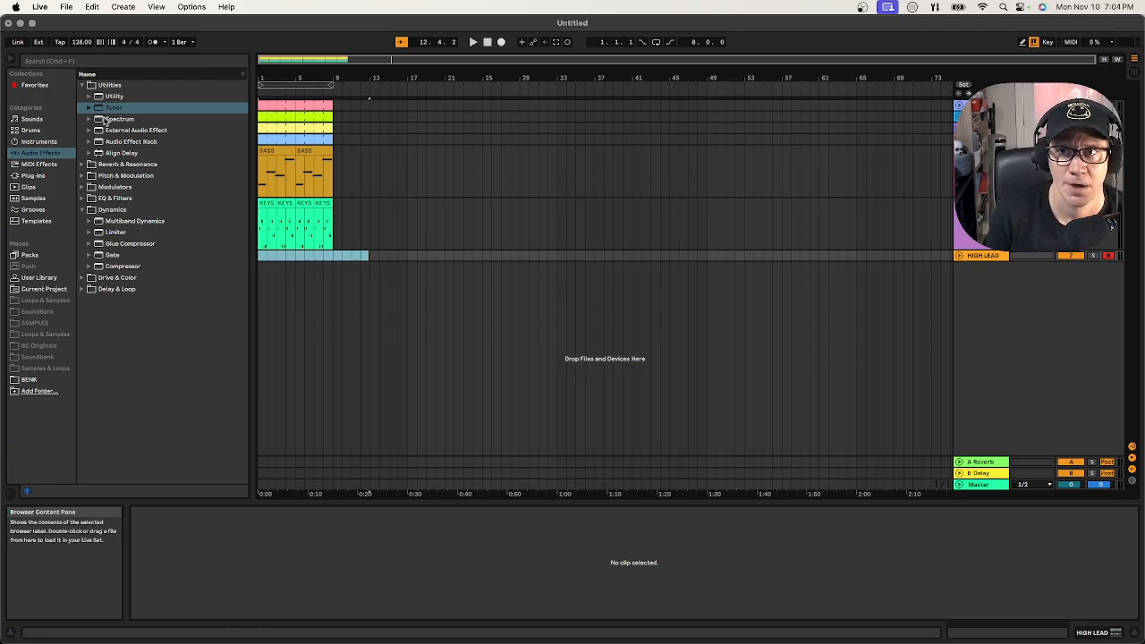
click(989, 257)
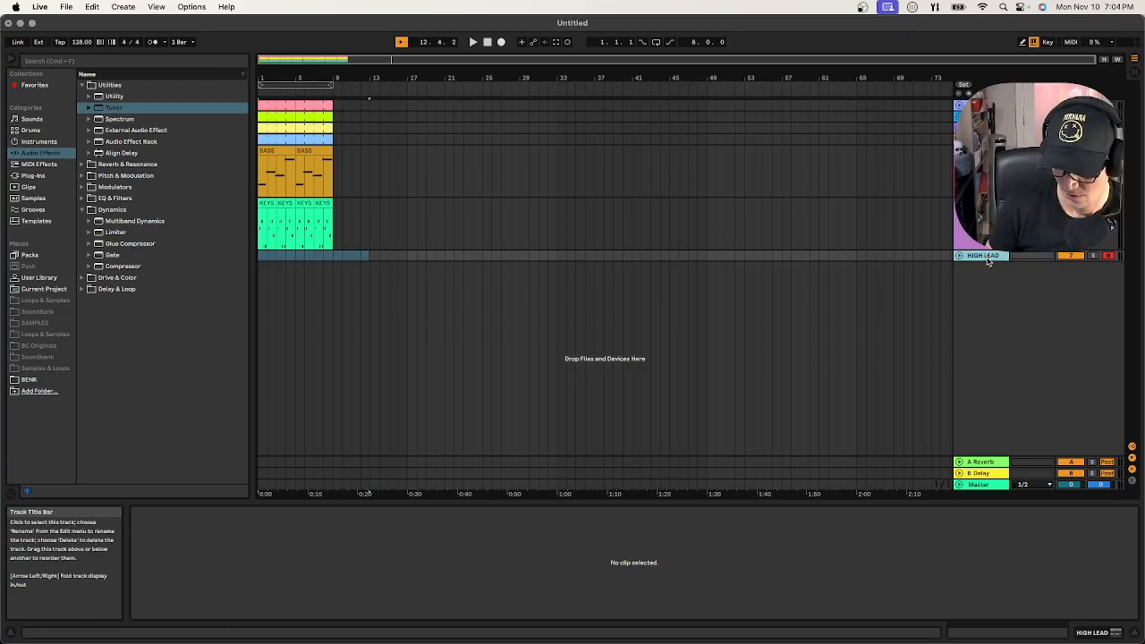
key(Delete)
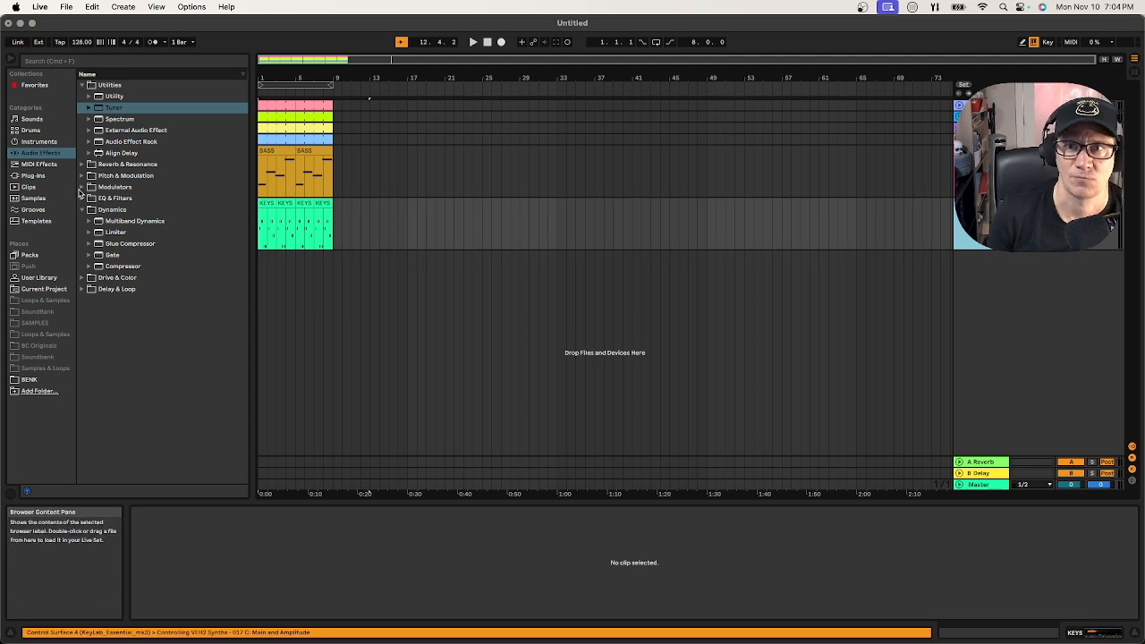
Load the Basic Peak Lead preset on a new MIDI track, record a lead part over bars 5 to 8, and enlarge the note editor
click(36, 142)
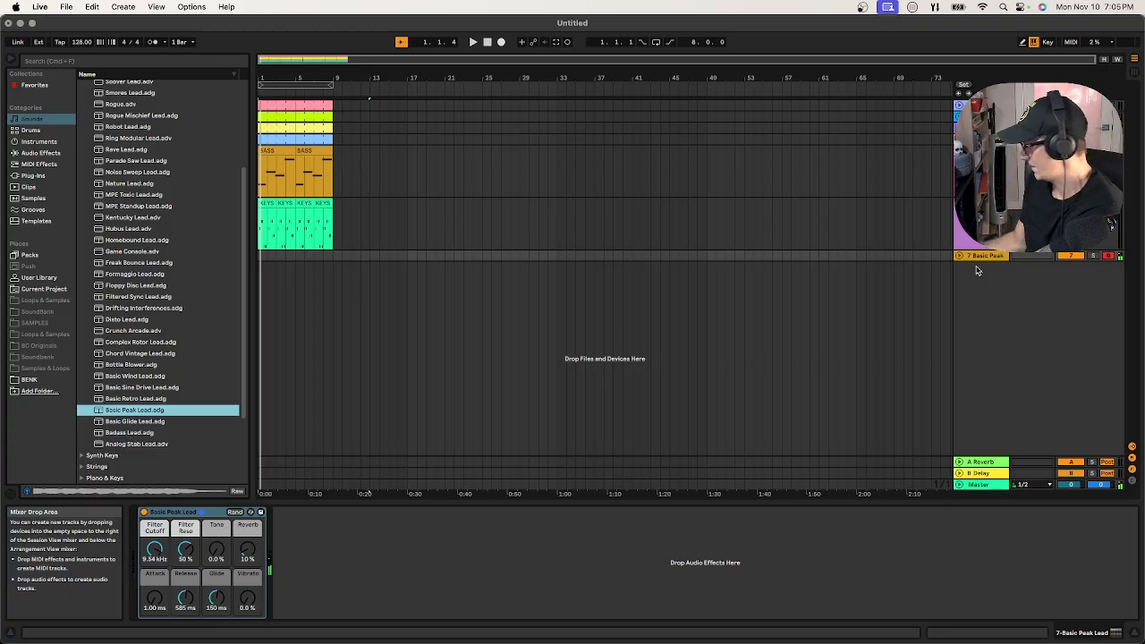
click(502, 42)
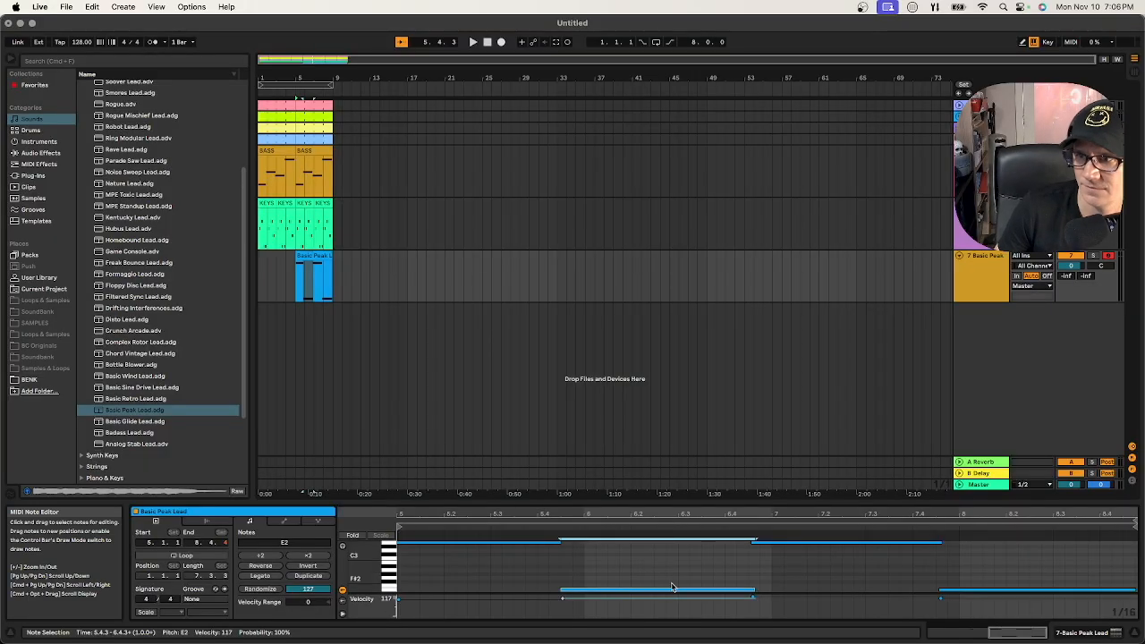
drag(577, 503, 575, 322)
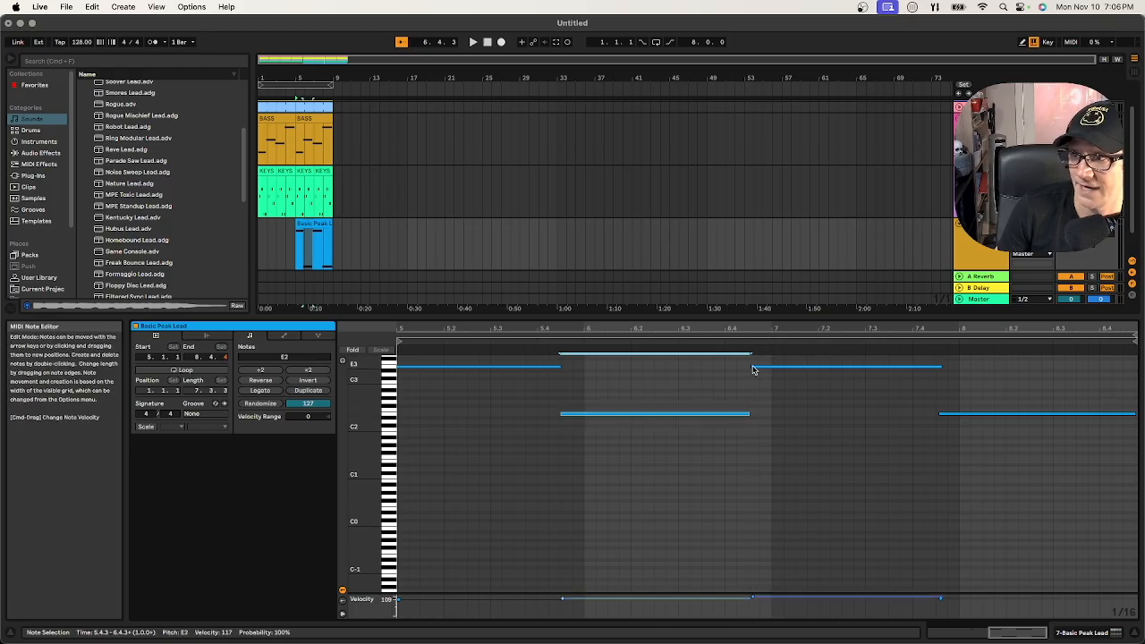
click(939, 411)
key(Delete)
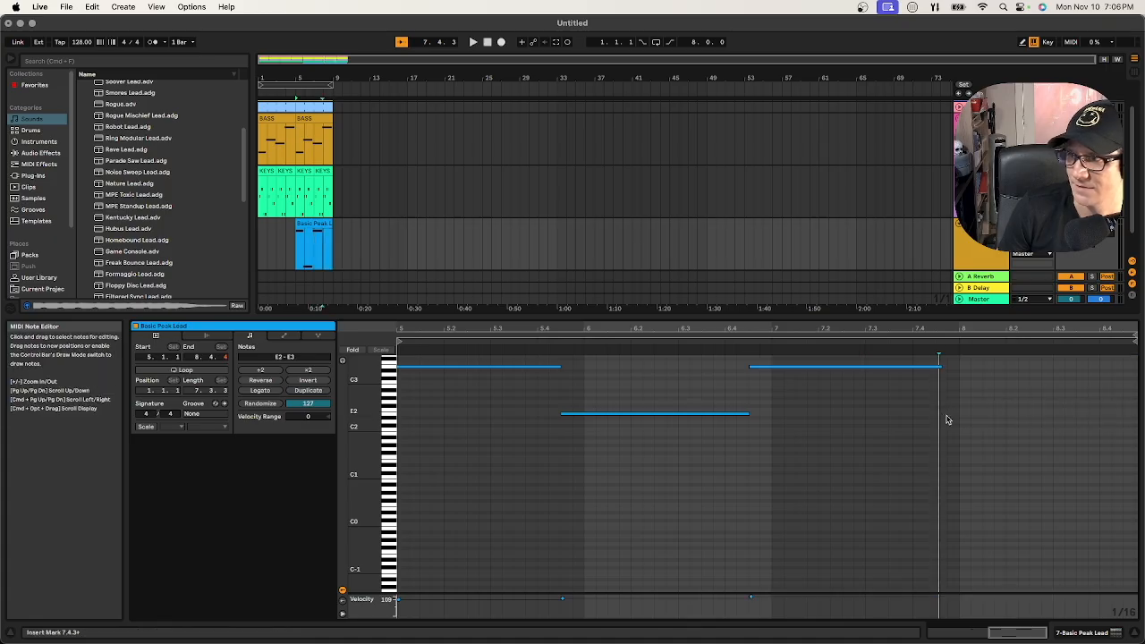
key(super+z)
Start the last E2 note slightly earlier and lengthen the first E3 and first E2 notes to close the gaps between lead notes
click(937, 414)
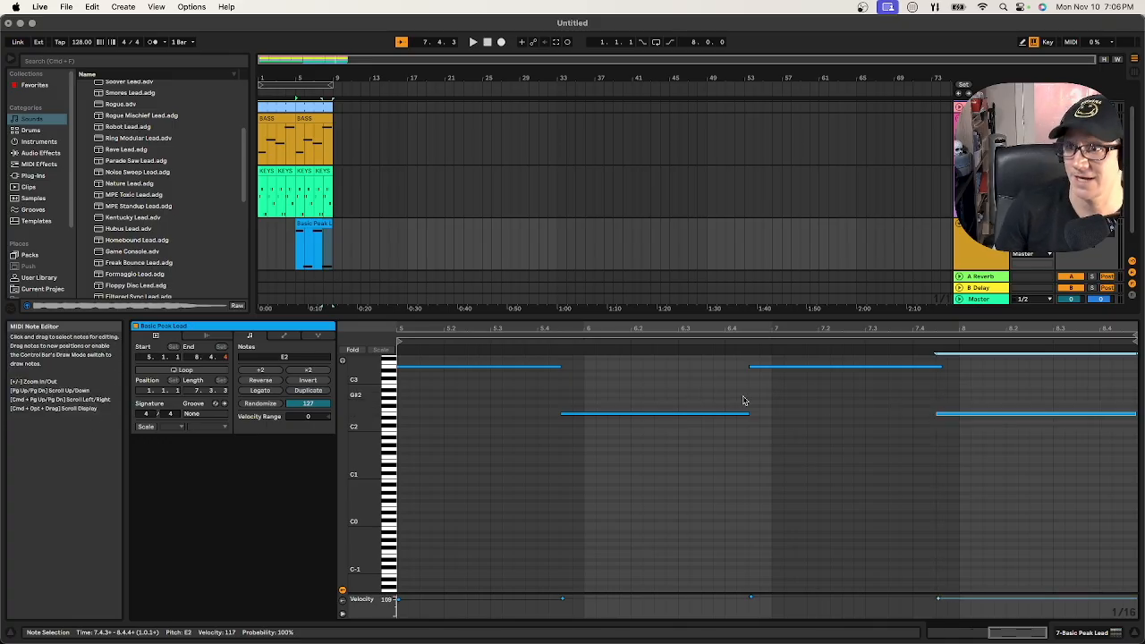
click(561, 366)
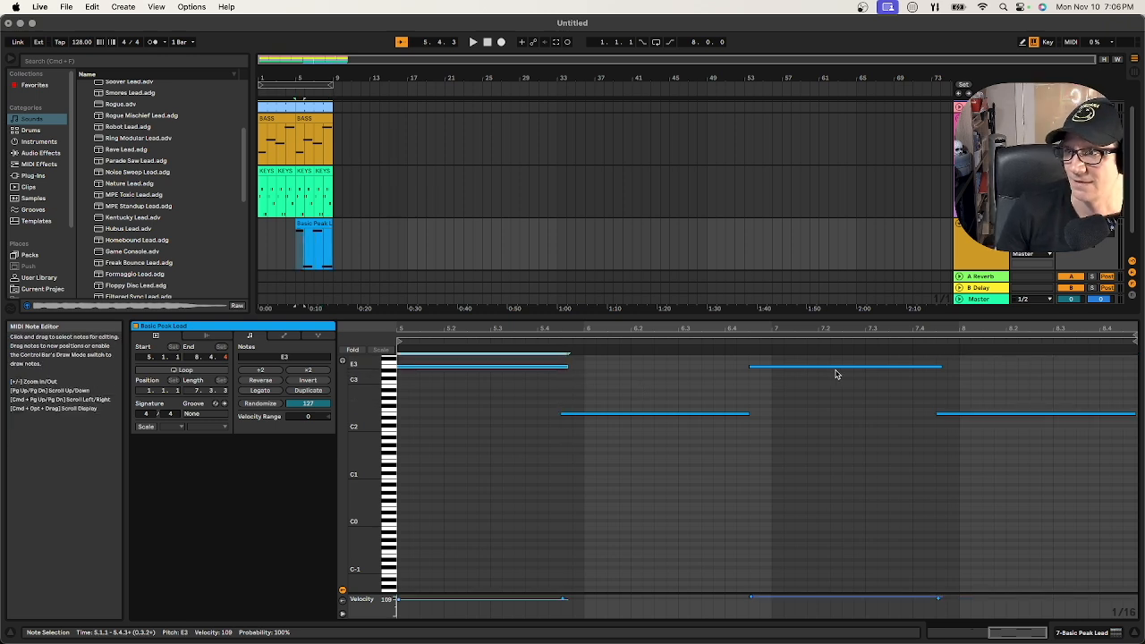
drag(747, 412, 751, 412)
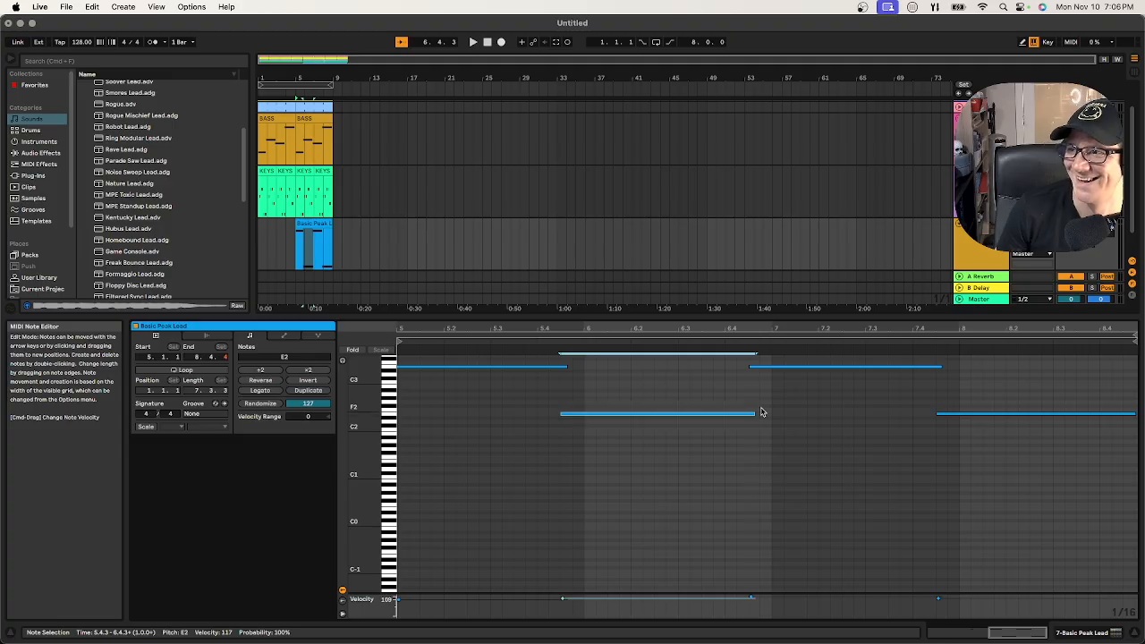
Copy the Basic Peak Lead clip to bar 1 and extend the copy to fill bars 1 to 4
click(491, 258)
click(302, 225)
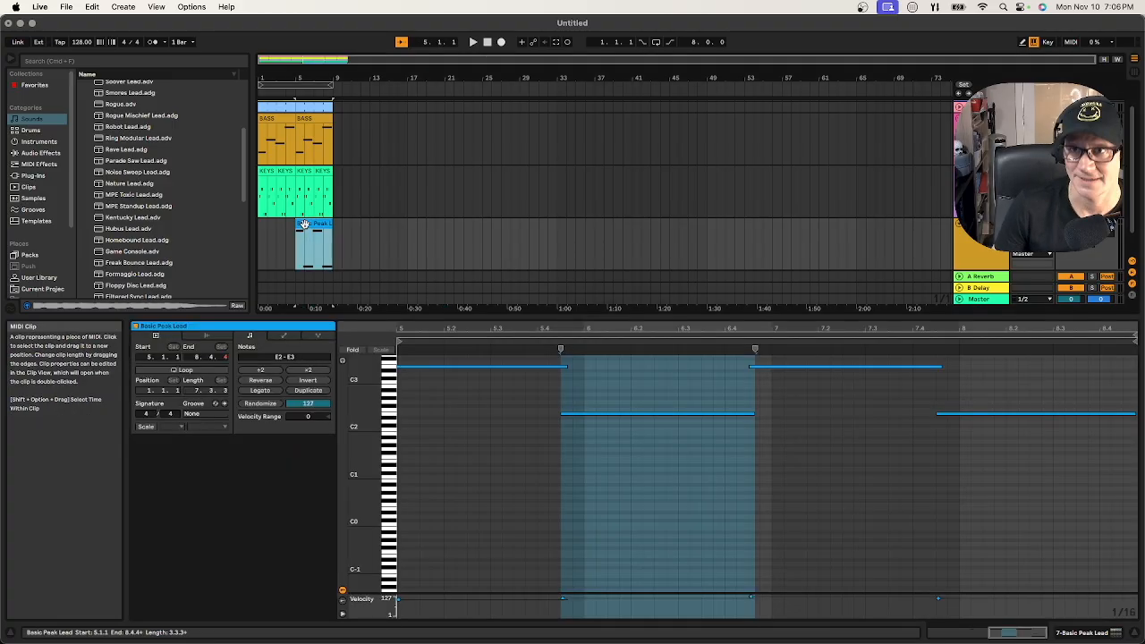
drag(304, 224, 262, 226)
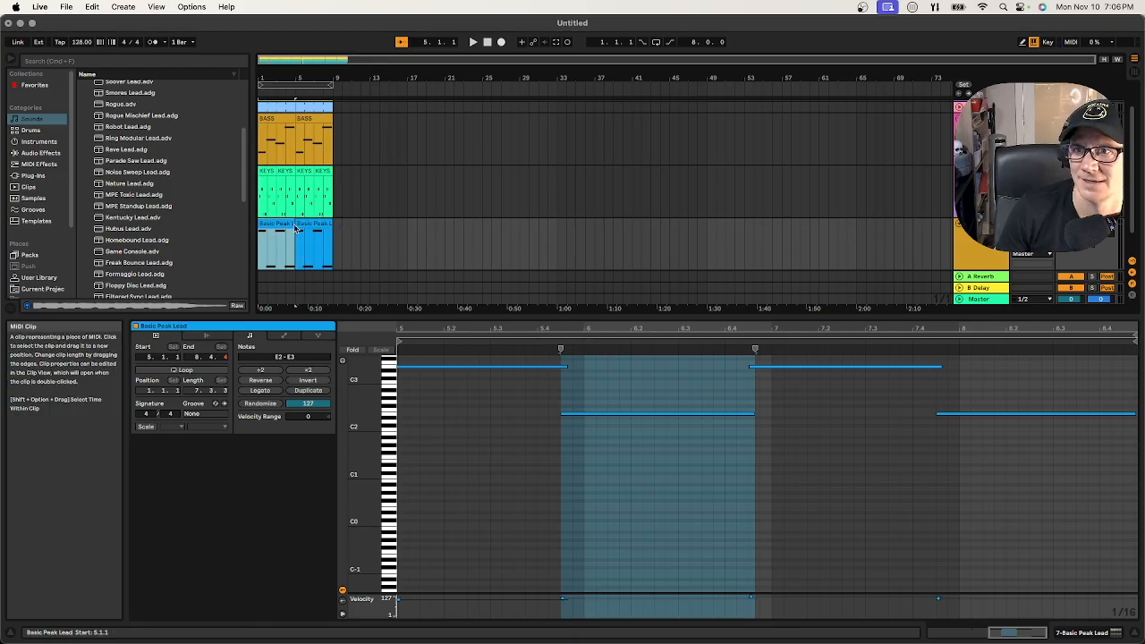
drag(290, 224, 296, 223)
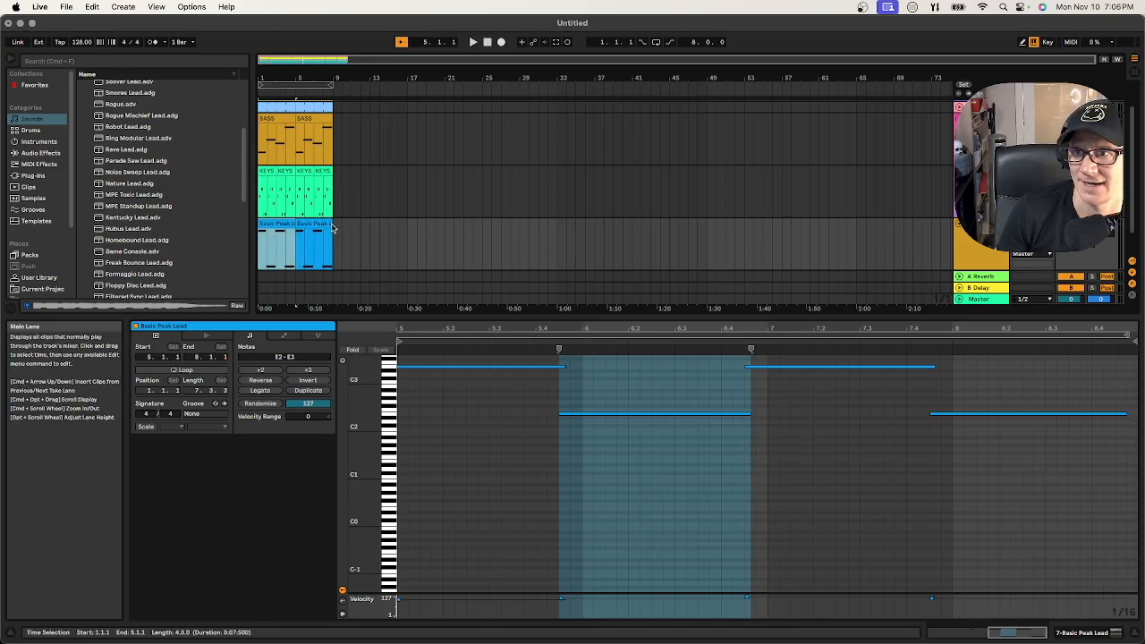
Extend the last E2 note in the first lead clip to the clip's end and copy that clip over bars 5 to 8
click(324, 235)
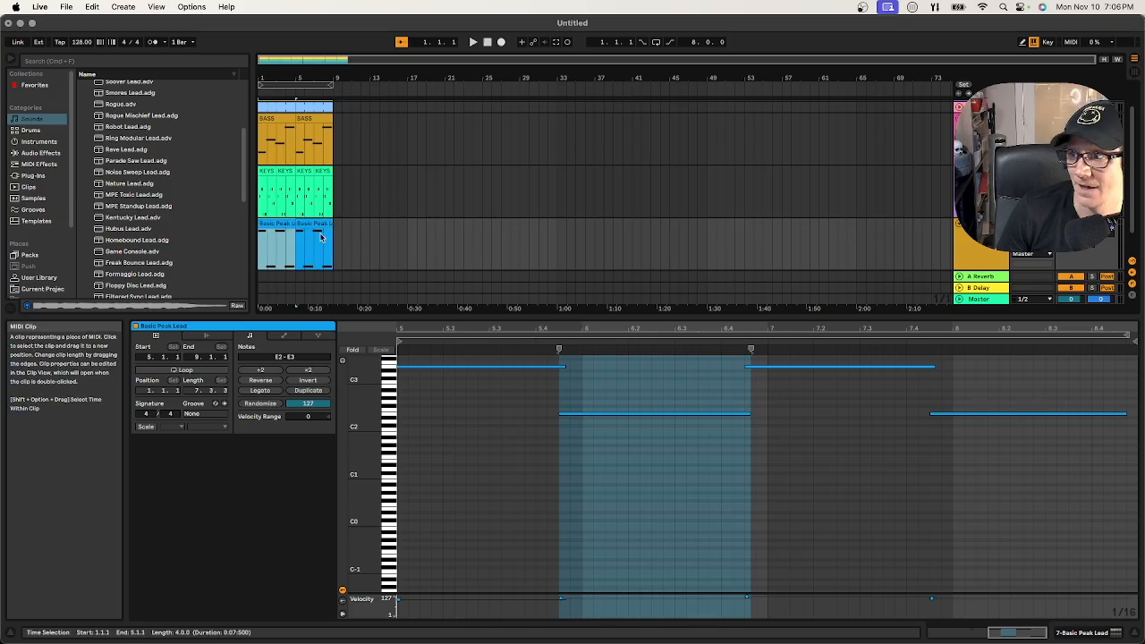
click(1130, 413)
drag(1130, 414, 992, 412)
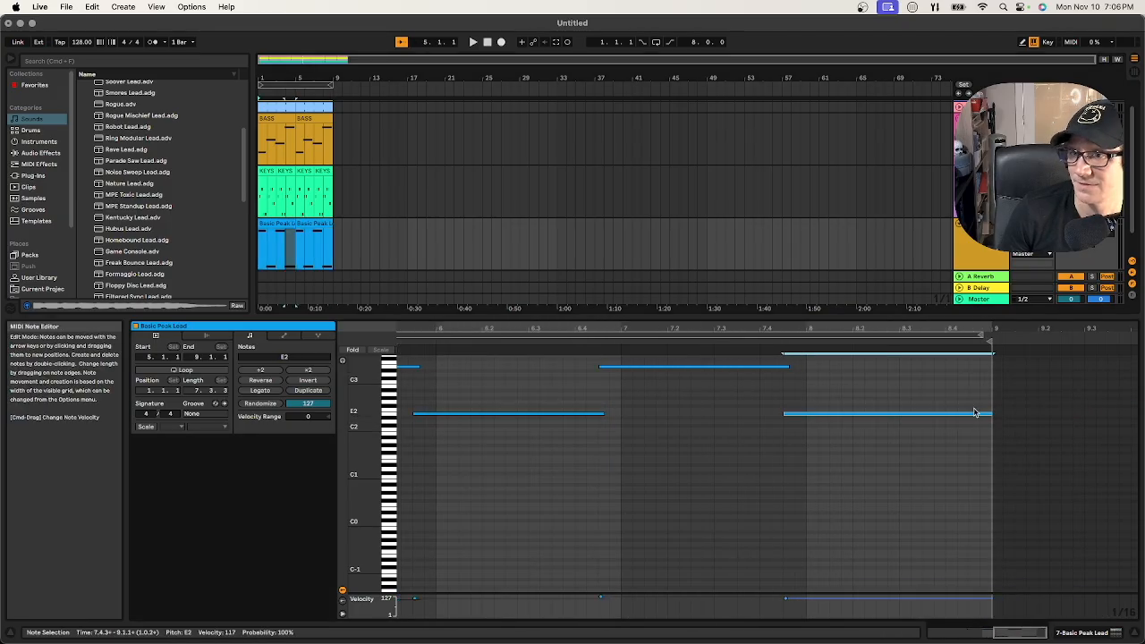
click(472, 241)
click(324, 237)
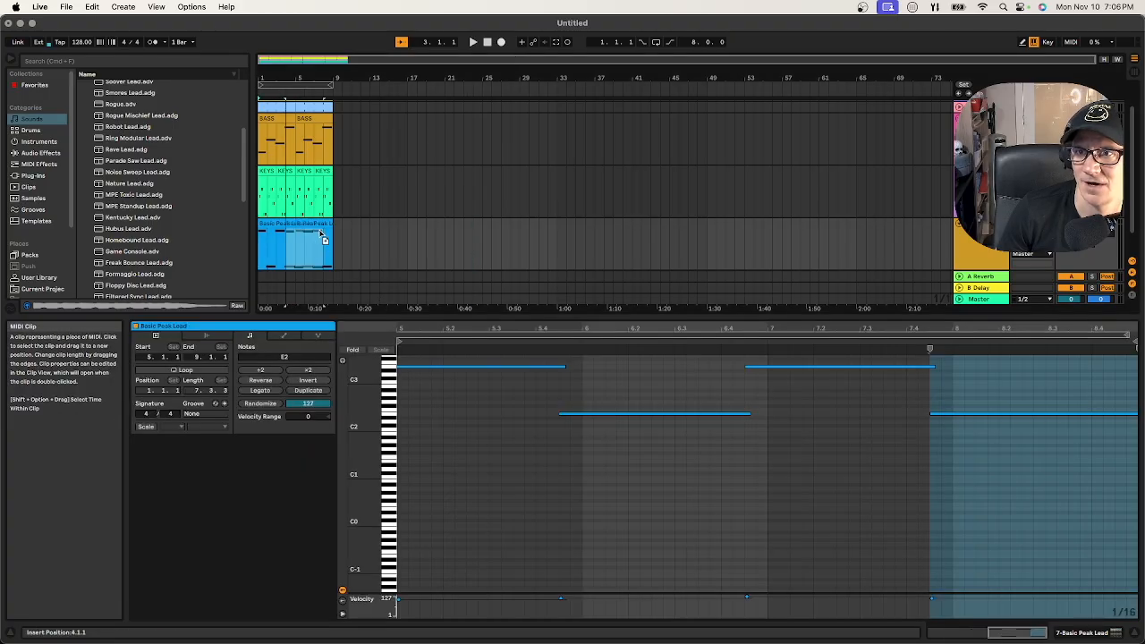
click(425, 210)
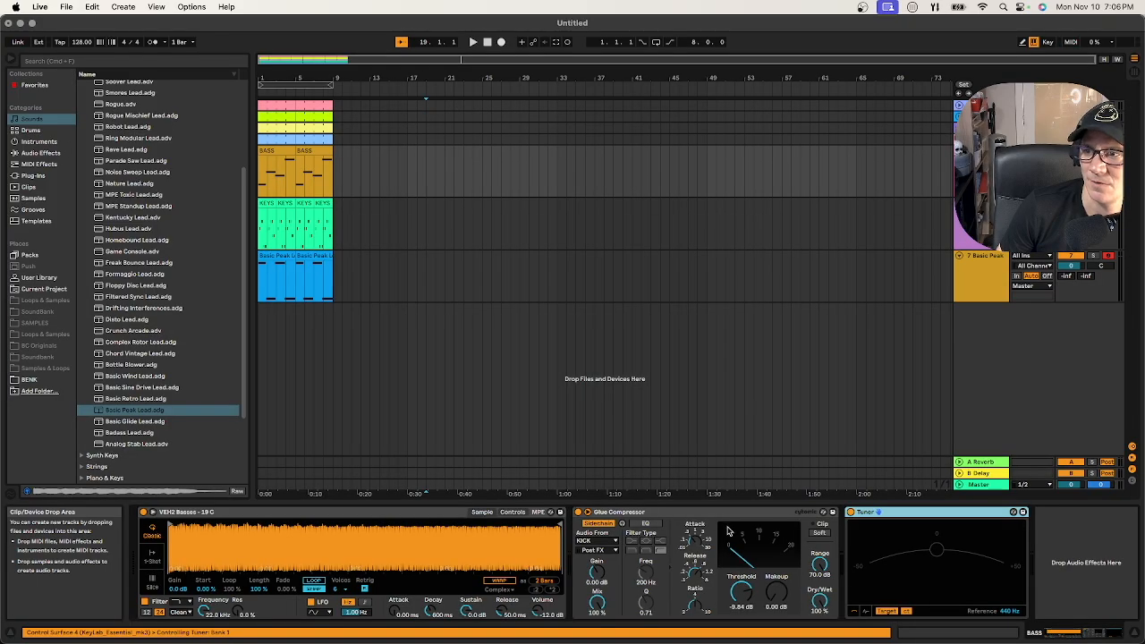
Copy the BASS track's Glue Compressor, including its KICK sidechain, onto the Basic Peak Lead track after the instrument
click(730, 515)
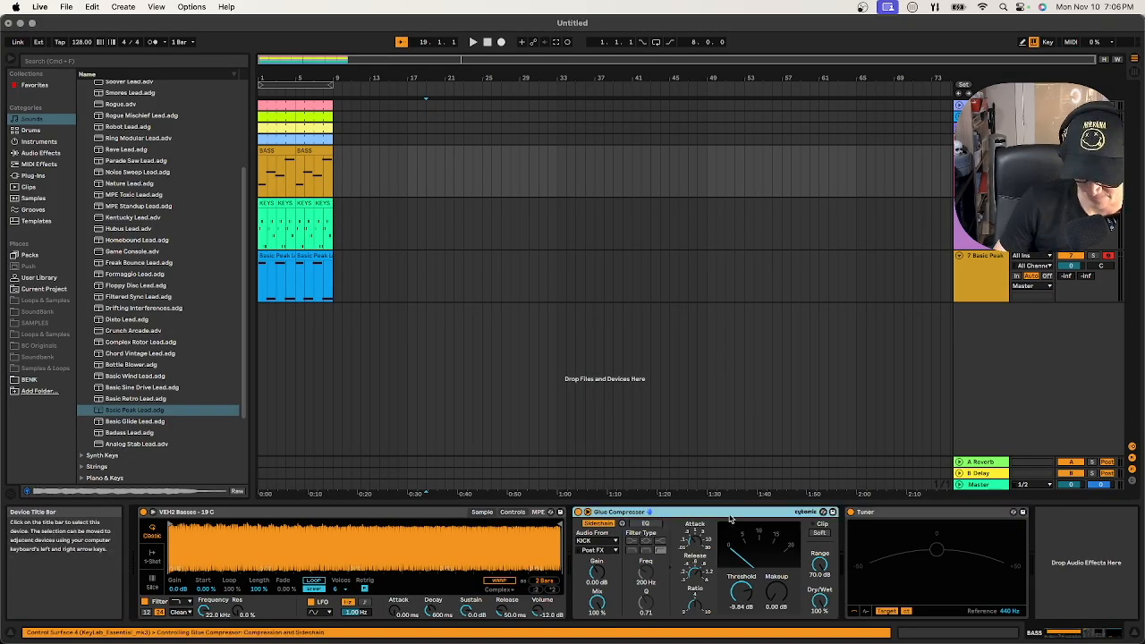
click(992, 261)
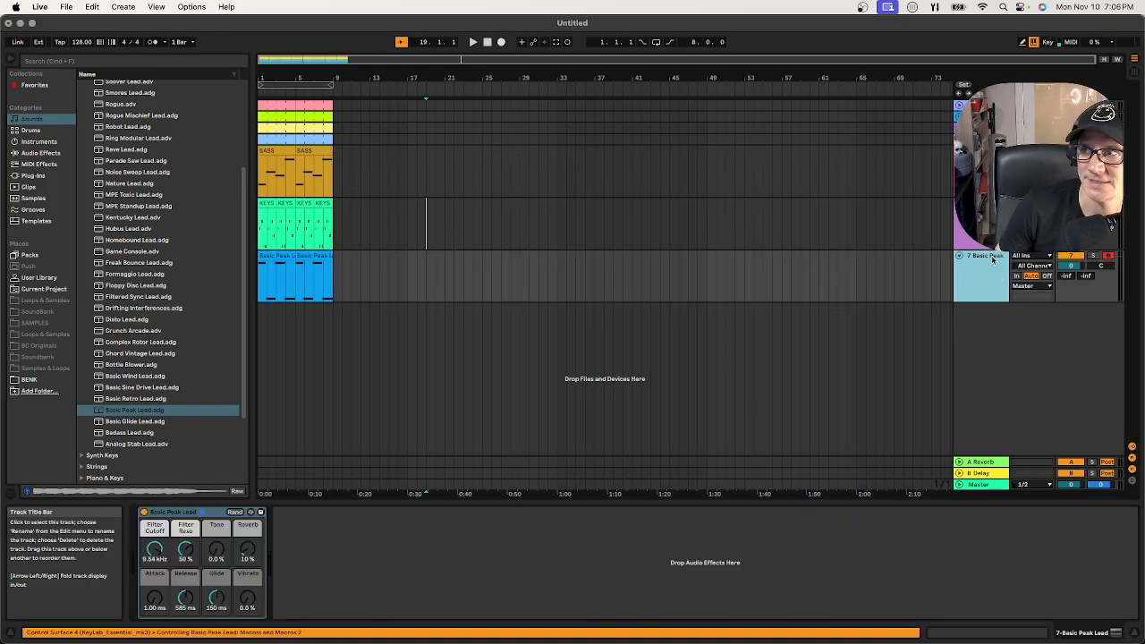
click(769, 528)
key(super+v)
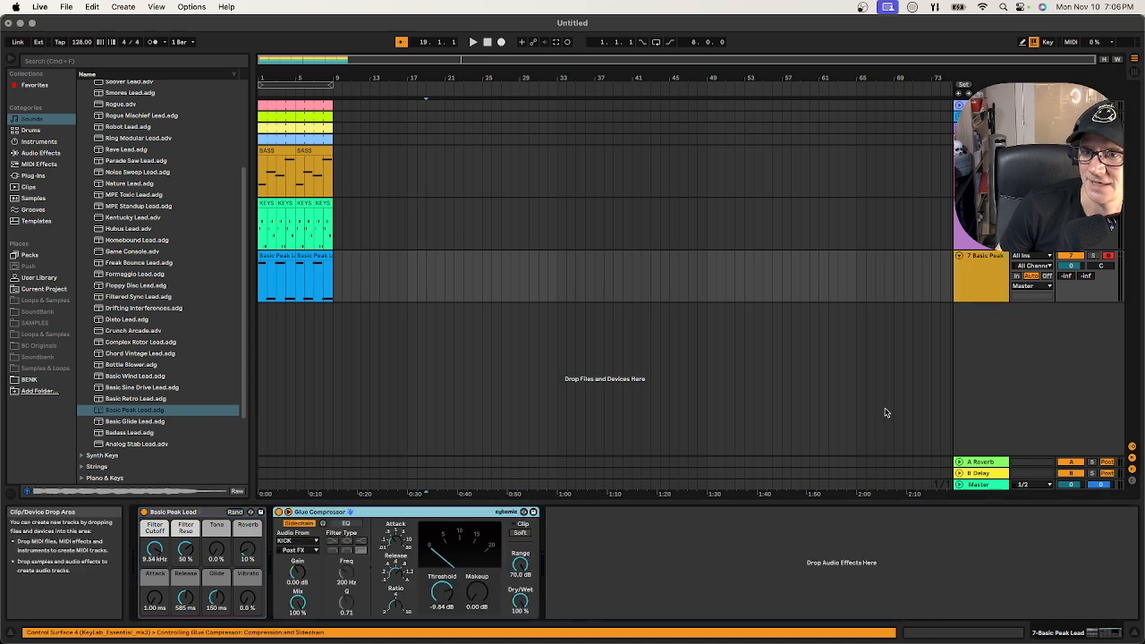
Rename the lead track WIERD LEAD and lower its Glue Compressor threshold to -12.7 dB while playing the arrangement
right_click(1006, 285)
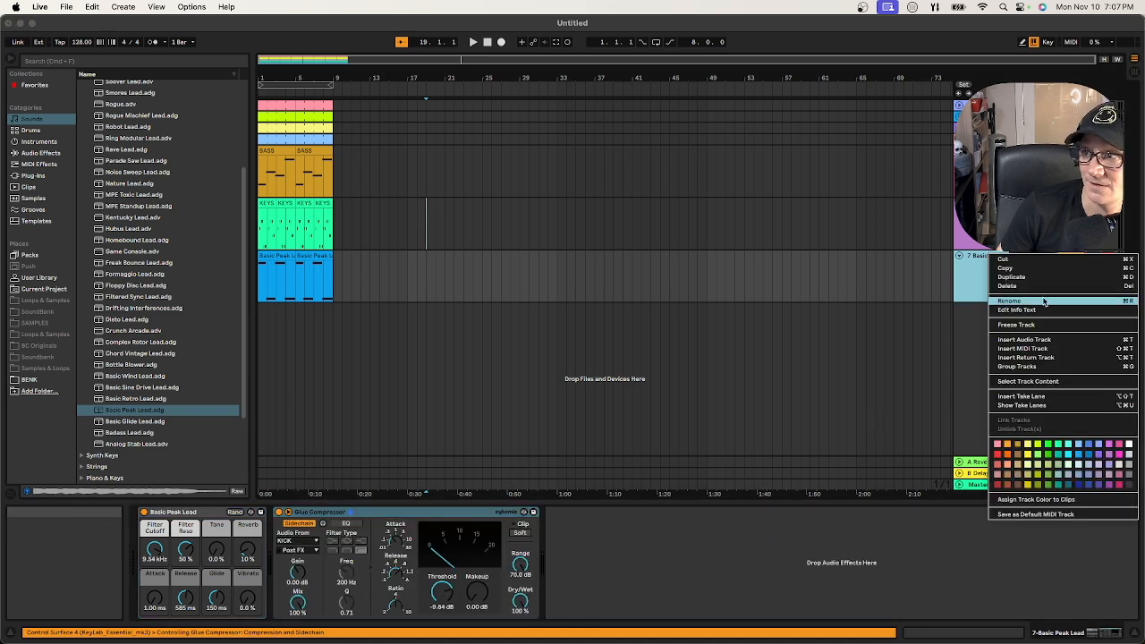
click(1043, 302)
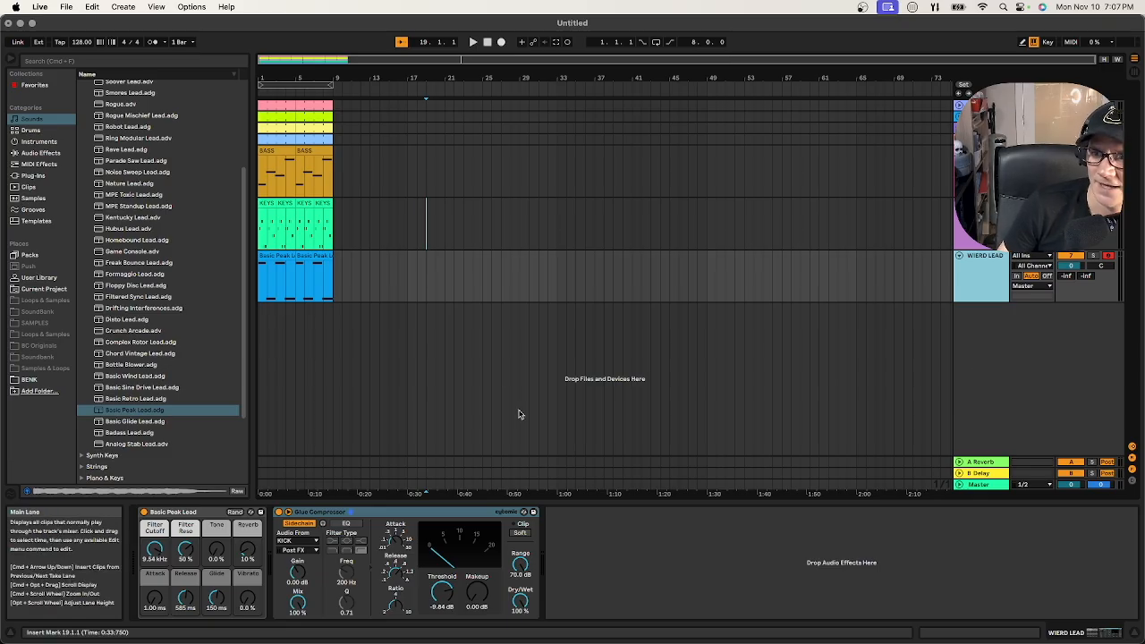
drag(441, 593, 441, 601)
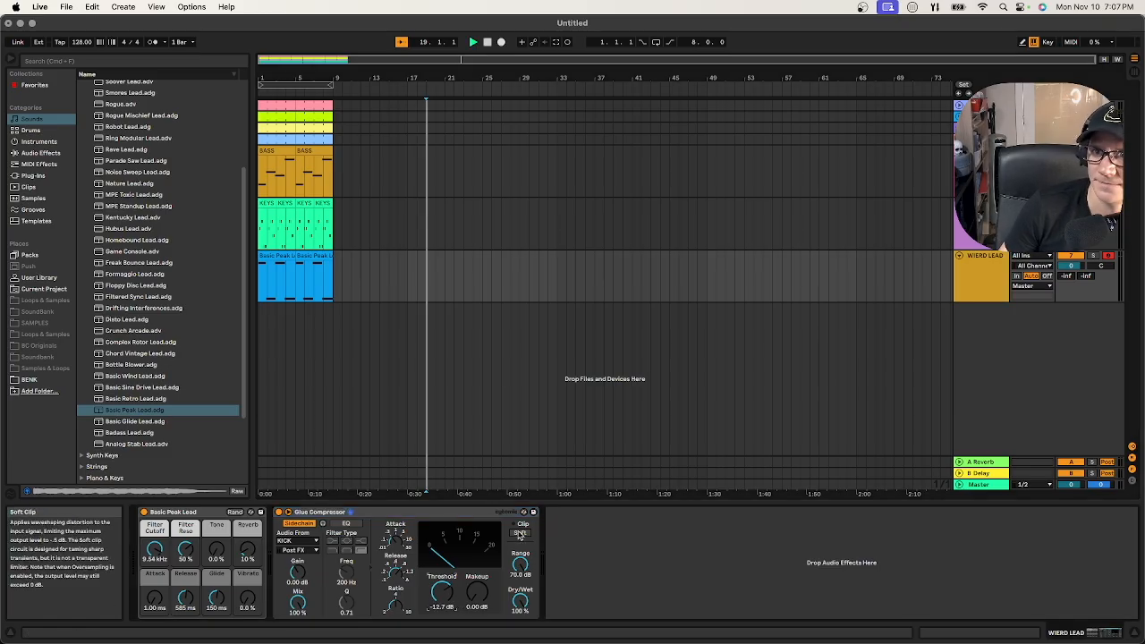
click(316, 82)
Add an Impulse instrument on a new MIDI track after WIERD LEAD in the Session View
key(Tab)
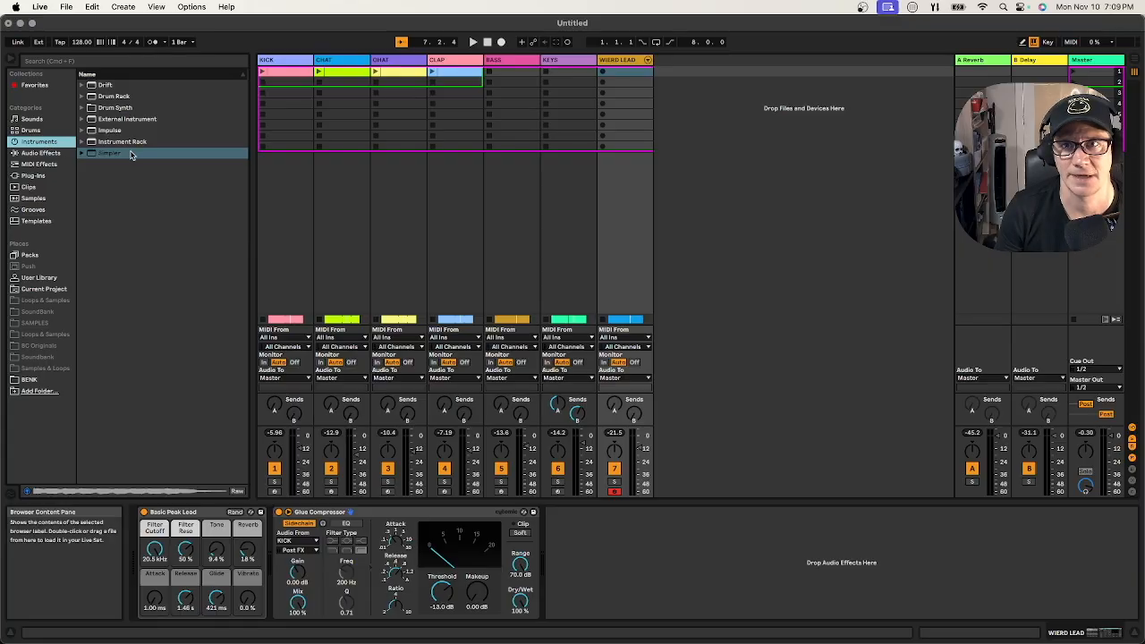
click(111, 131)
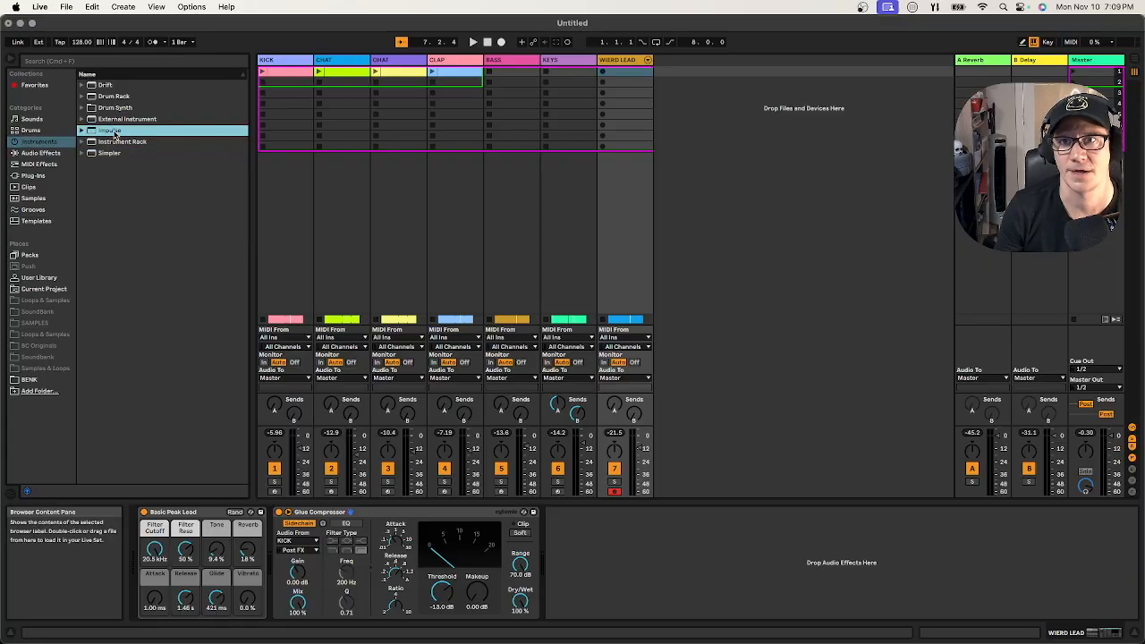
drag(673, 79, 674, 78)
Rename the Impulse track FAST HAT and move it between the OHAT and CLAP tracks
right_click(675, 60)
click(753, 112)
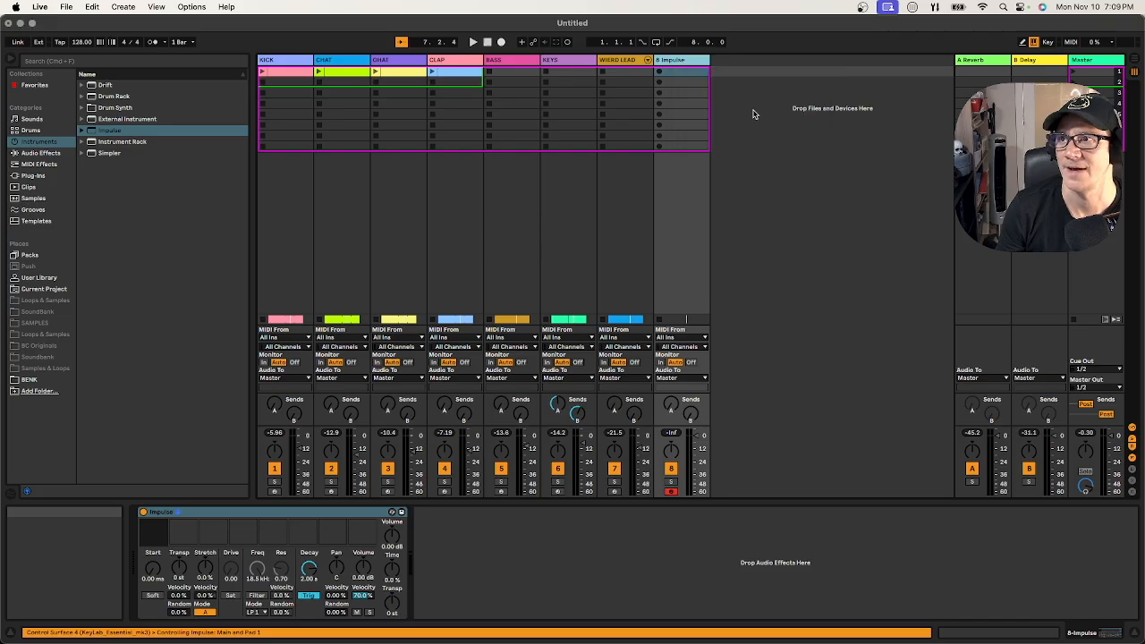
text(FAST HAT)
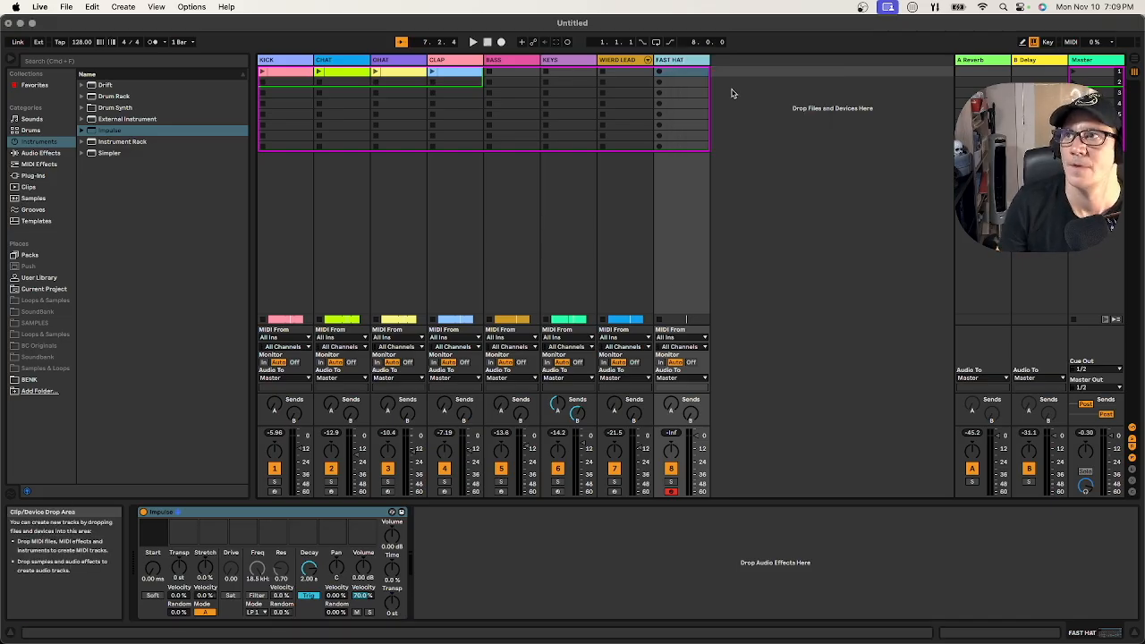
drag(579, 64, 412, 60)
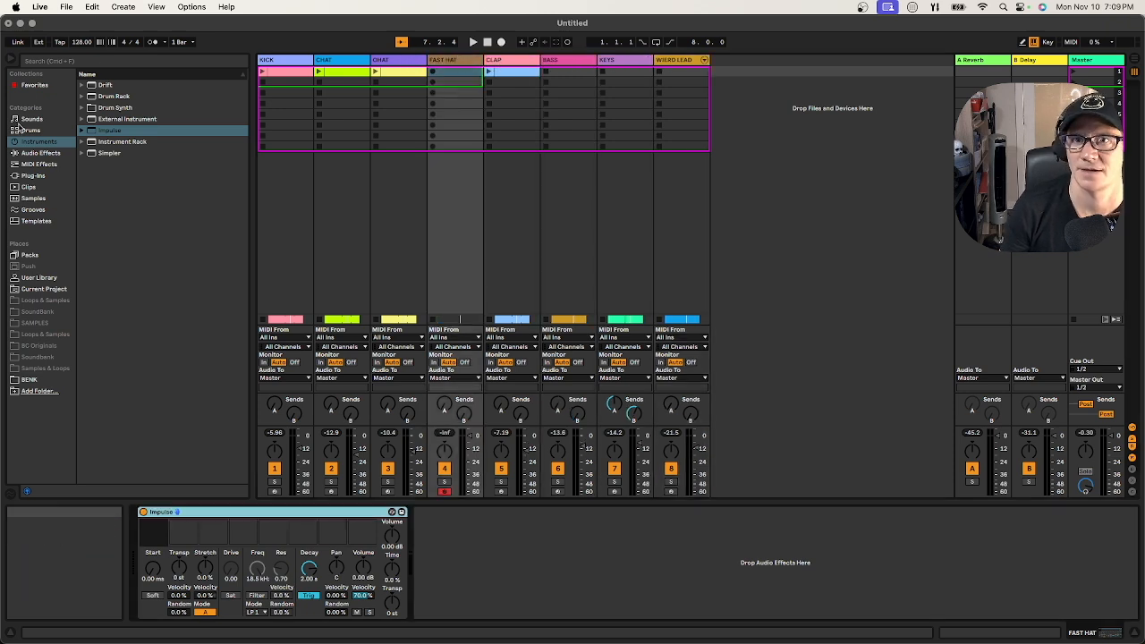
Search the samples for 808 and load Hihat Closed 808.aif into the first Impulse slot
click(30, 117)
click(34, 198)
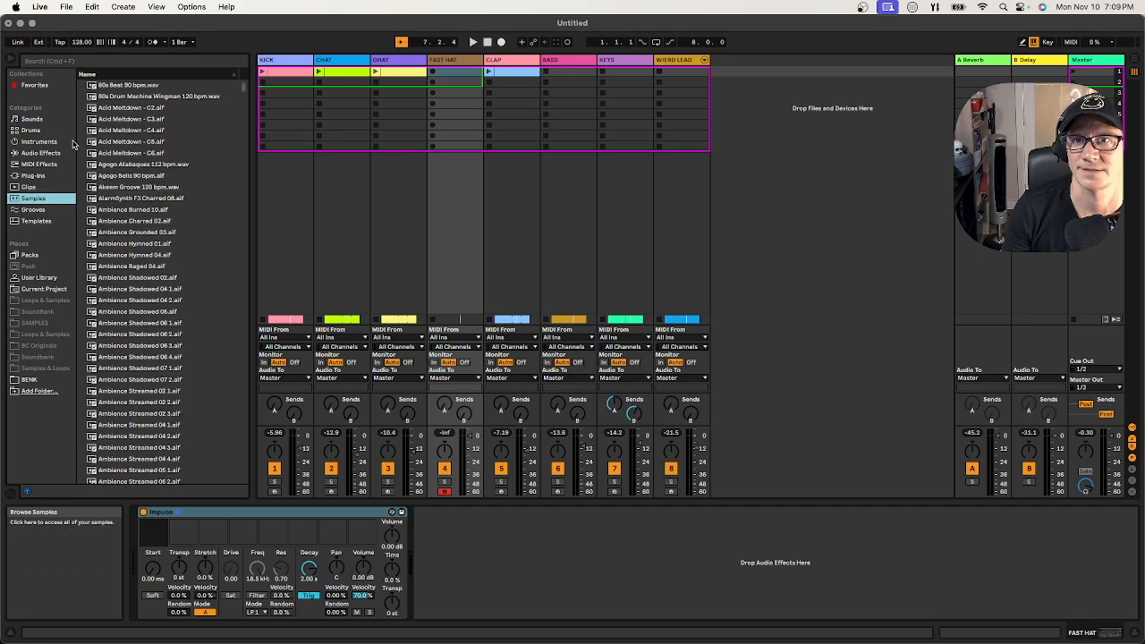
click(115, 62)
text(808)
drag(134, 413, 170, 539)
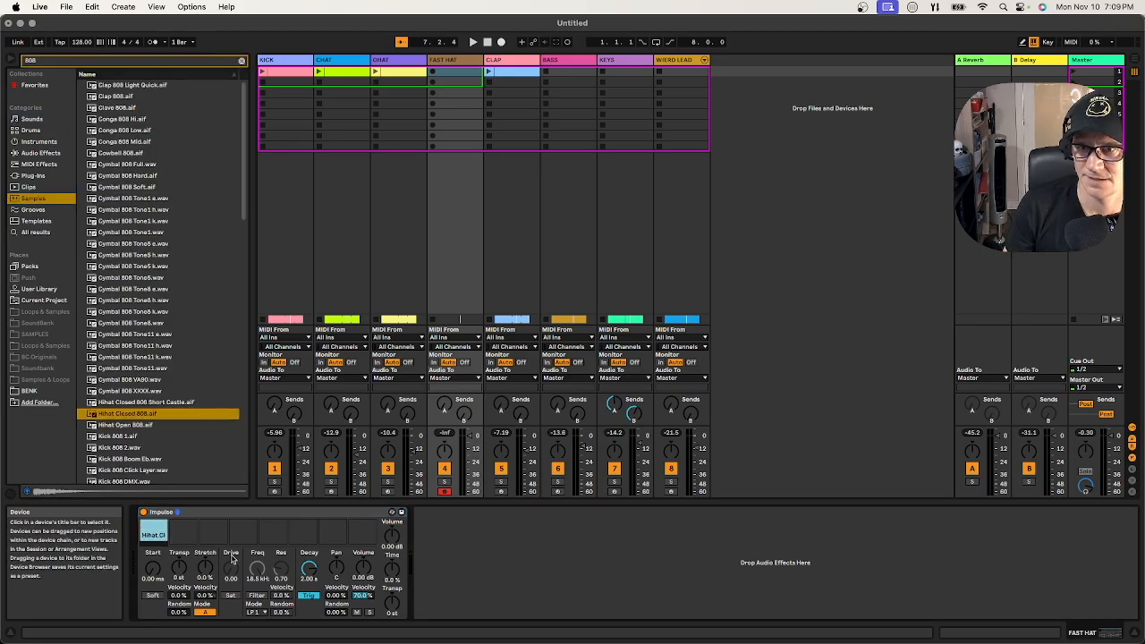
Create a one-bar clip in FAST HAT's first slot and fill it with closed hi-hat notes on all sixteen sixteenth steps
double_click(457, 72)
double_click(437, 462)
double_click(483, 462)
click(534, 463)
double_click(534, 462)
double_click(573, 462)
double_click(624, 462)
double_click(676, 462)
click(710, 462)
double_click(712, 462)
double_click(751, 462)
click(793, 462)
double_click(796, 462)
double_click(841, 463)
click(892, 462)
double_click(889, 463)
double_click(935, 462)
double_click(979, 462)
double_click(1024, 462)
double_click(1069, 462)
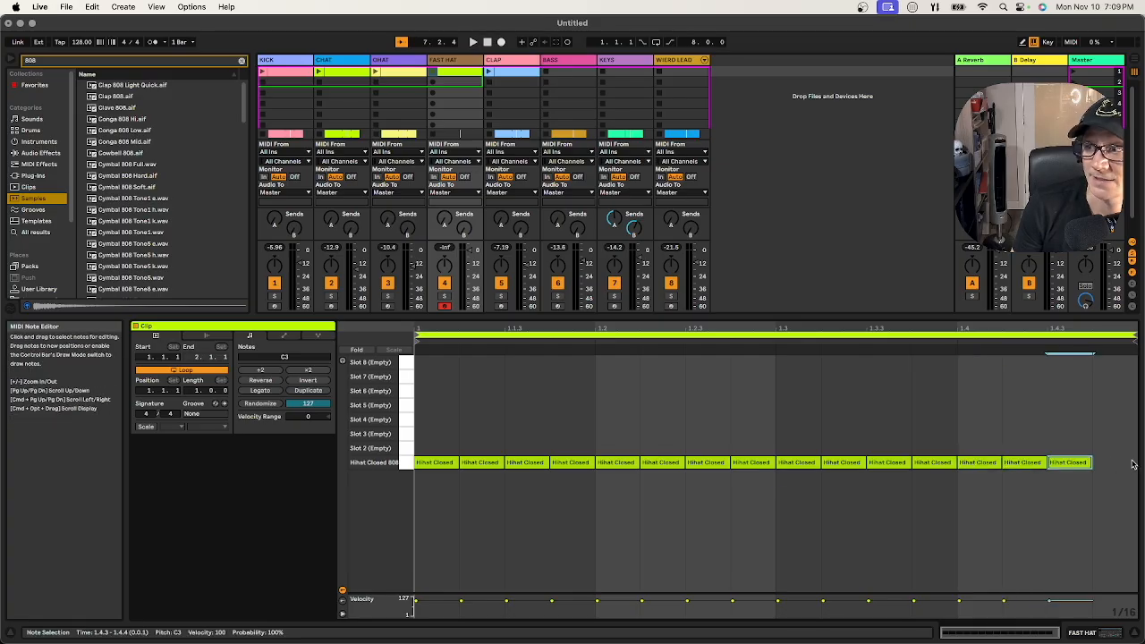
double_click(1132, 464)
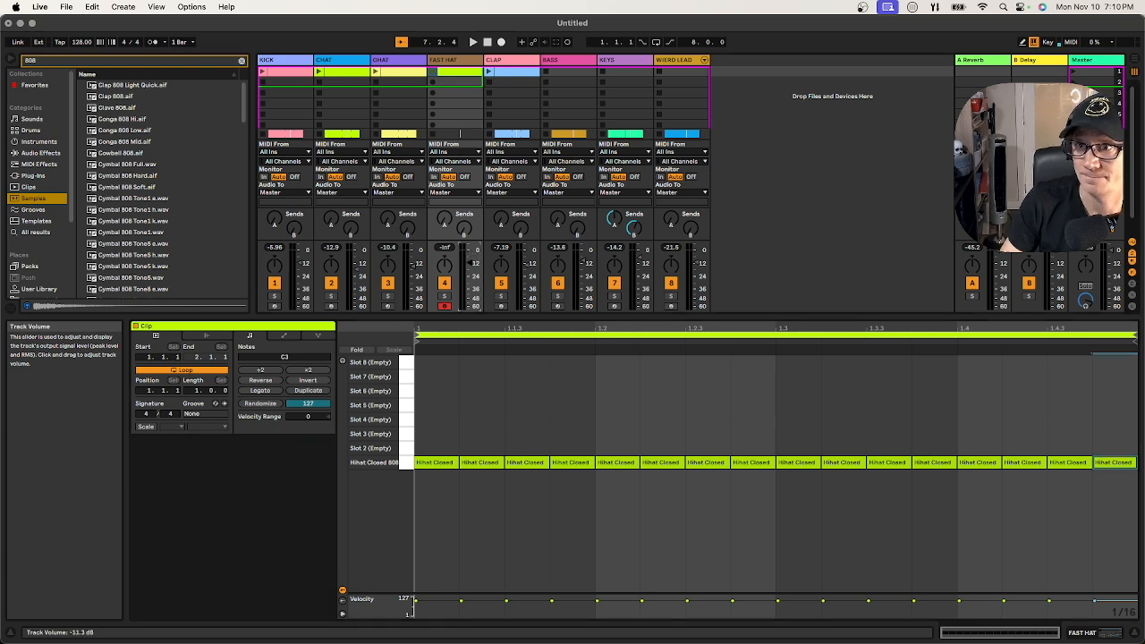
Launch the FAST HAT clip to hear it with the beat, then return to the Arrangement and shrink the note editor
click(433, 71)
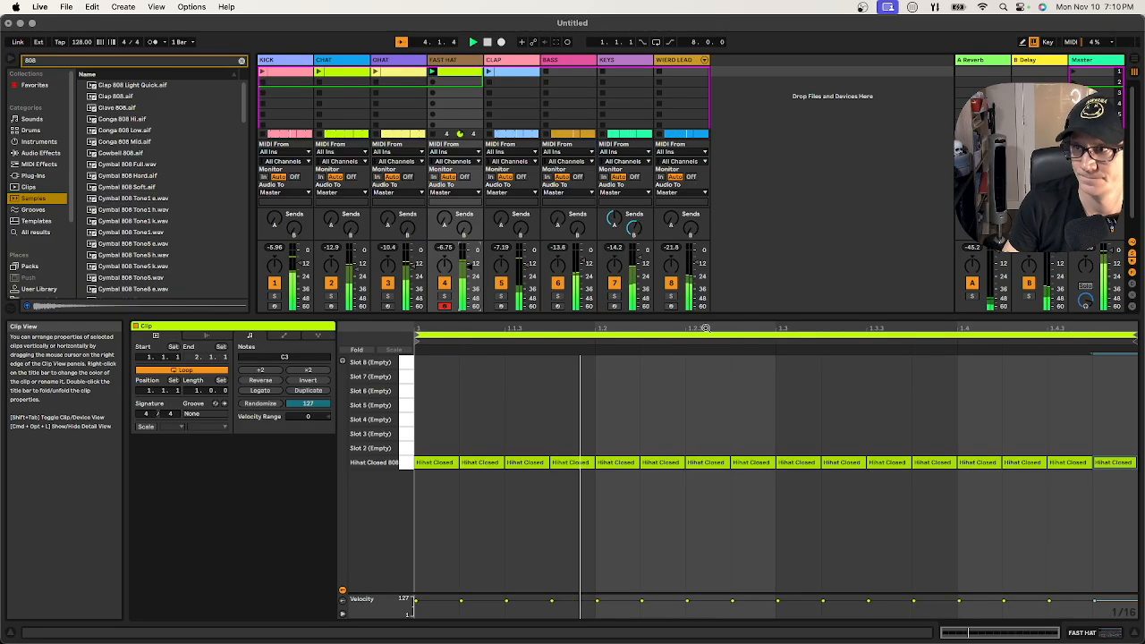
click(1136, 60)
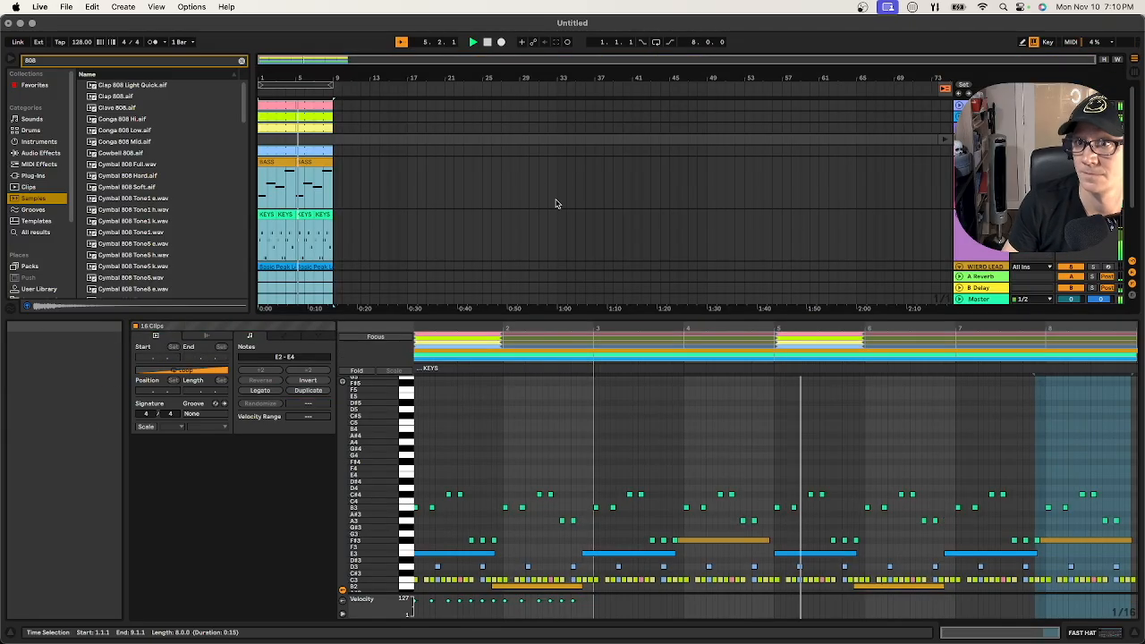
drag(702, 315, 702, 497)
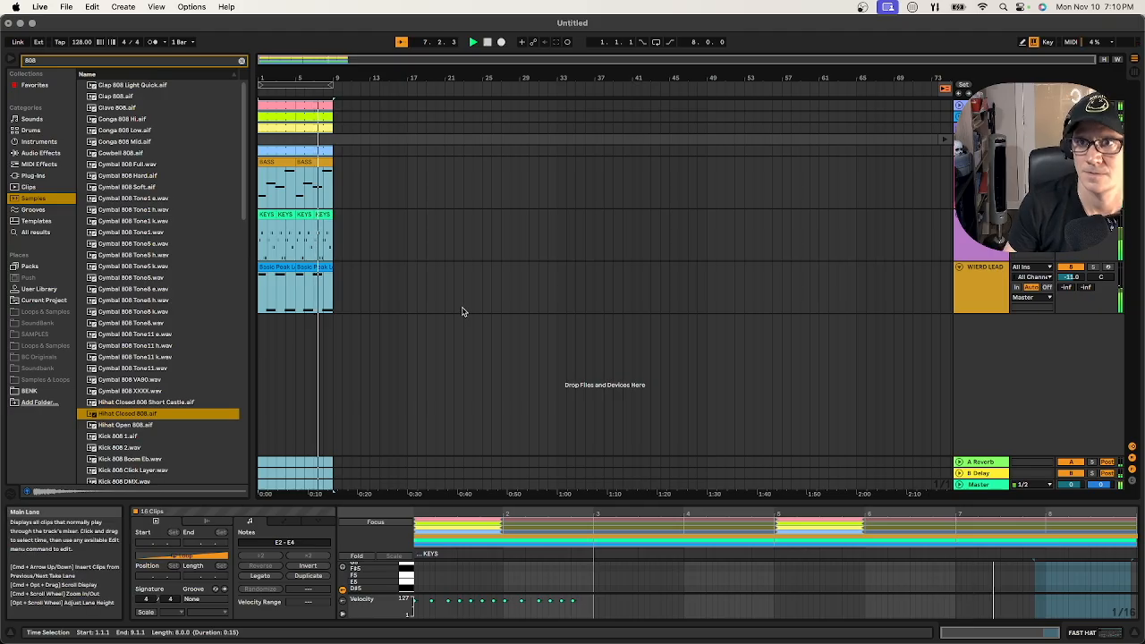